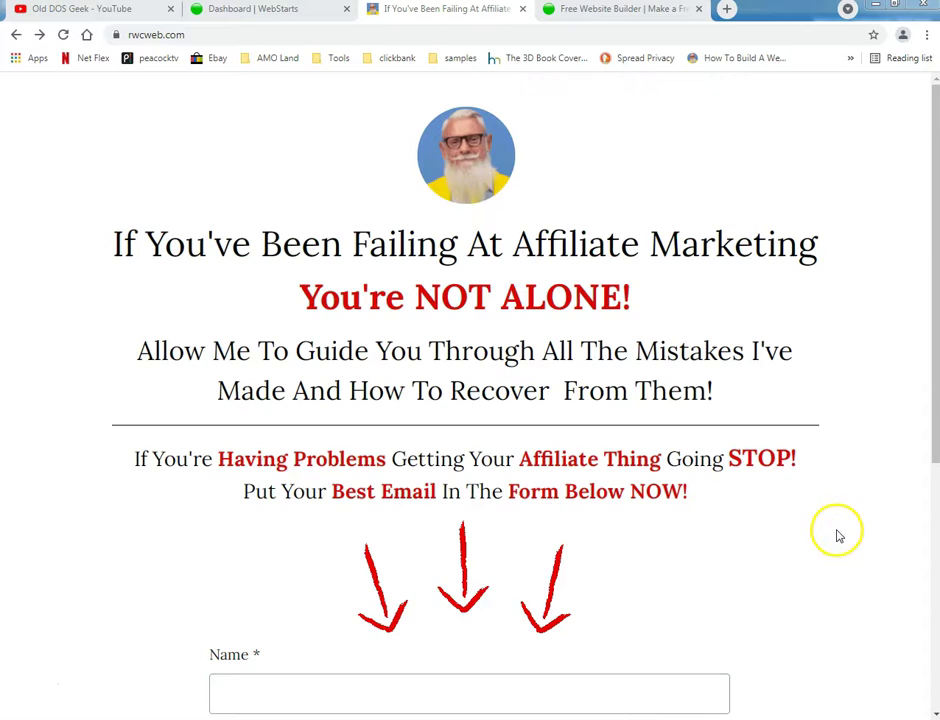
# Return to the WebStarts homepage, browse it briefly, and open a fresh blank browser tab
pyautogui.scroll(-3, 818, 546)
pyautogui.scroll(1, 818, 546)
pyautogui.scroll(1, 818, 546)
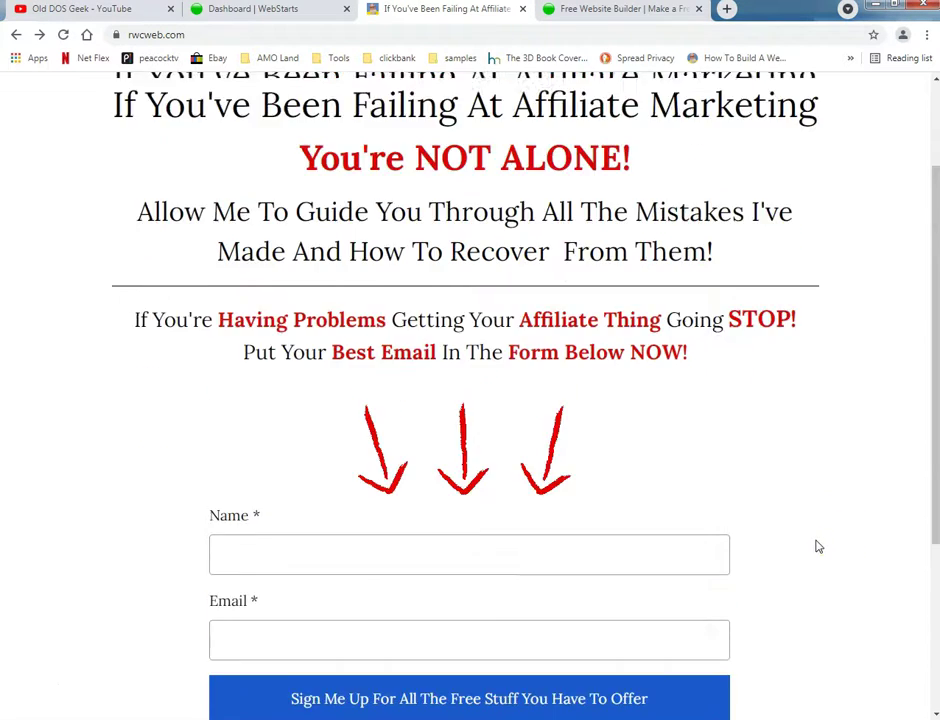
pyautogui.scroll(1, 818, 546)
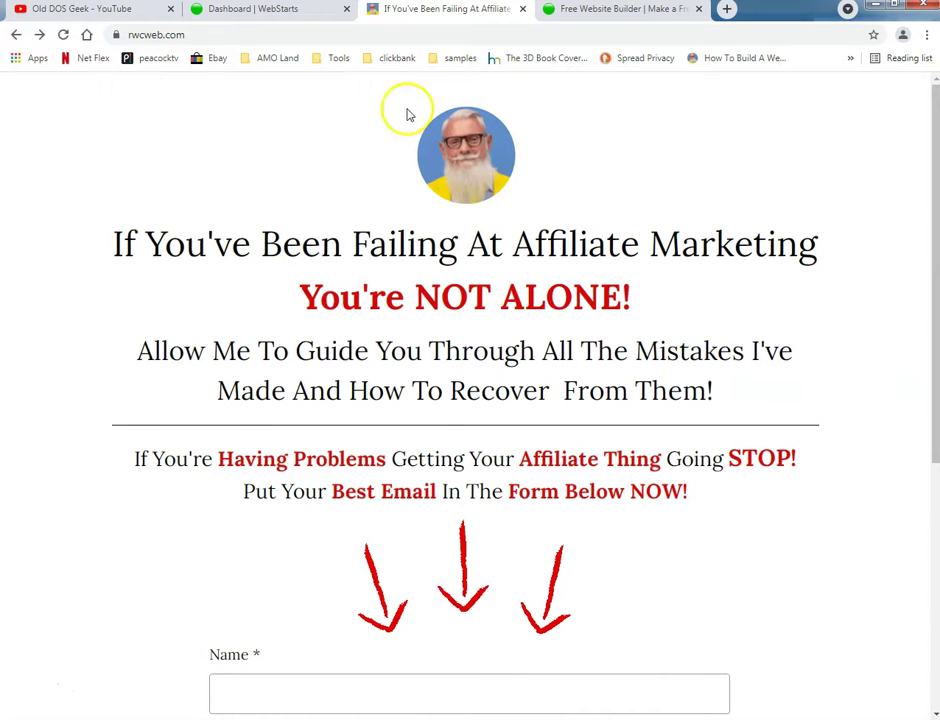
pyautogui.click(585, 14)
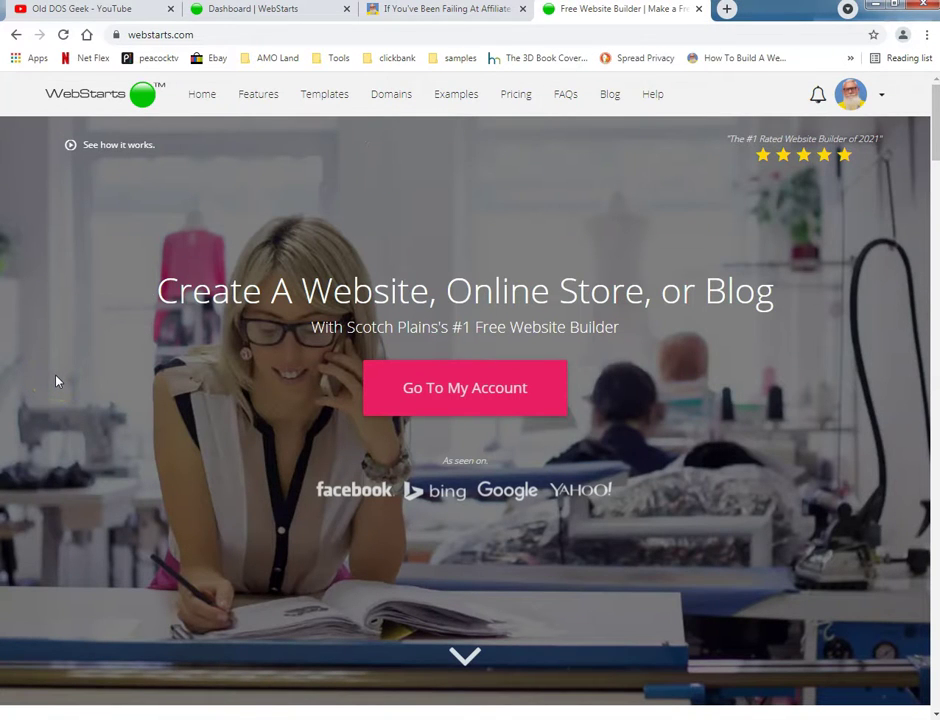
pyautogui.scroll(-5, 60, 378)
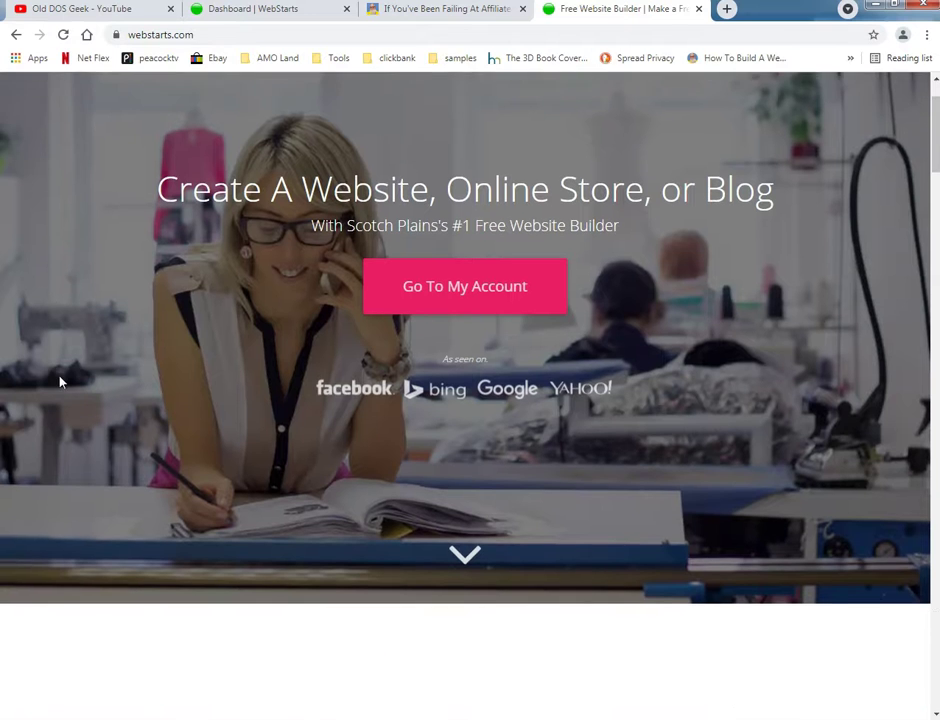
pyautogui.scroll(5, 200, 300)
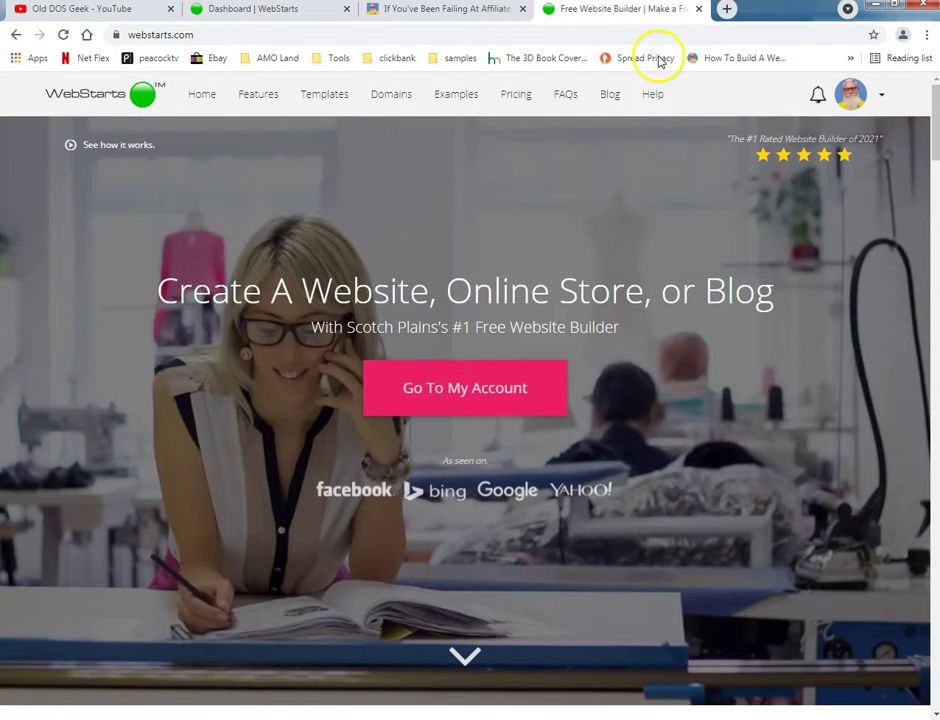
pyautogui.click(724, 9)
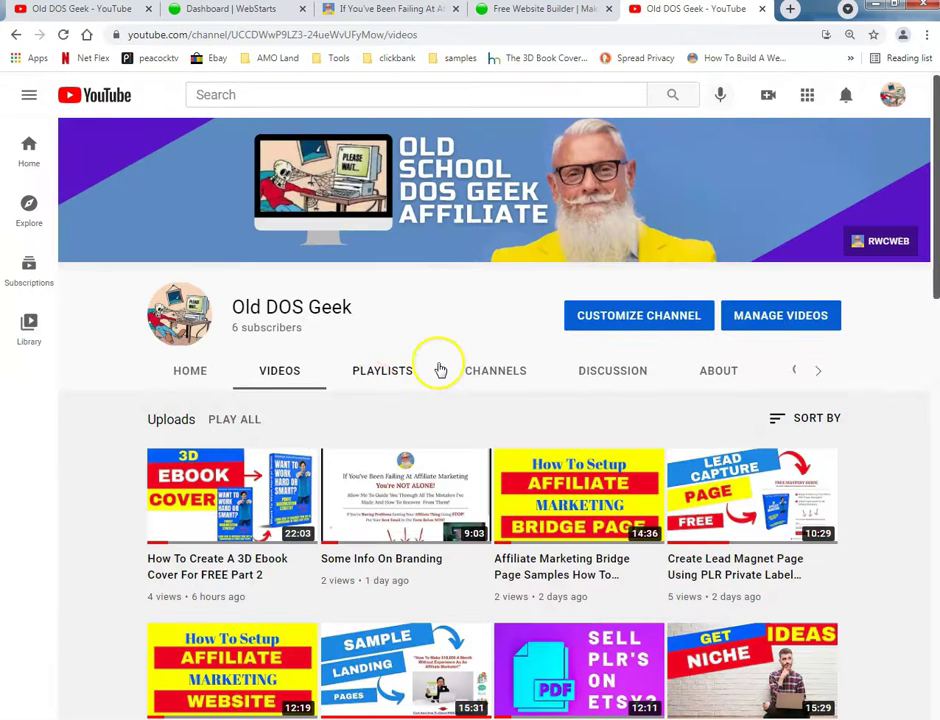
# Scroll the Old DOS Geek uploads down to the three-month-old videos, then back up slightly
pyautogui.scroll(-2, 230, 374)
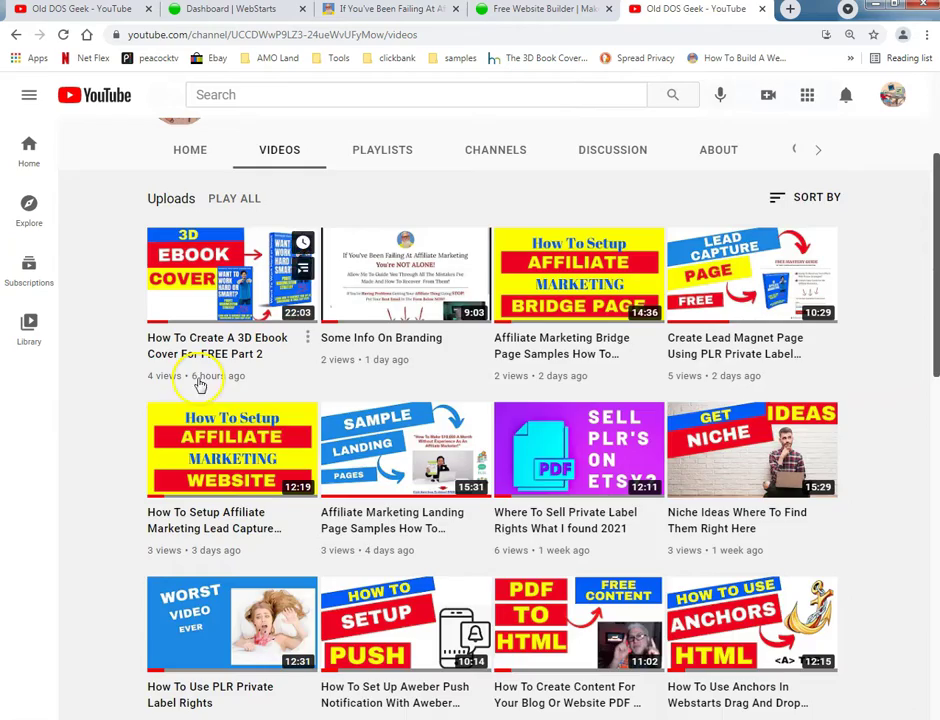
pyautogui.scroll(-1, 100, 403)
pyautogui.scroll(-3, 100, 407)
pyautogui.scroll(-2, 100, 407)
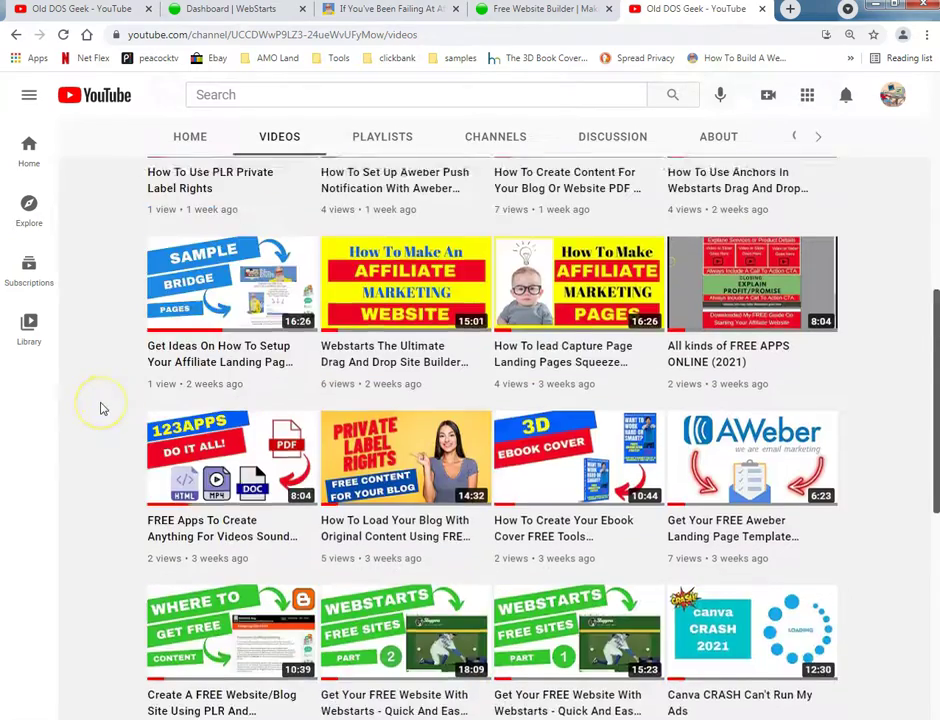
pyautogui.scroll(-1, 100, 407)
pyautogui.scroll(-2, 100, 407)
pyautogui.scroll(-2, 100, 408)
pyautogui.scroll(-2, 100, 408)
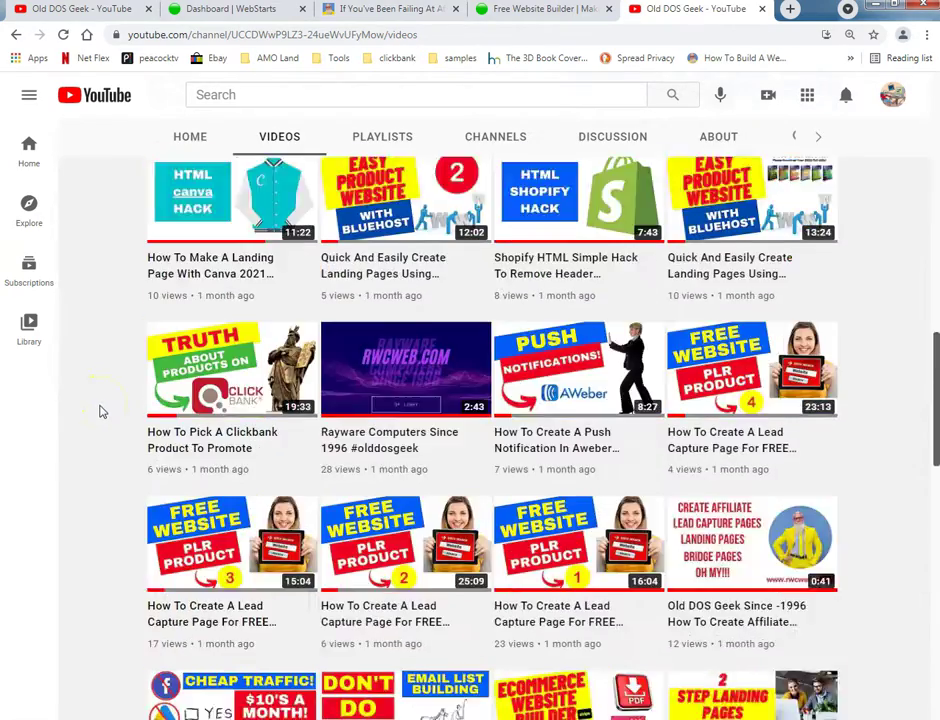
pyautogui.scroll(-3, 100, 409)
pyautogui.scroll(-1, 100, 411)
pyautogui.scroll(-2, 100, 411)
pyautogui.scroll(-2, 99, 411)
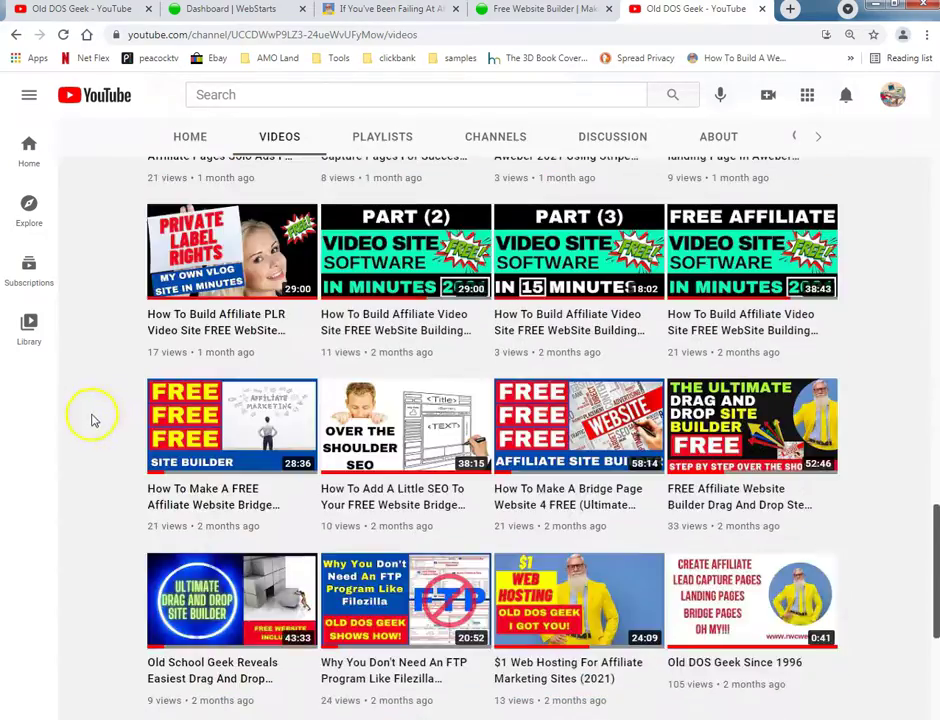
pyautogui.scroll(-2, 92, 415)
pyautogui.scroll(-2, 90, 420)
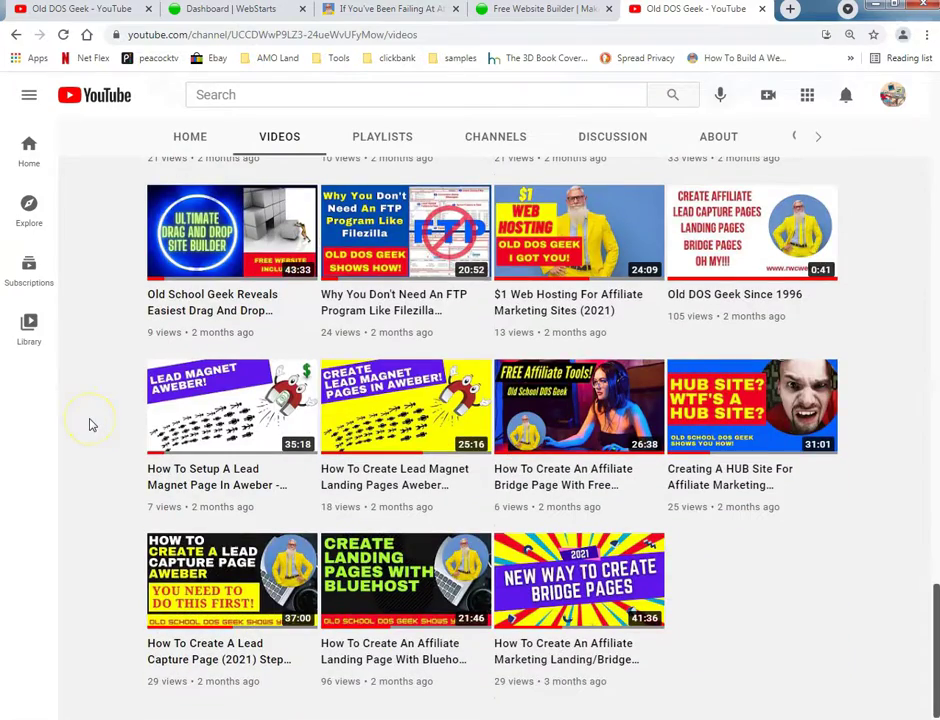
pyautogui.scroll(4, 90, 420)
pyautogui.scroll(3, 87, 409)
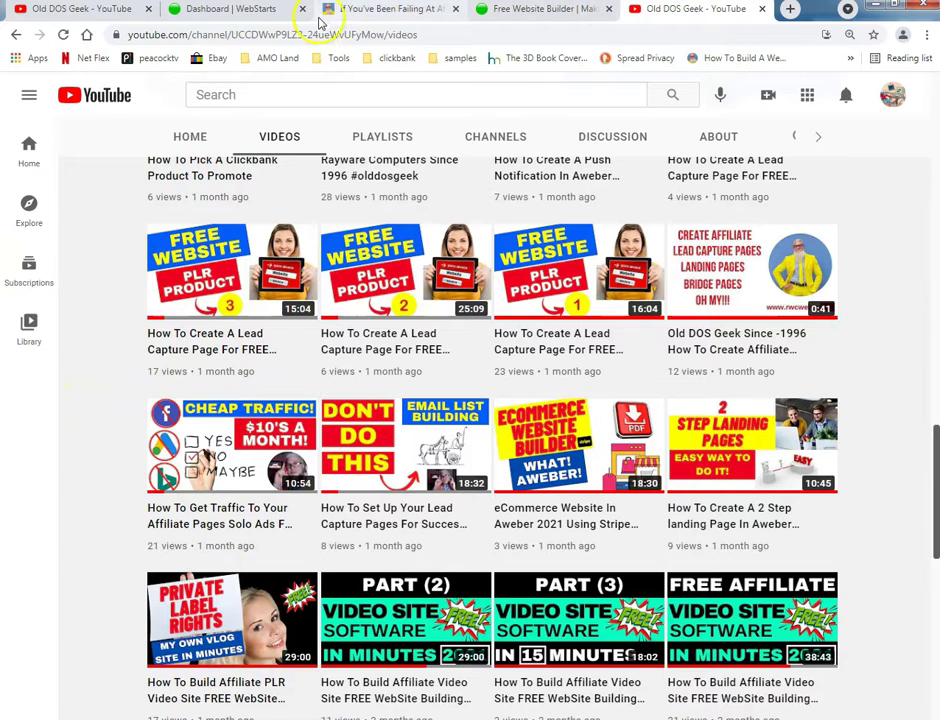
pyautogui.click(519, 14)
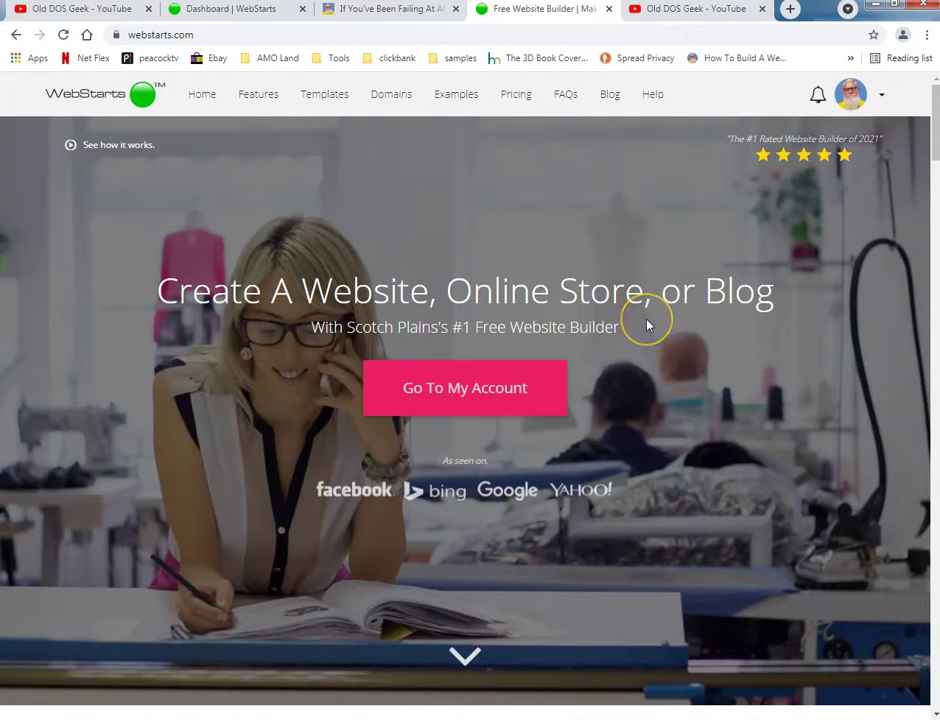
pyautogui.click(606, 369)
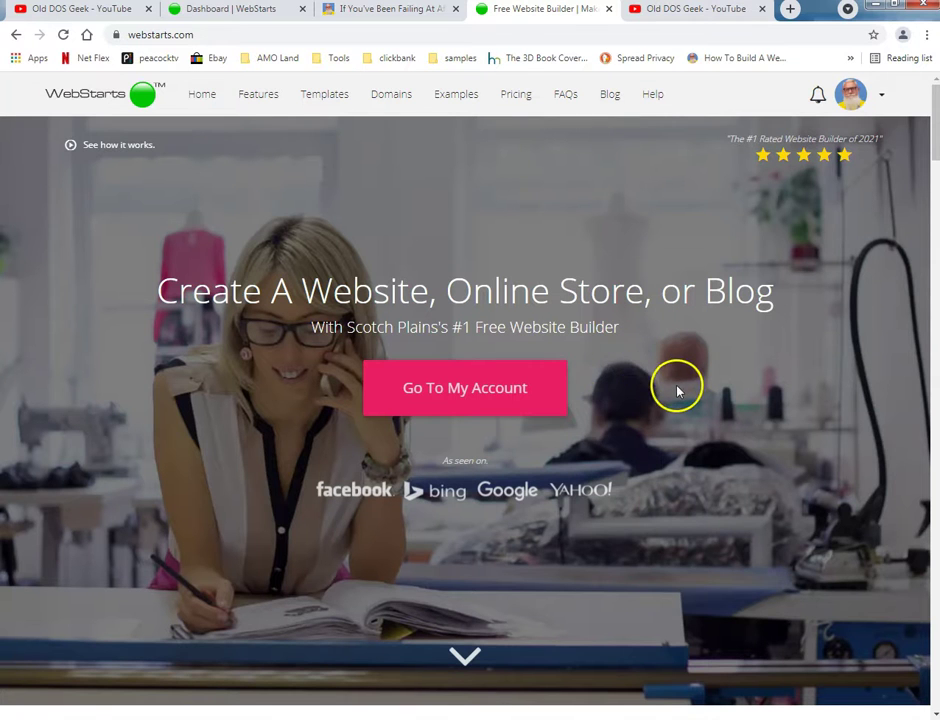
pyautogui.scroll(-2, 675, 391)
pyautogui.scroll(-3, 640, 402)
pyautogui.scroll(-3, 575, 414)
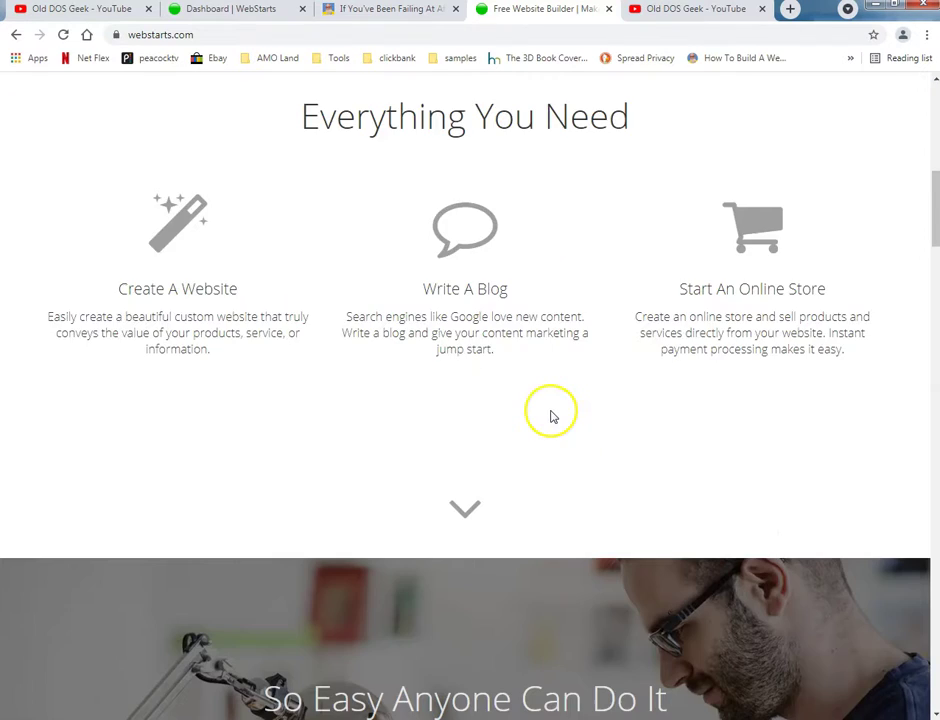
pyautogui.scroll(-3, 501, 418)
pyautogui.scroll(-3, 495, 413)
pyautogui.scroll(-3, 491, 418)
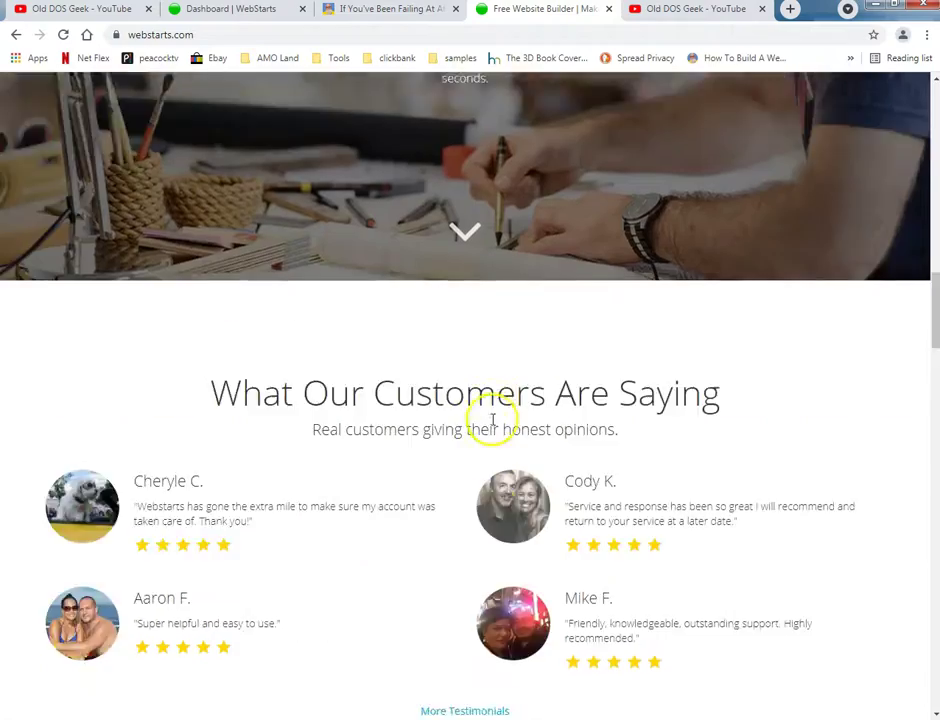
pyautogui.scroll(-2, 422, 430)
pyautogui.scroll(-1, 348, 430)
pyautogui.scroll(-4, 342, 432)
pyautogui.scroll(-3, 352, 430)
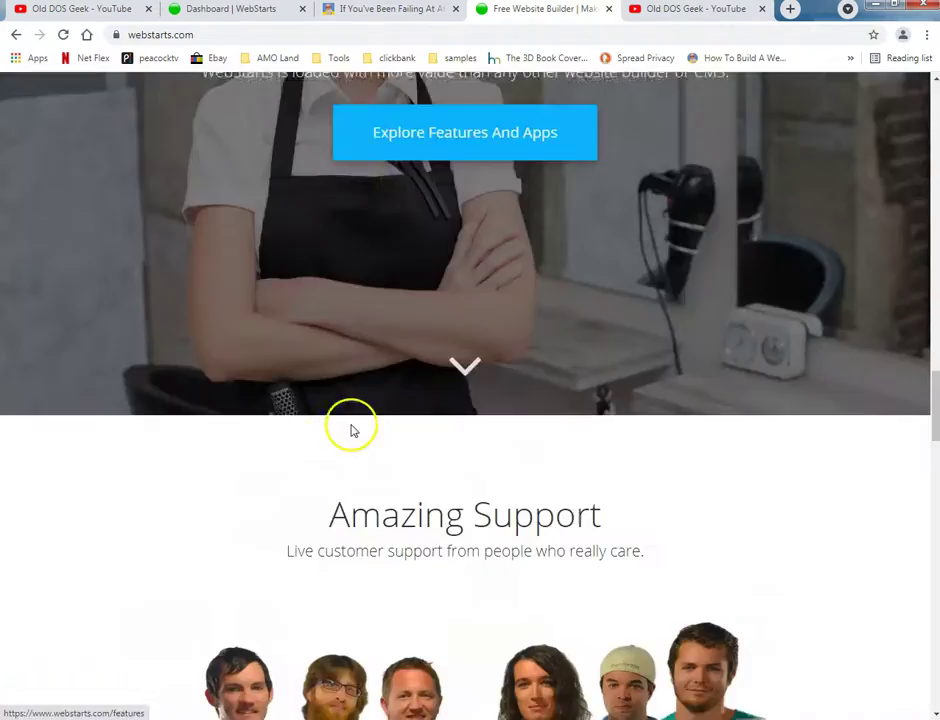
pyautogui.scroll(-2, 350, 430)
pyautogui.scroll(-3, 350, 430)
pyautogui.scroll(-3, 350, 430)
pyautogui.scroll(-3, 350, 430)
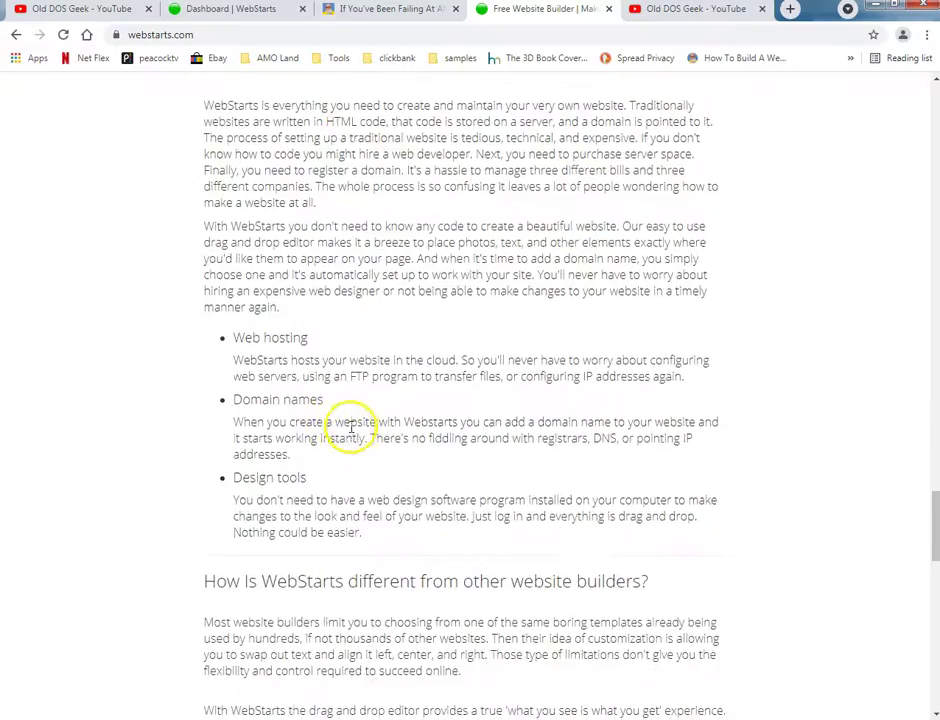
pyautogui.scroll(-3, 352, 430)
pyautogui.scroll(-2, 352, 430)
pyautogui.scroll(-3, 355, 425)
pyautogui.scroll(-3, 357, 420)
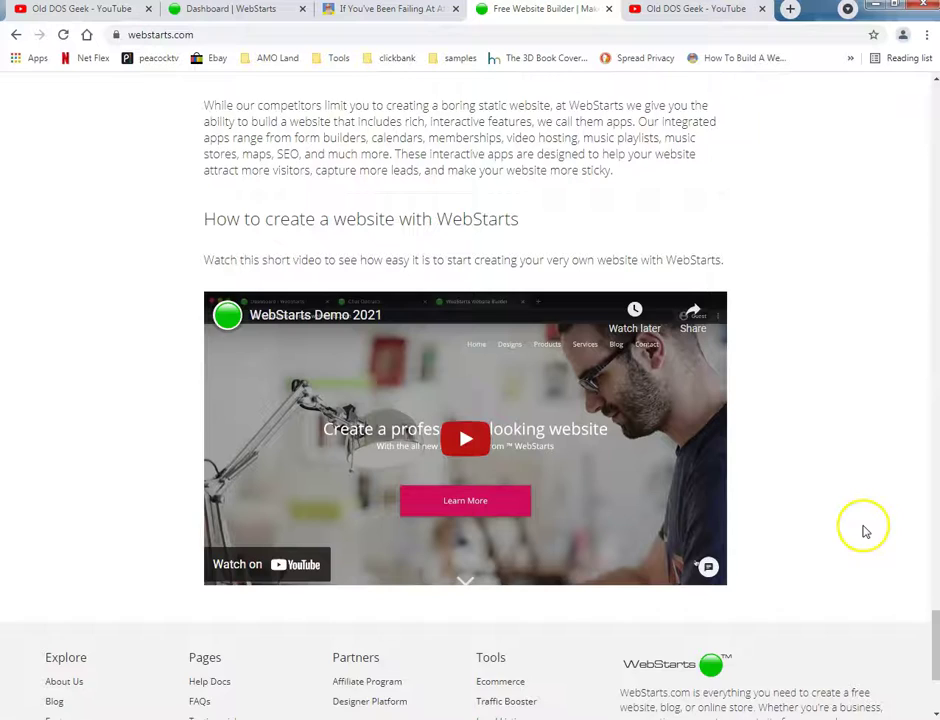
pyautogui.scroll(-3, 858, 537)
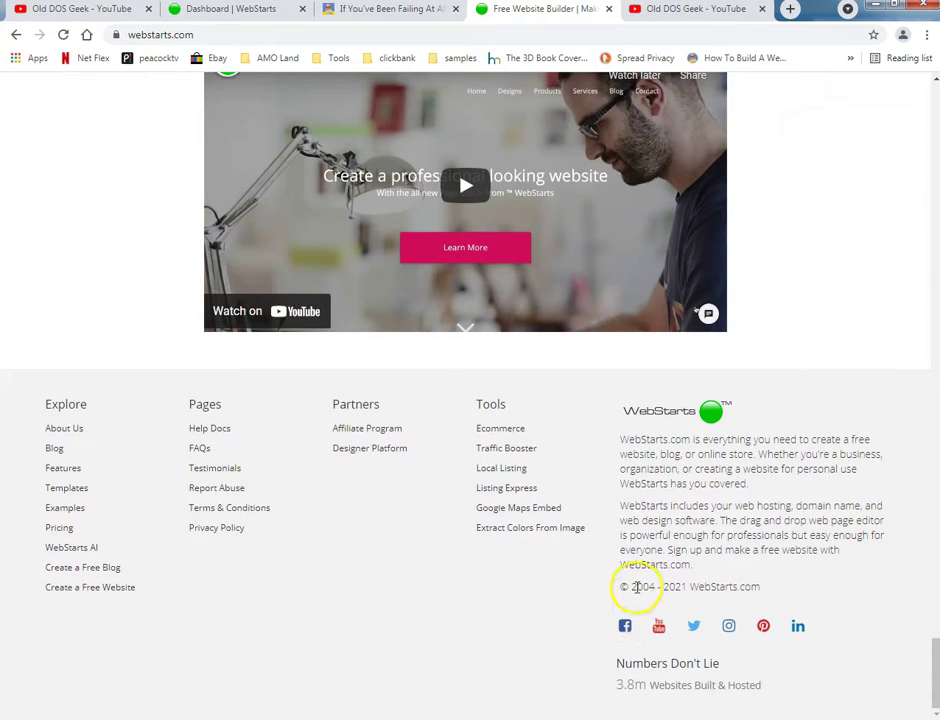
pyautogui.moveTo(632, 587); pyautogui.dragTo(668, 587)
pyautogui.click(454, 592)
pyautogui.scroll(4, 357, 566)
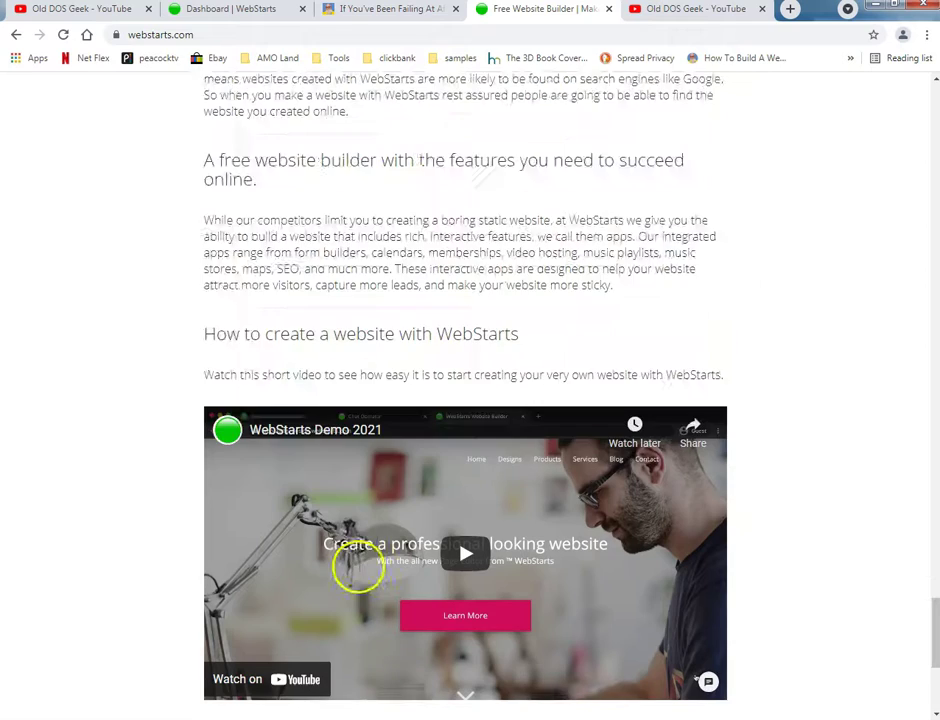
pyautogui.scroll(4, 388, 539)
pyautogui.scroll(3, 388, 535)
pyautogui.scroll(4, 388, 538)
pyautogui.scroll(4, 388, 538)
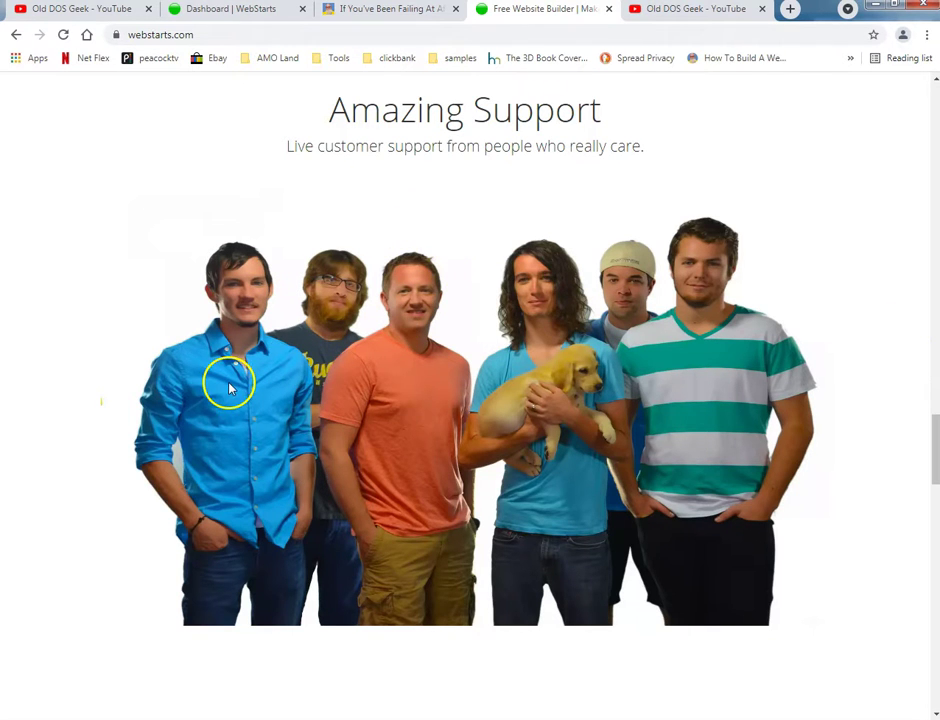
pyautogui.scroll(-2, 122, 388)
pyautogui.scroll(-2, 122, 388)
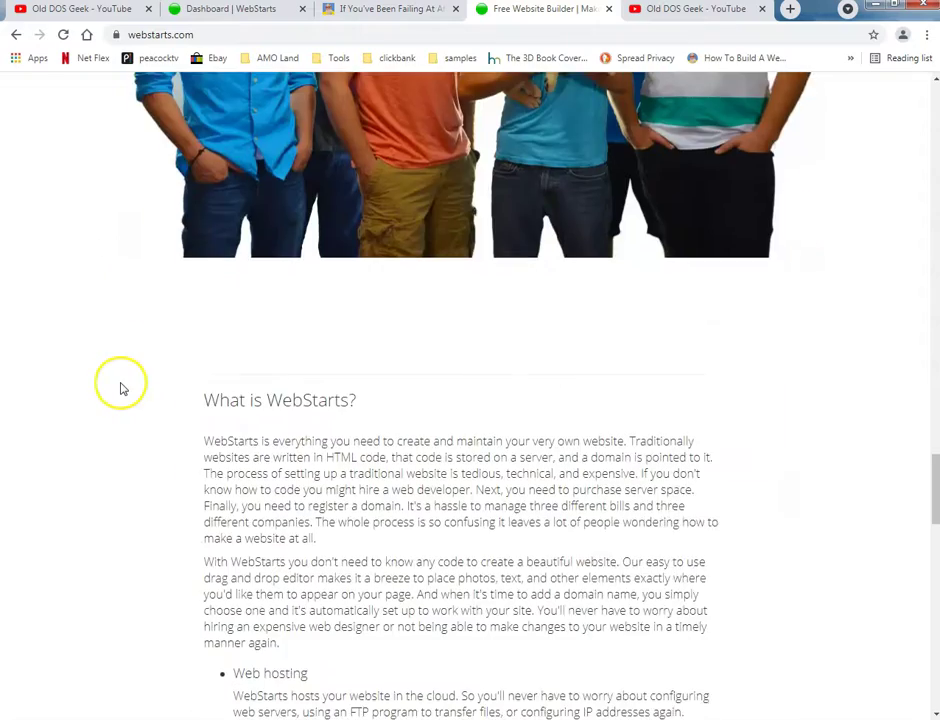
pyautogui.scroll(-2, 122, 388)
pyautogui.scroll(-1, 122, 388)
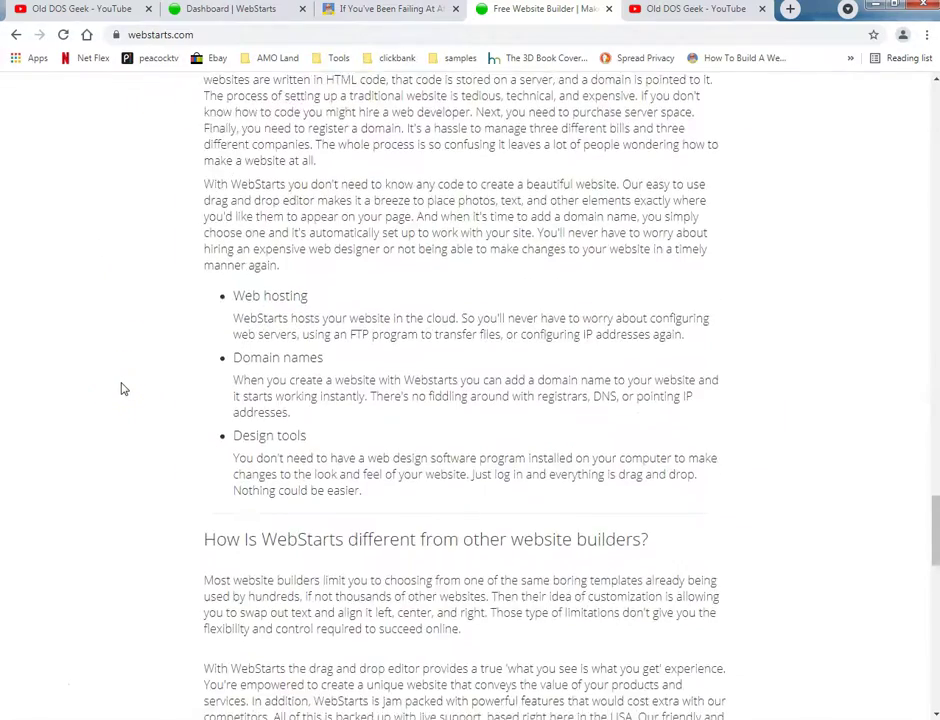
pyautogui.scroll(-3, 122, 388)
pyautogui.scroll(-2, 122, 388)
pyautogui.scroll(-2, 122, 388)
pyautogui.scroll(-3, 122, 388)
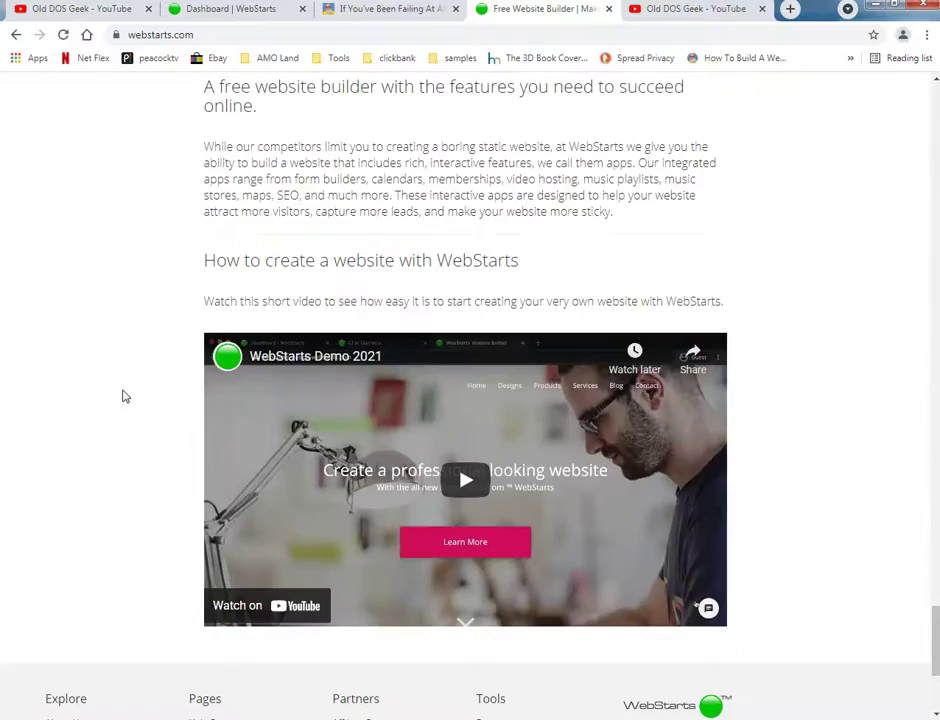
pyautogui.scroll(-1, 122, 390)
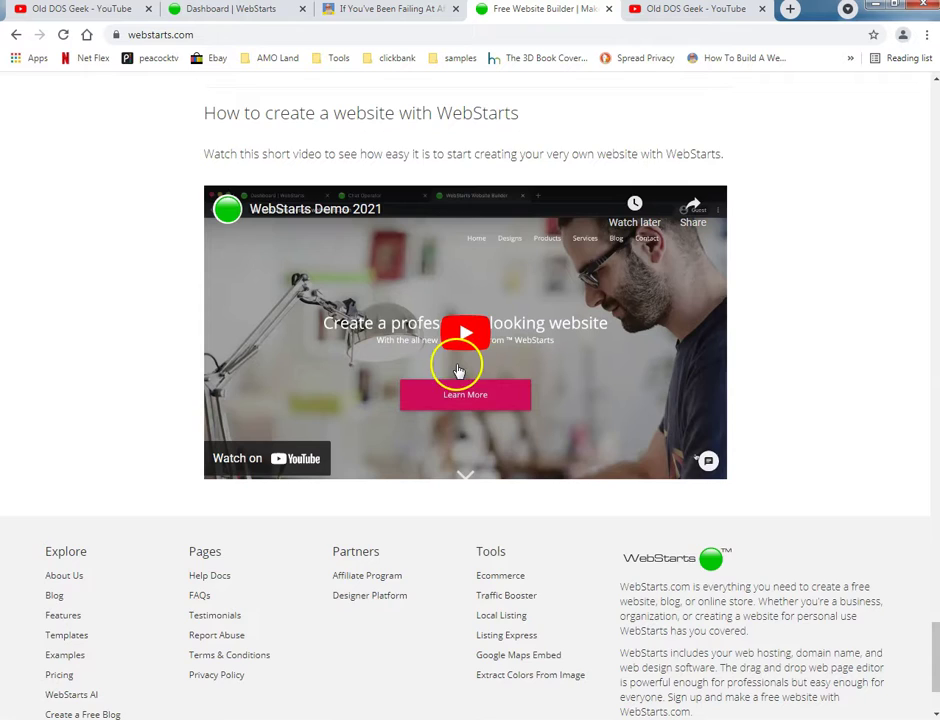
pyautogui.scroll(-2, 57, 407)
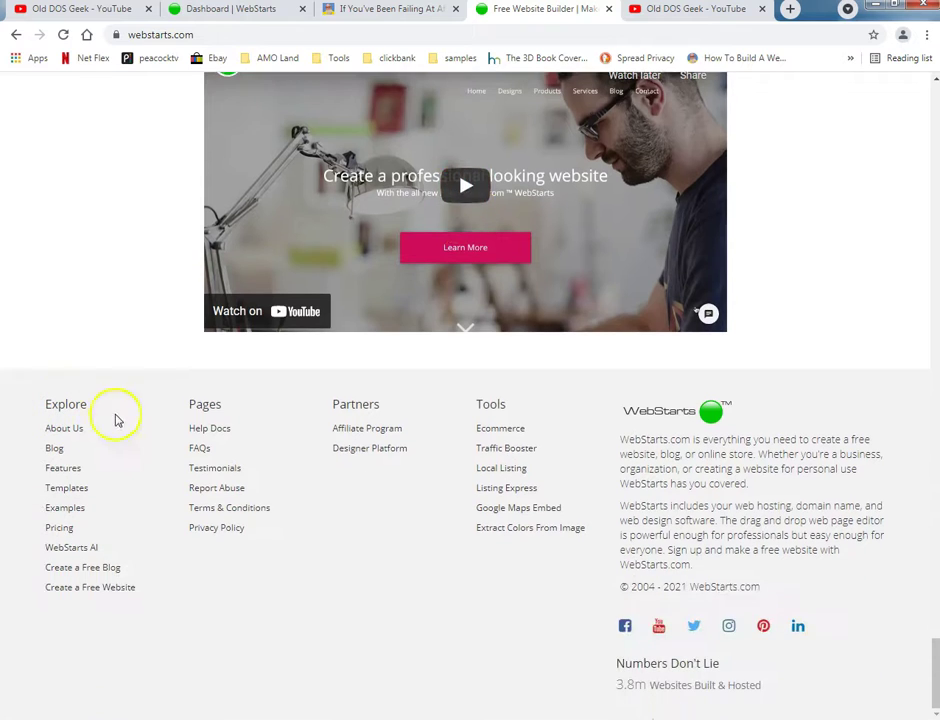
pyautogui.click(378, 593)
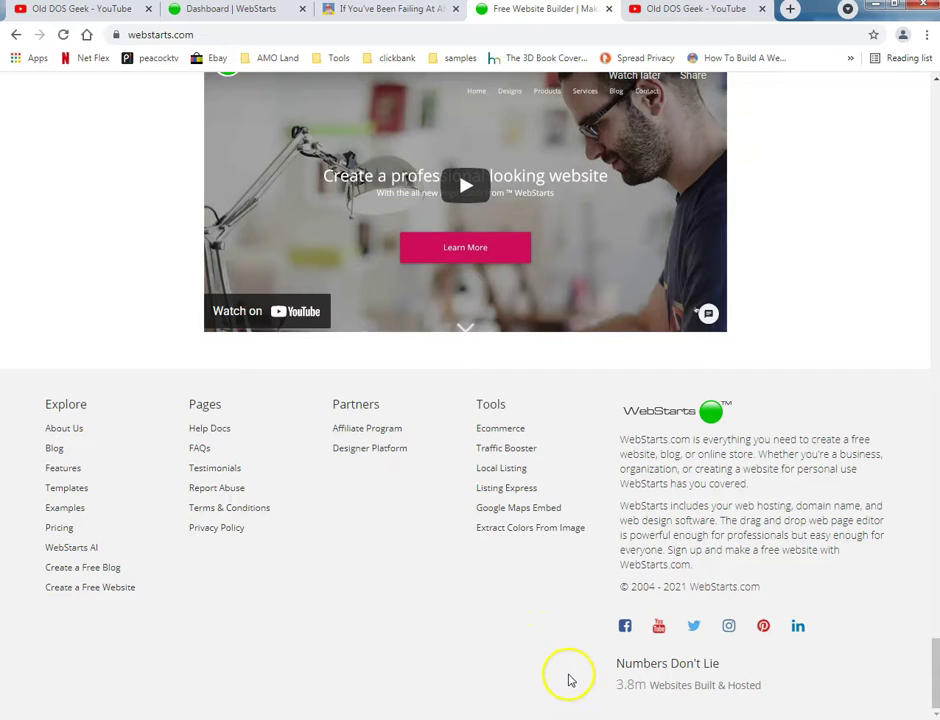
pyautogui.click(618, 685)
pyautogui.moveTo(618, 685); pyautogui.dragTo(776, 692)
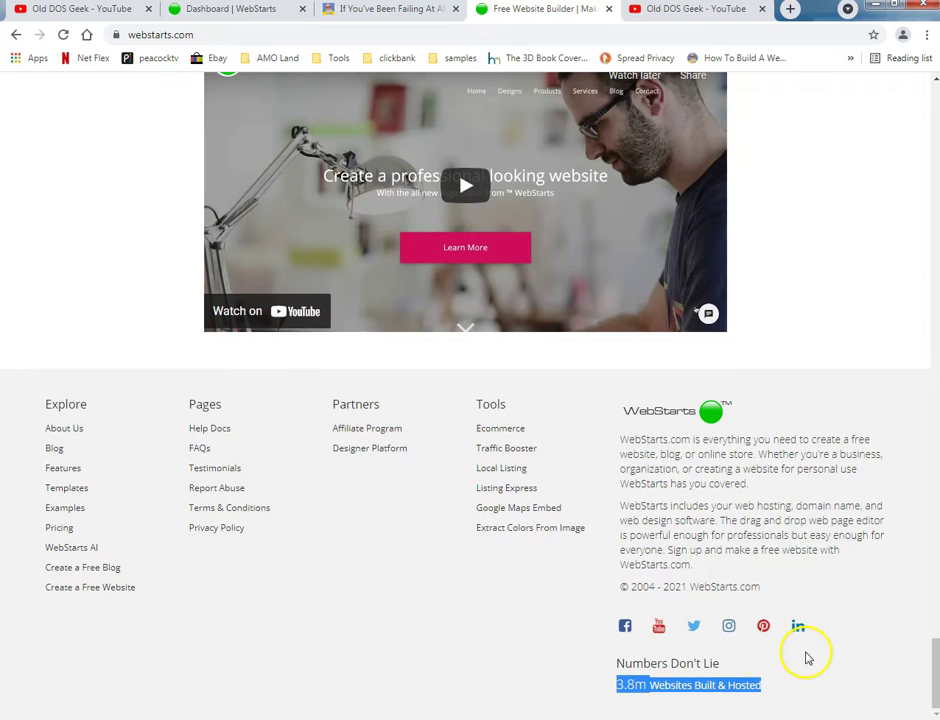
pyautogui.click(782, 688)
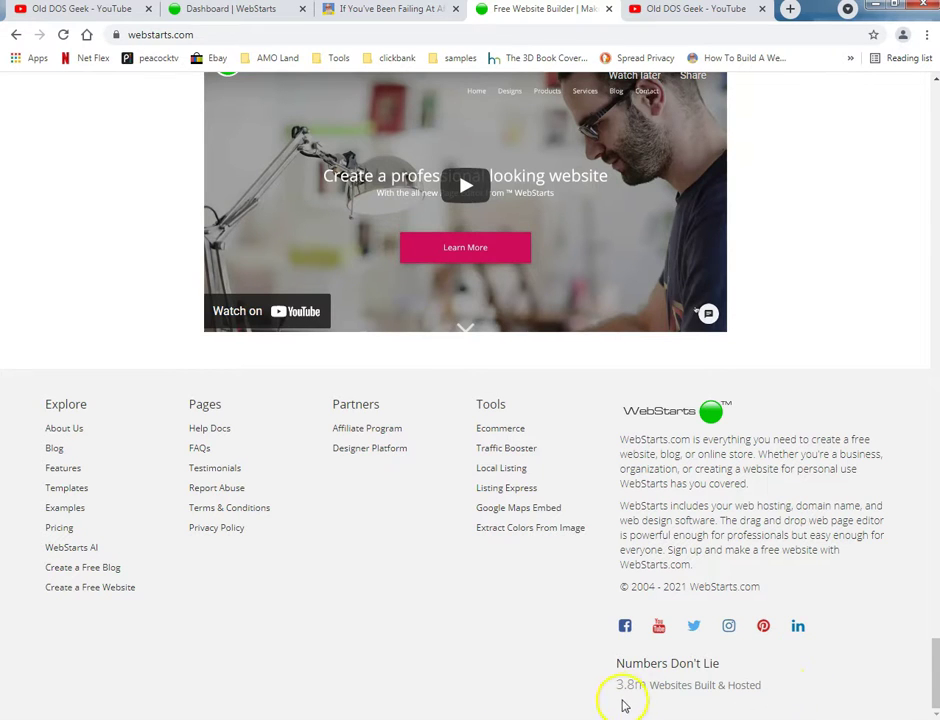
pyautogui.moveTo(617, 687); pyautogui.dragTo(795, 694)
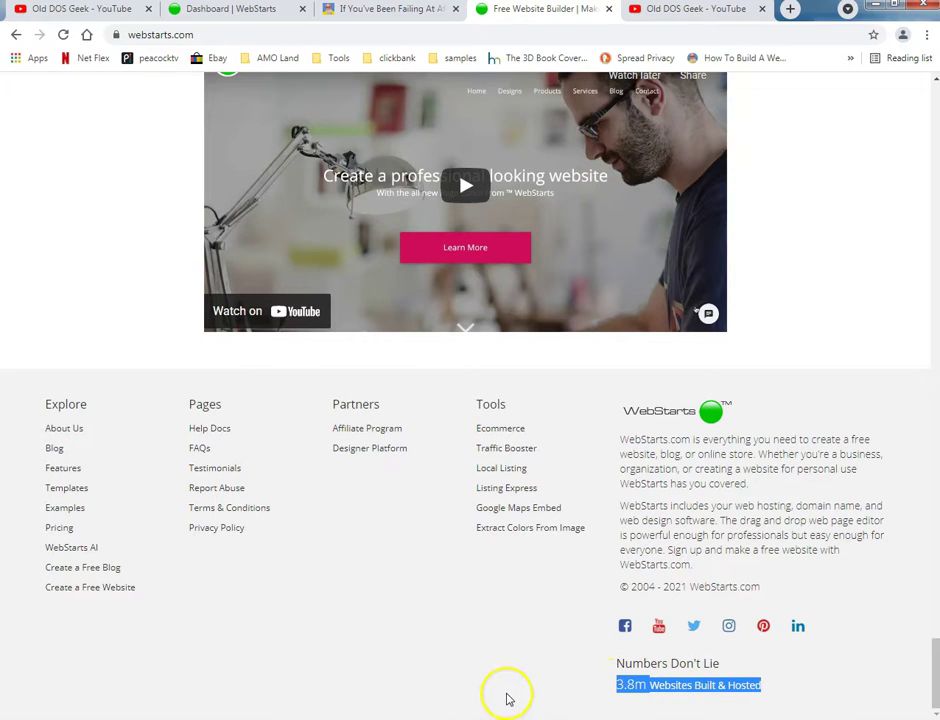
pyautogui.click(363, 607)
pyautogui.scroll(4, 147, 567)
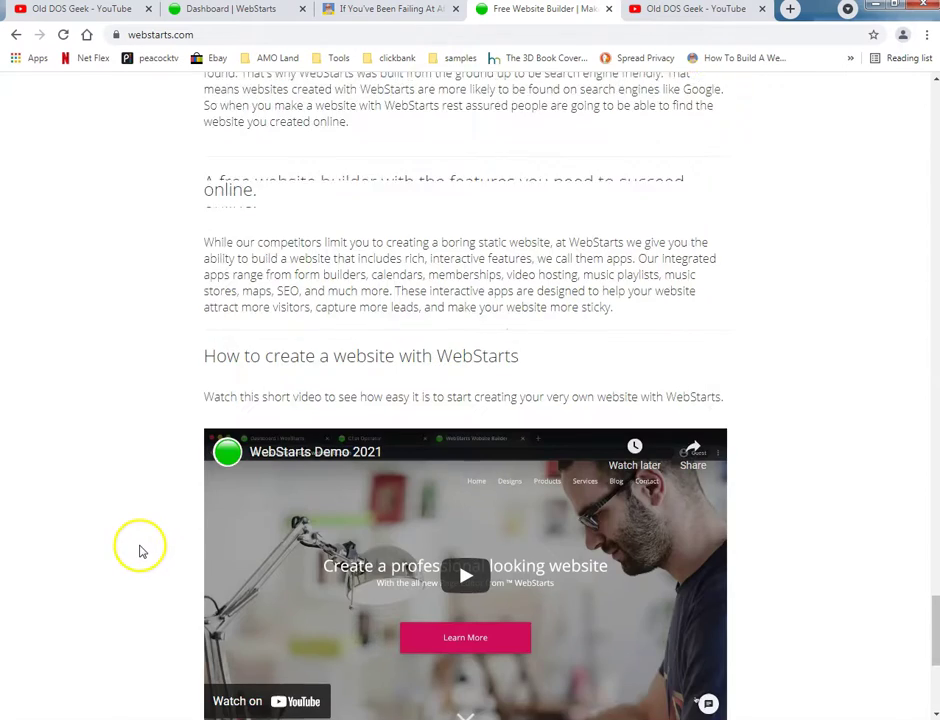
pyautogui.scroll(3, 140, 551)
pyautogui.scroll(4, 143, 551)
pyautogui.scroll(5, 130, 546)
pyautogui.scroll(5, 118, 540)
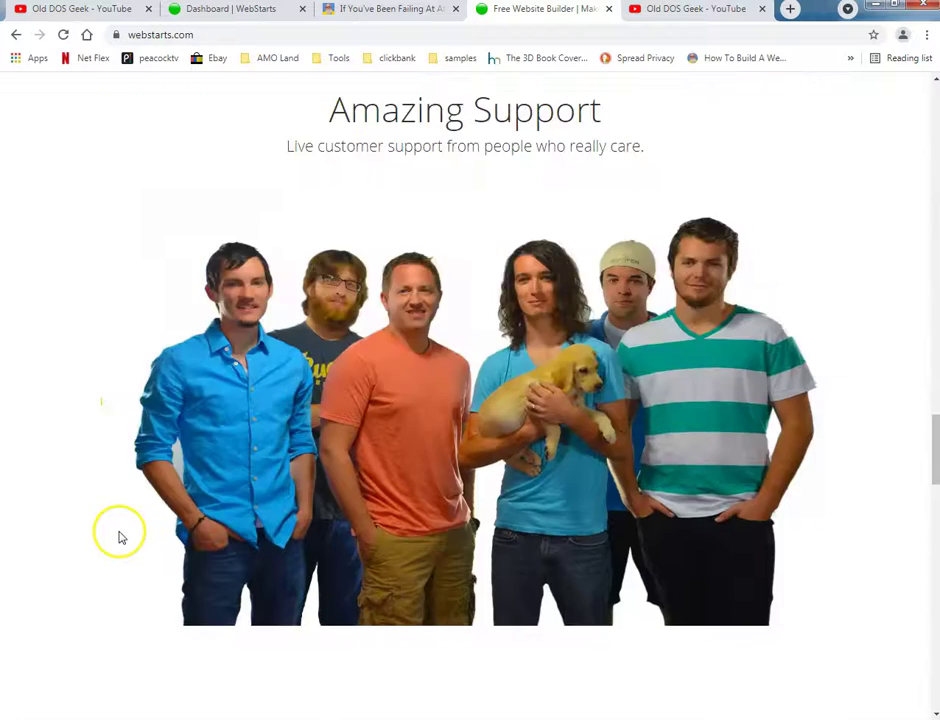
pyautogui.scroll(5, 120, 535)
pyautogui.scroll(3, 127, 529)
pyautogui.scroll(3, 130, 525)
pyautogui.scroll(3, 140, 522)
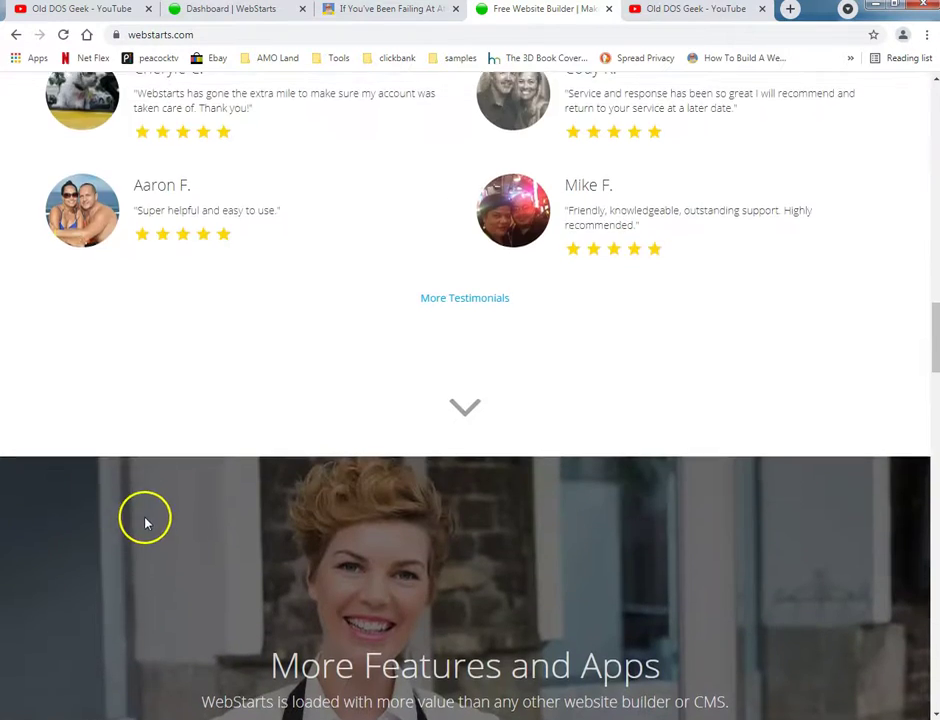
pyautogui.scroll(3, 150, 521)
pyautogui.scroll(3, 210, 519)
pyautogui.scroll(3, 255, 525)
pyautogui.scroll(1, 252, 520)
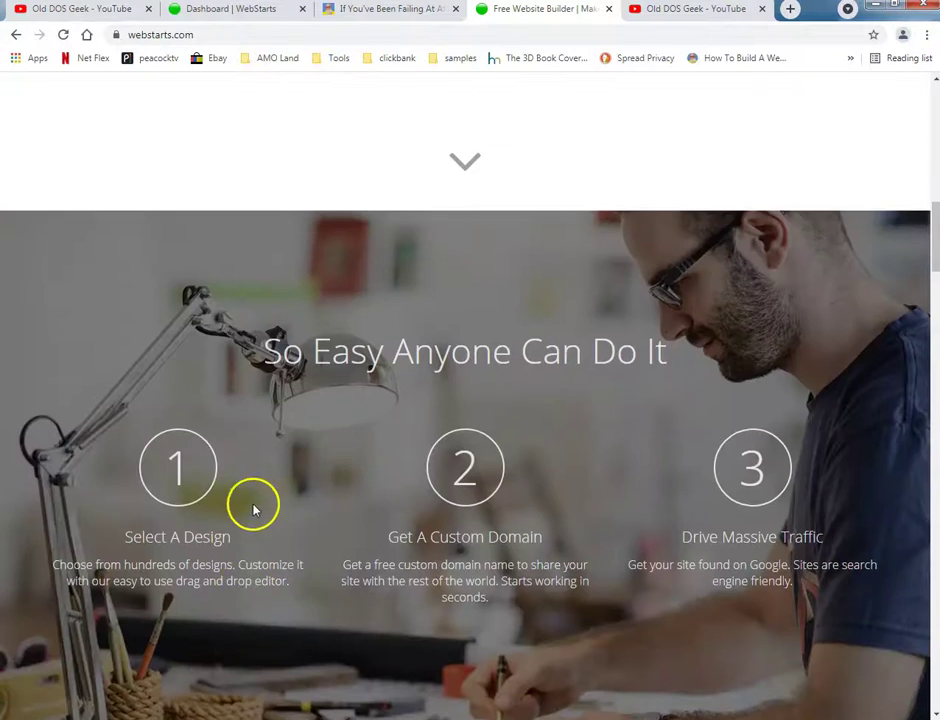
pyautogui.scroll(3, 464, 336)
pyautogui.scroll(4, 457, 332)
pyautogui.scroll(4, 457, 336)
pyautogui.scroll(4, 459, 340)
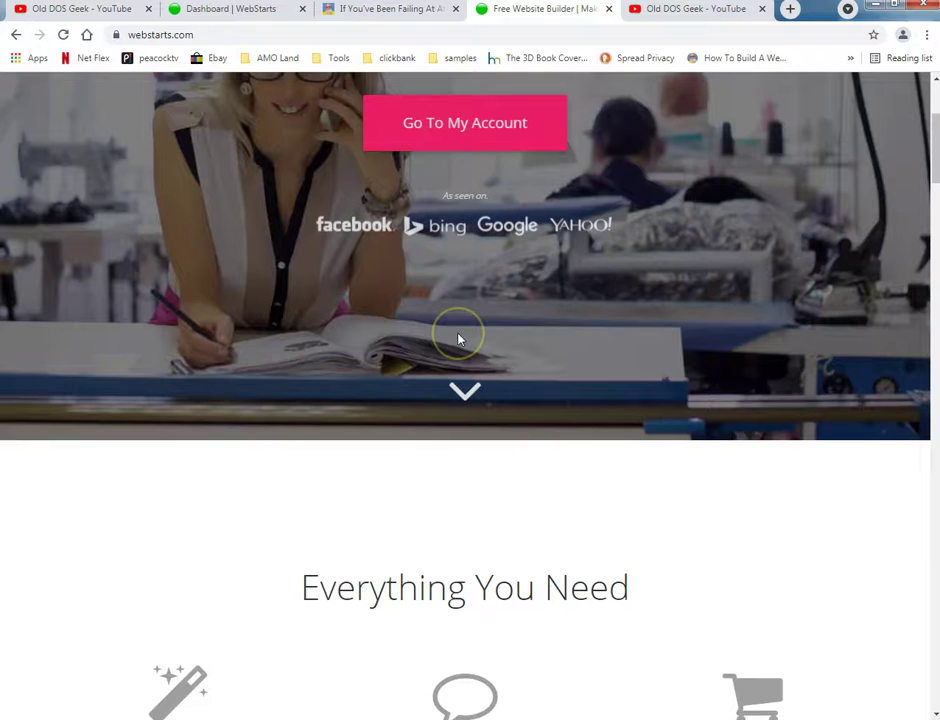
pyautogui.click(340, 12)
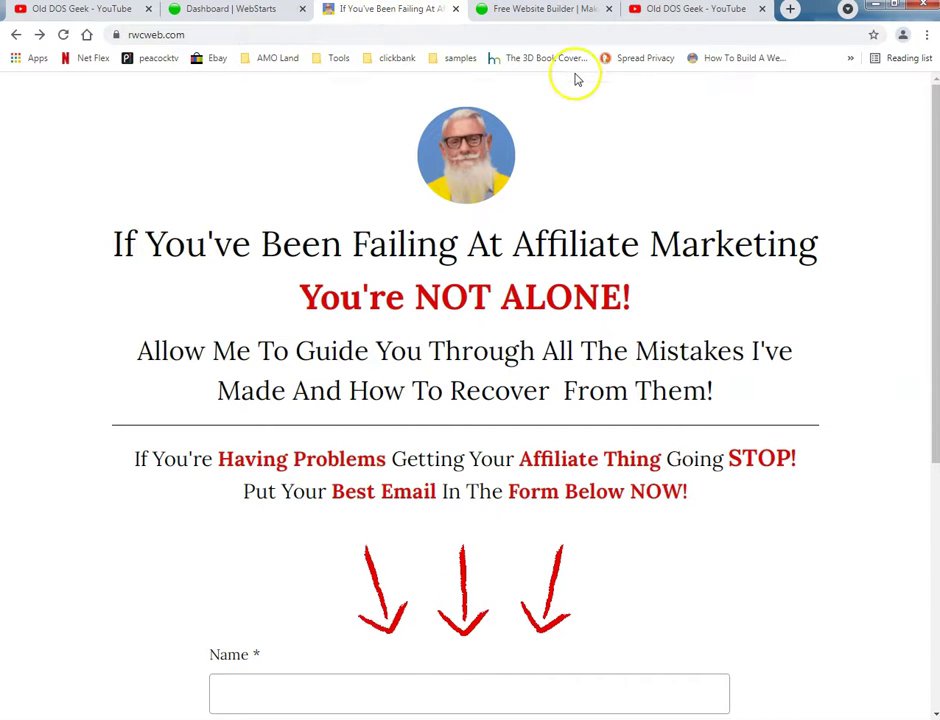
pyautogui.click(558, 14)
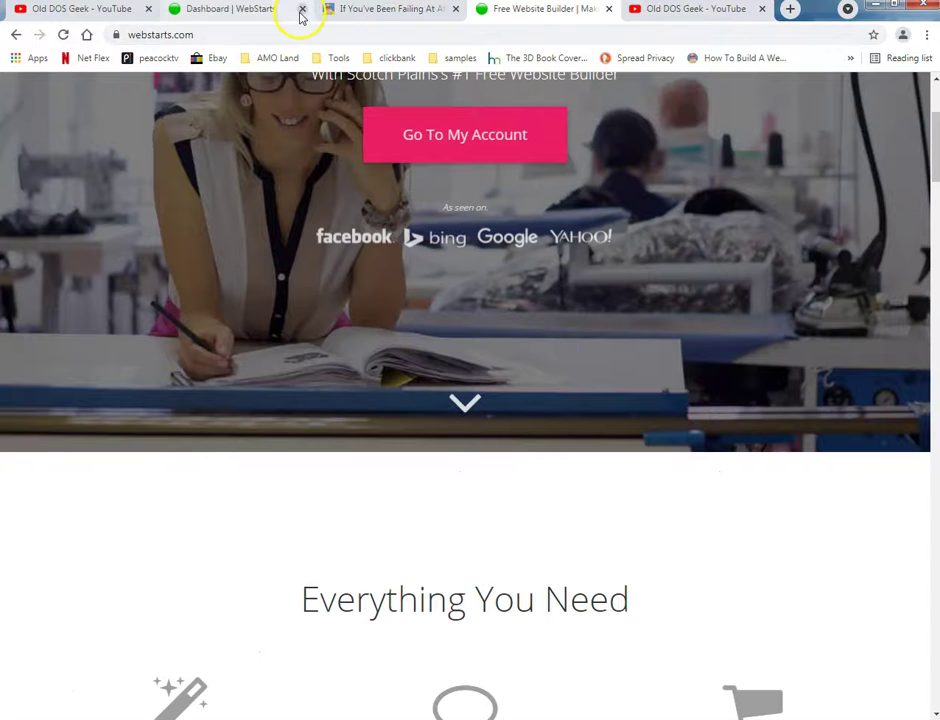
# Open the sciaticacure.webstarts.com live site link from the dashboard in a new tab
pyautogui.click(255, 12)
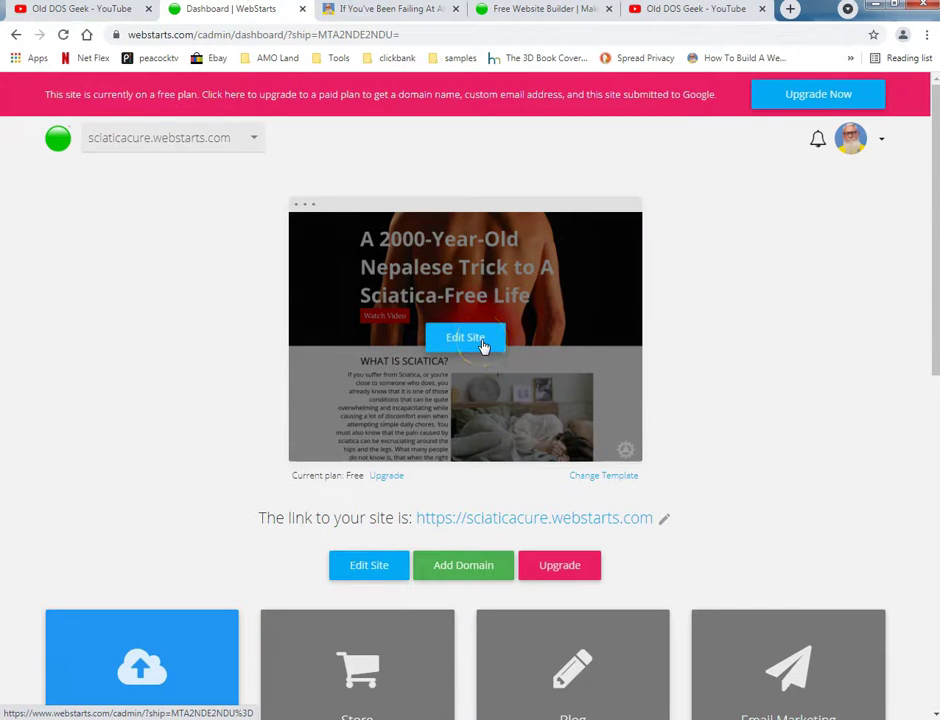
pyautogui.click(520, 522)
pyautogui.rightClick(520, 520)
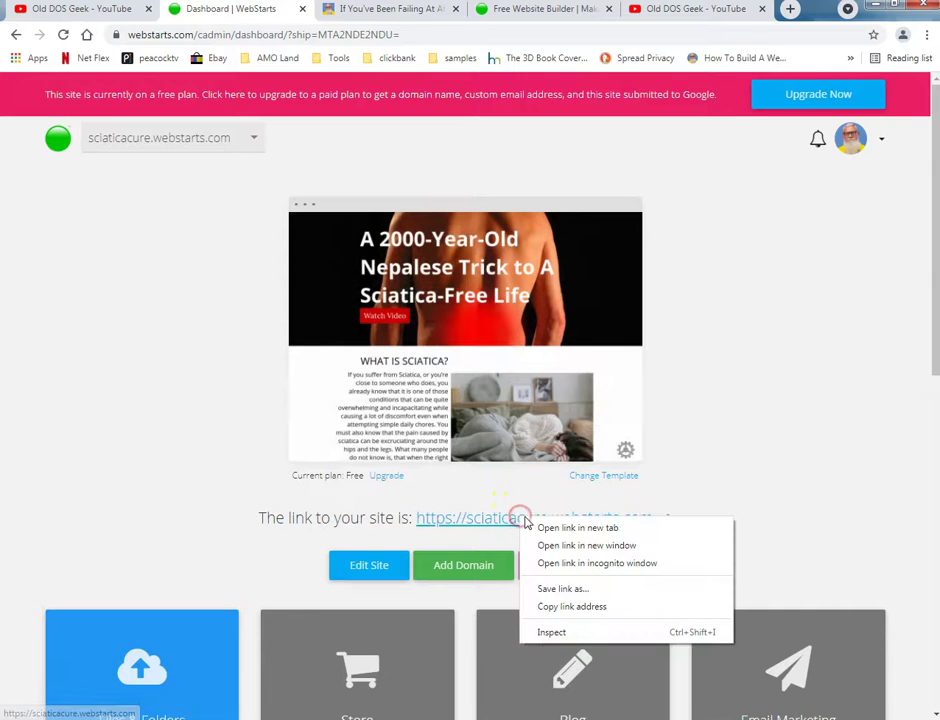
pyautogui.click(555, 529)
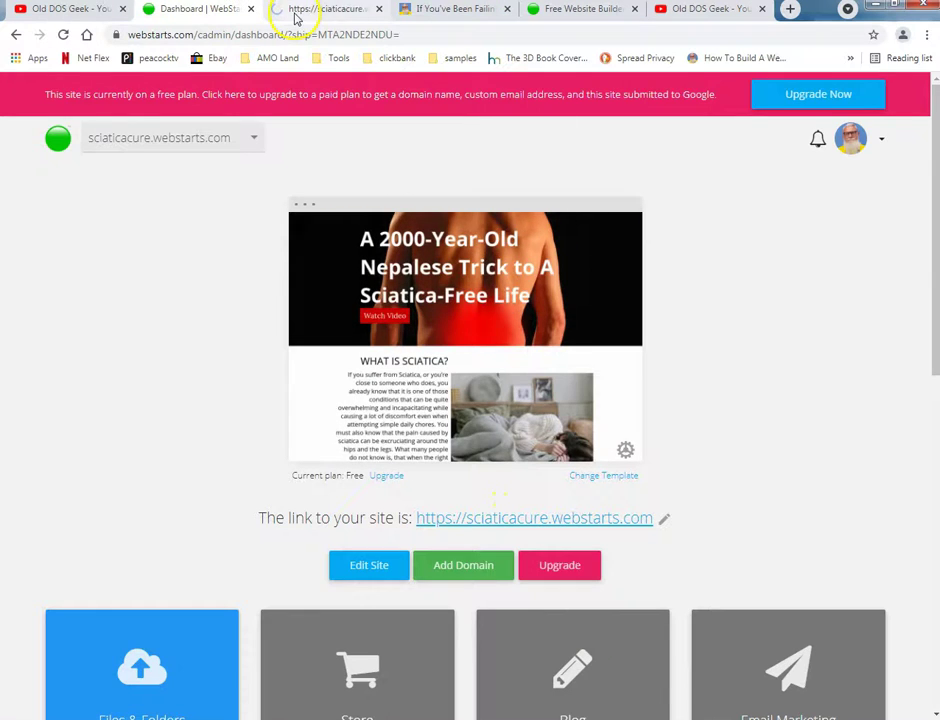
# View the live Sciatica site and scroll down toward the Glen Johnson section
pyautogui.click(294, 10)
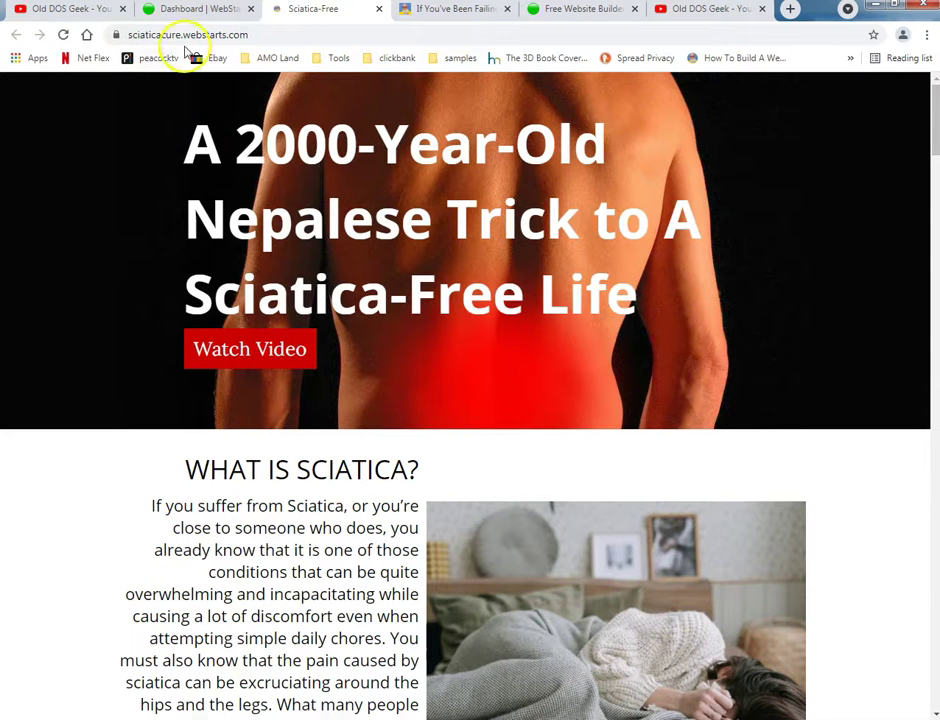
pyautogui.click(210, 35)
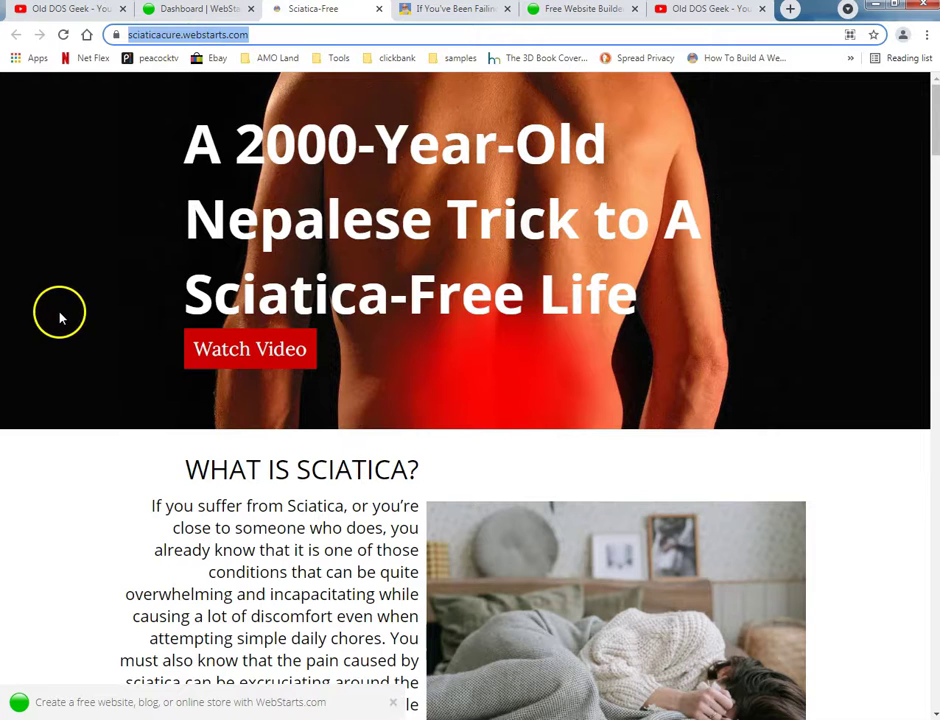
pyautogui.scroll(-3, 60, 318)
pyautogui.scroll(-4, 70, 316)
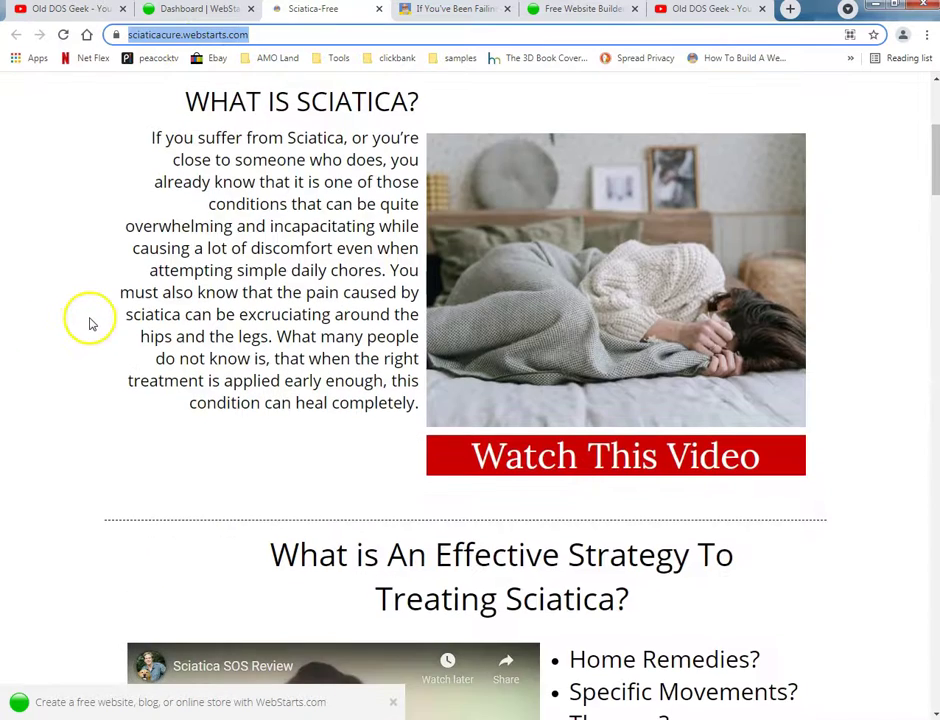
pyautogui.scroll(-4, 90, 323)
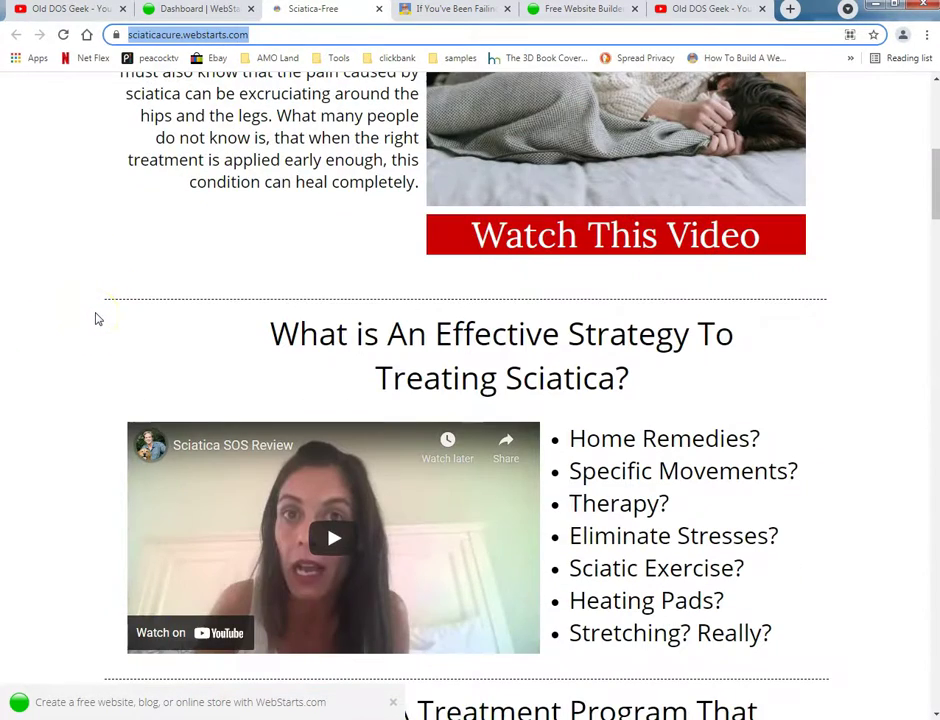
pyautogui.scroll(-1, 97, 318)
pyautogui.scroll(-3, 95, 315)
pyautogui.scroll(-4, 100, 317)
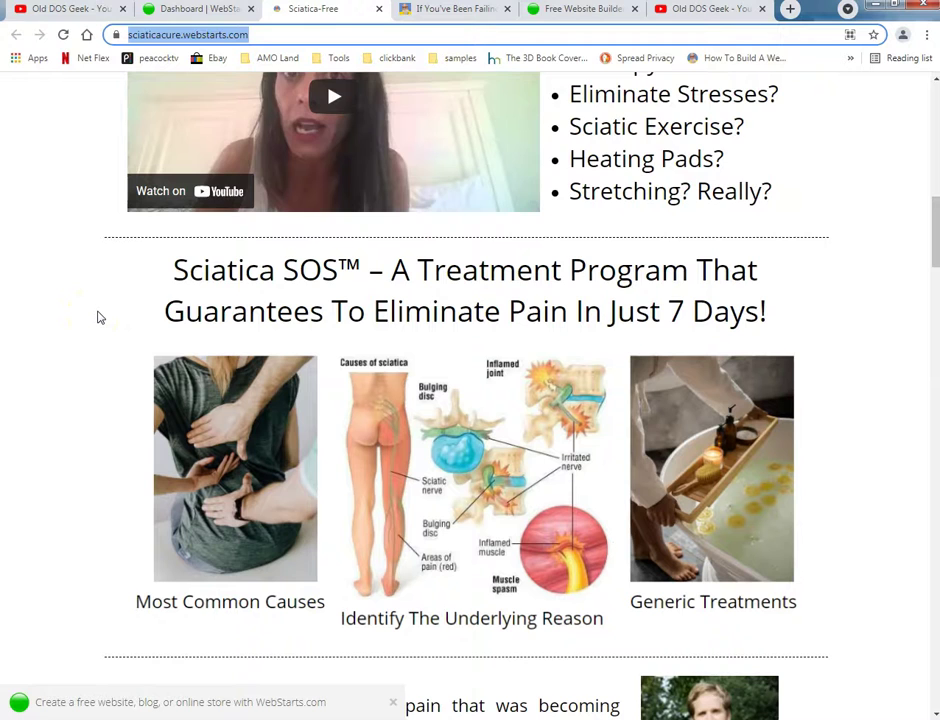
pyautogui.scroll(-1, 100, 317)
pyautogui.scroll(-2, 99, 320)
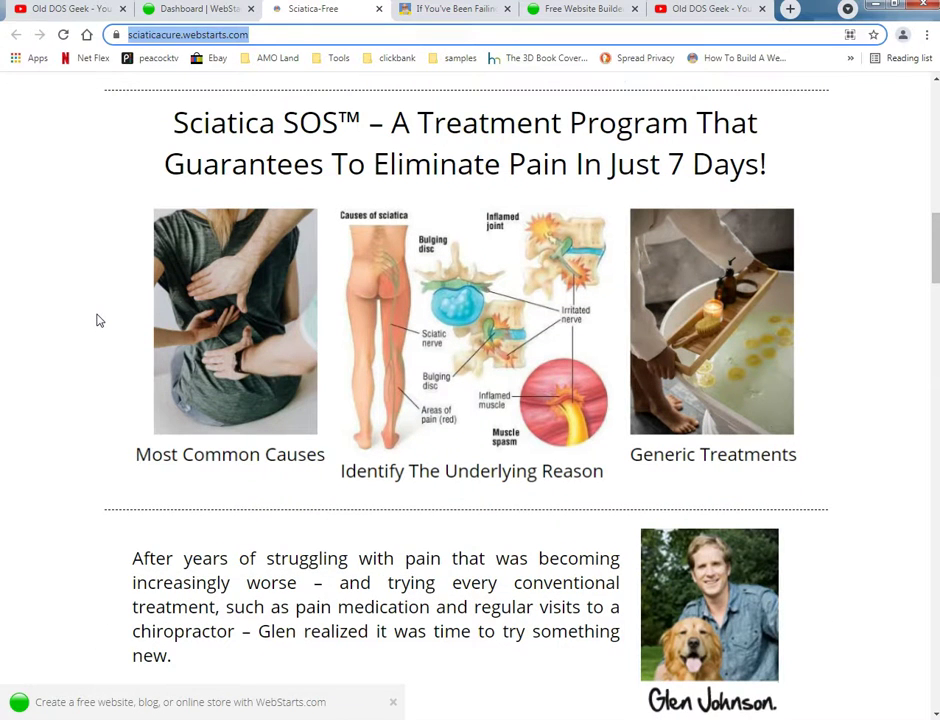
# Open the man-and-dog photo on its own in a new tab
pyautogui.scroll(-4, 99, 320)
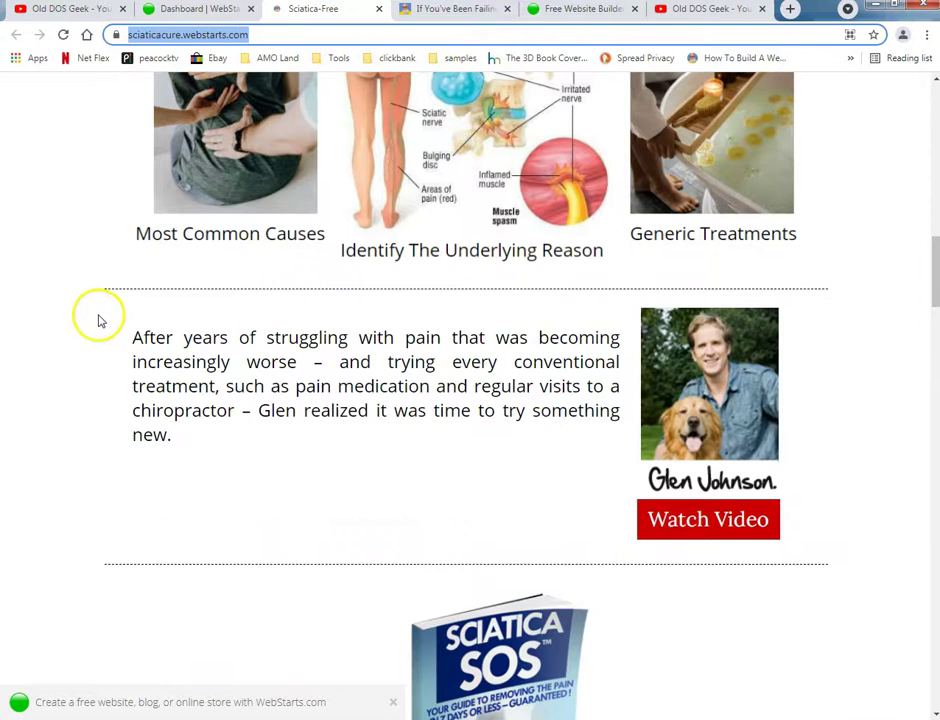
pyautogui.scroll(1, 103, 316)
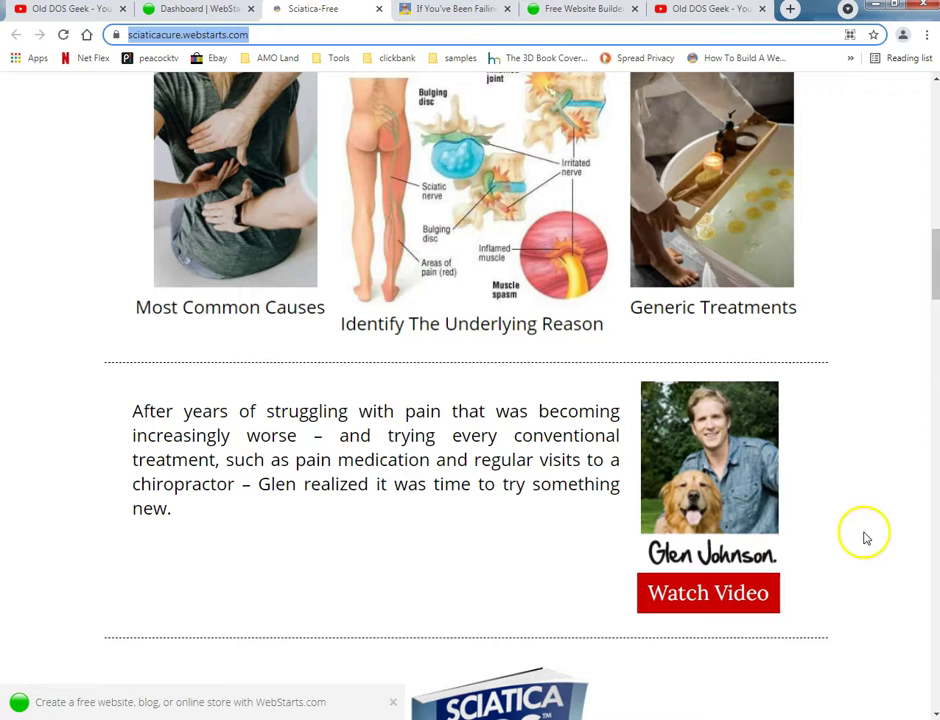
pyautogui.rightClick(673, 433)
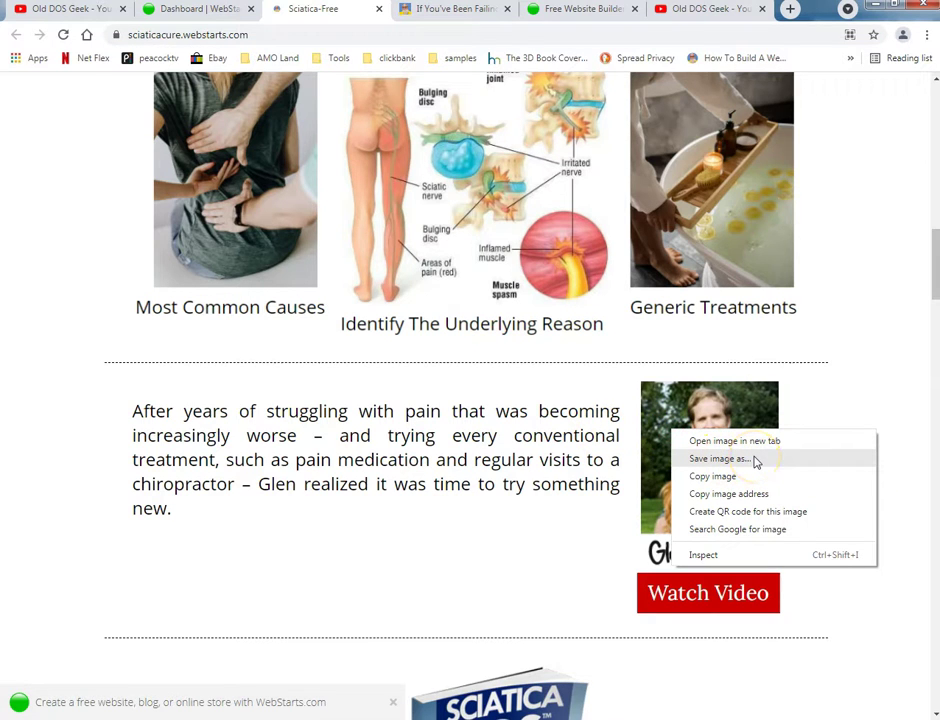
pyautogui.click(763, 443)
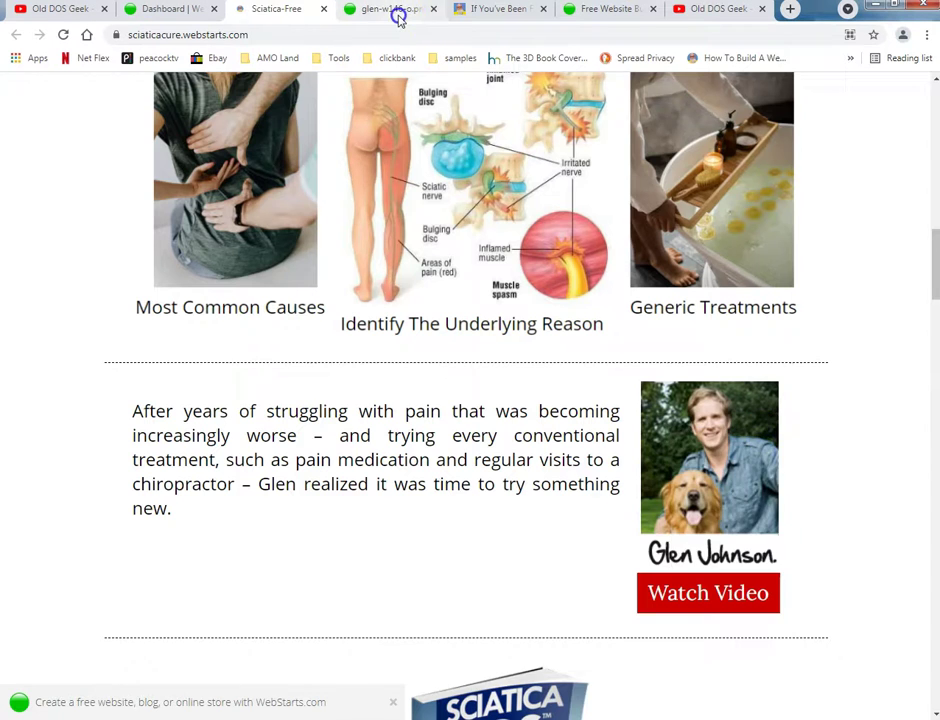
# Select the photo's file address in its tab, then return to the sciaticacure dashboard
pyautogui.click(398, 12)
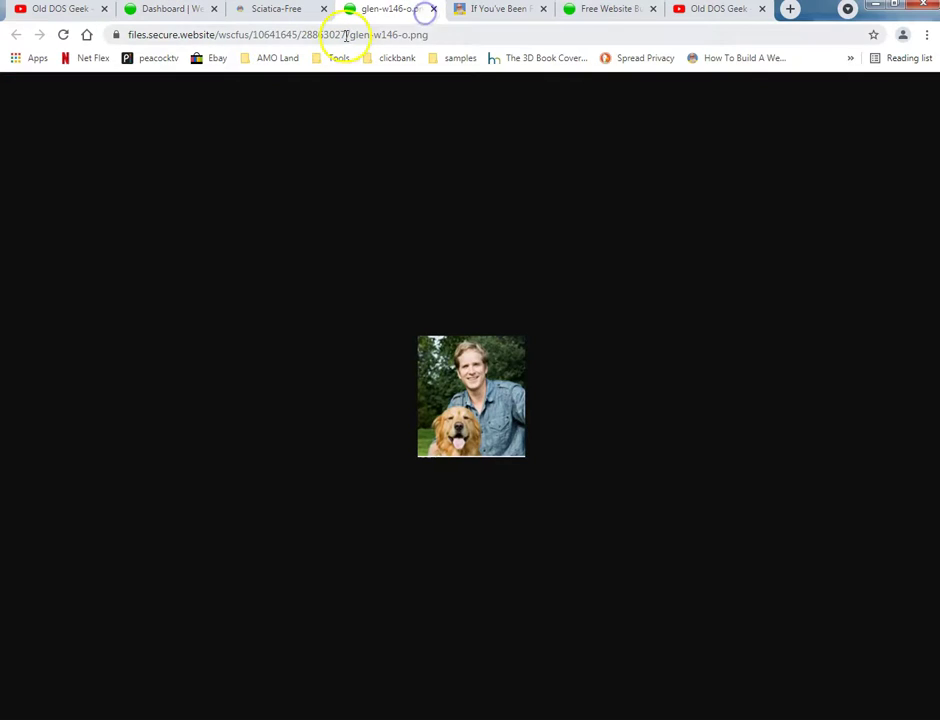
pyautogui.rightClick(345, 38)
pyautogui.click(296, 36)
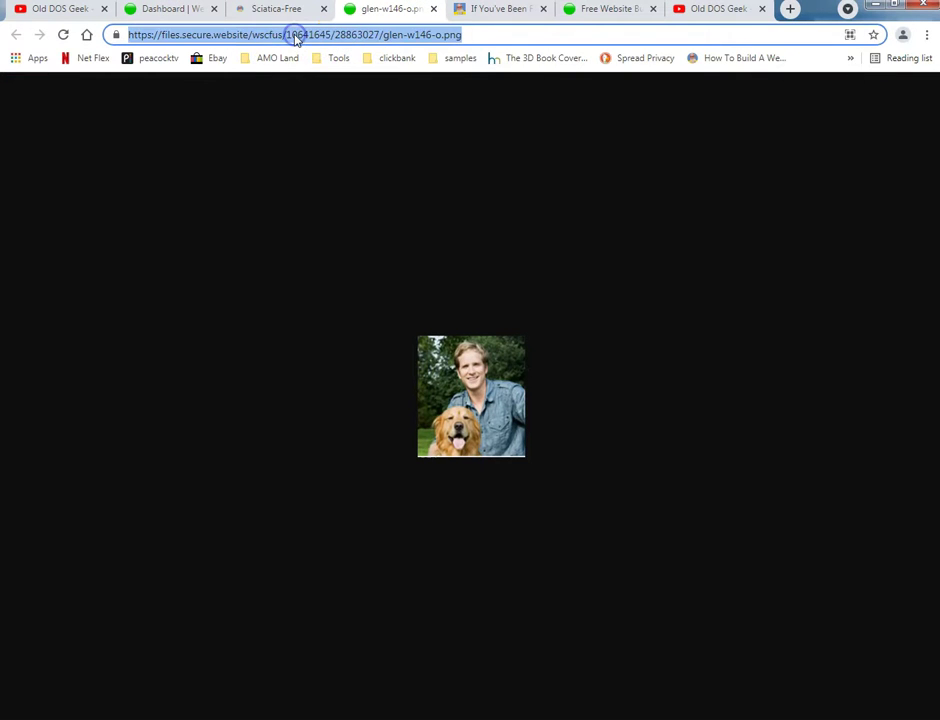
pyautogui.rightClick(296, 38)
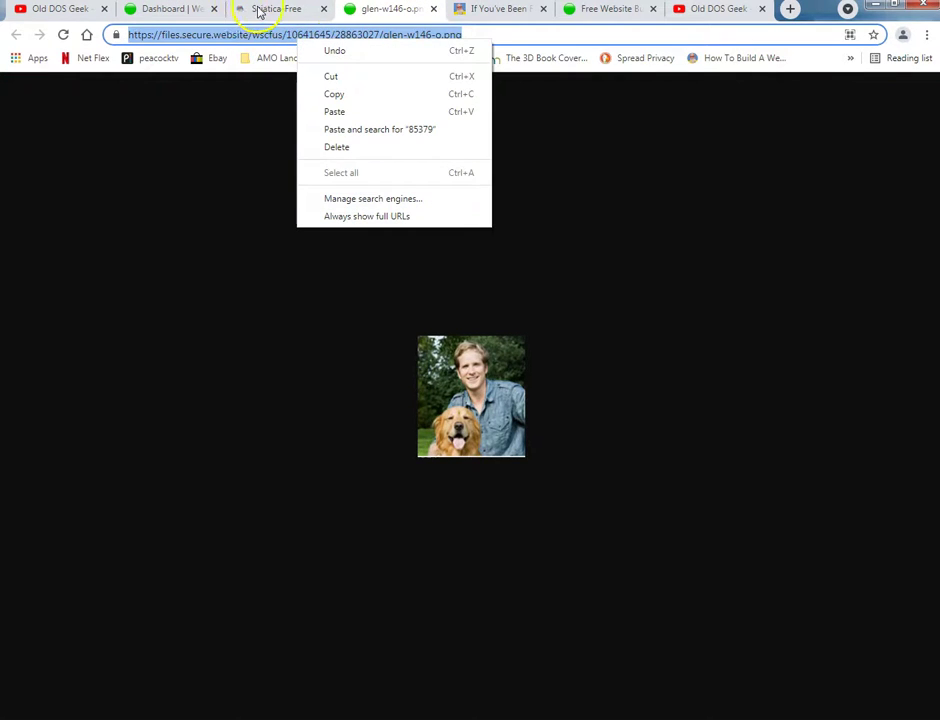
pyautogui.click(259, 11)
pyautogui.click(172, 12)
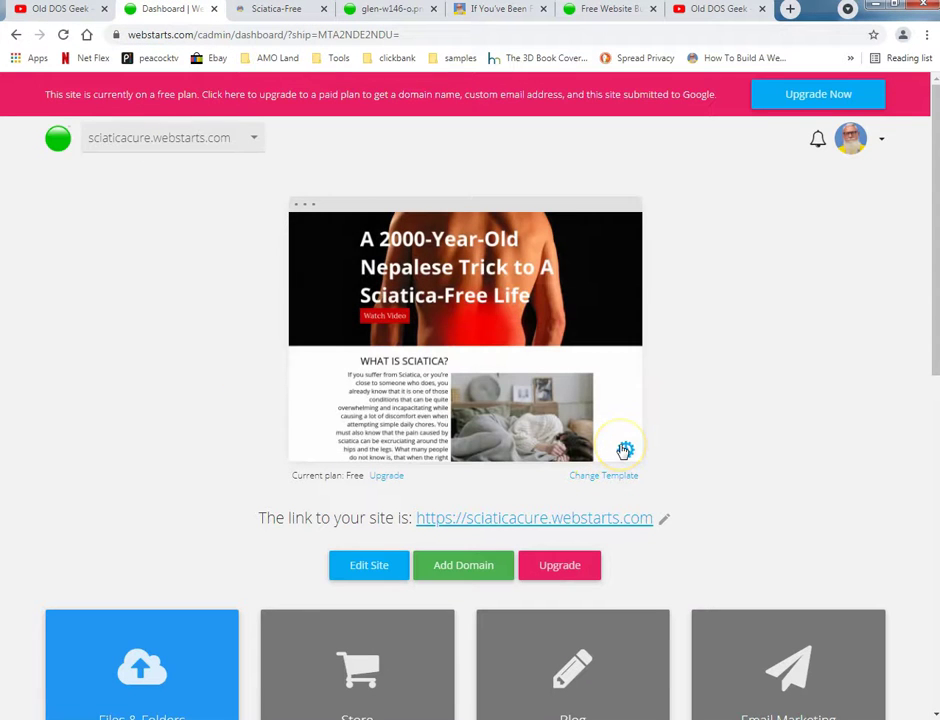
# Copy the photo's web address from the image tab's address bar
pyautogui.click(625, 450)
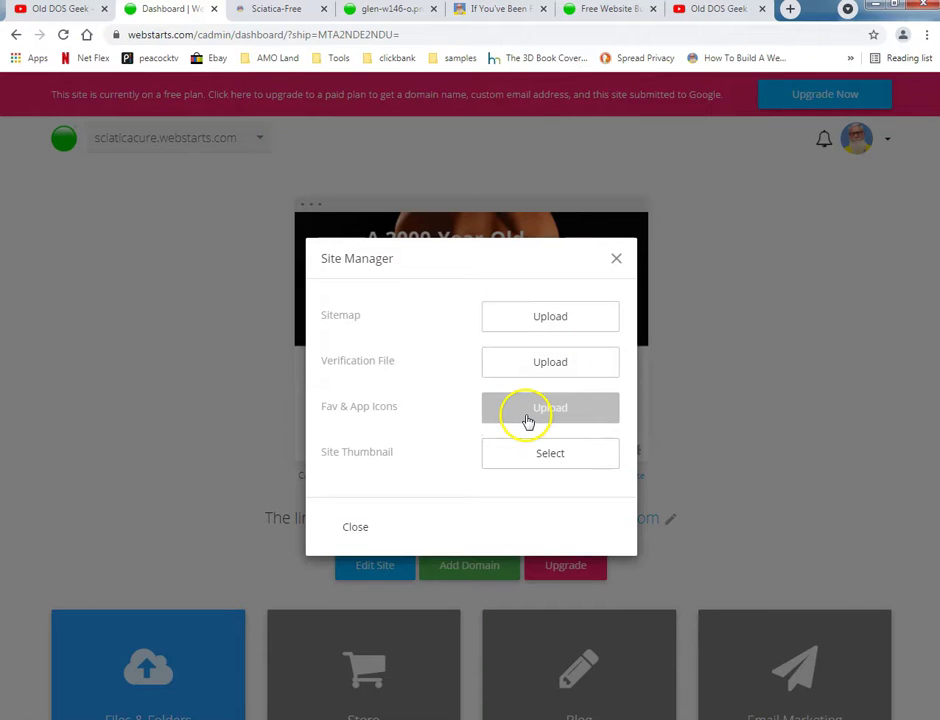
pyautogui.click(758, 350)
pyautogui.click(500, 9)
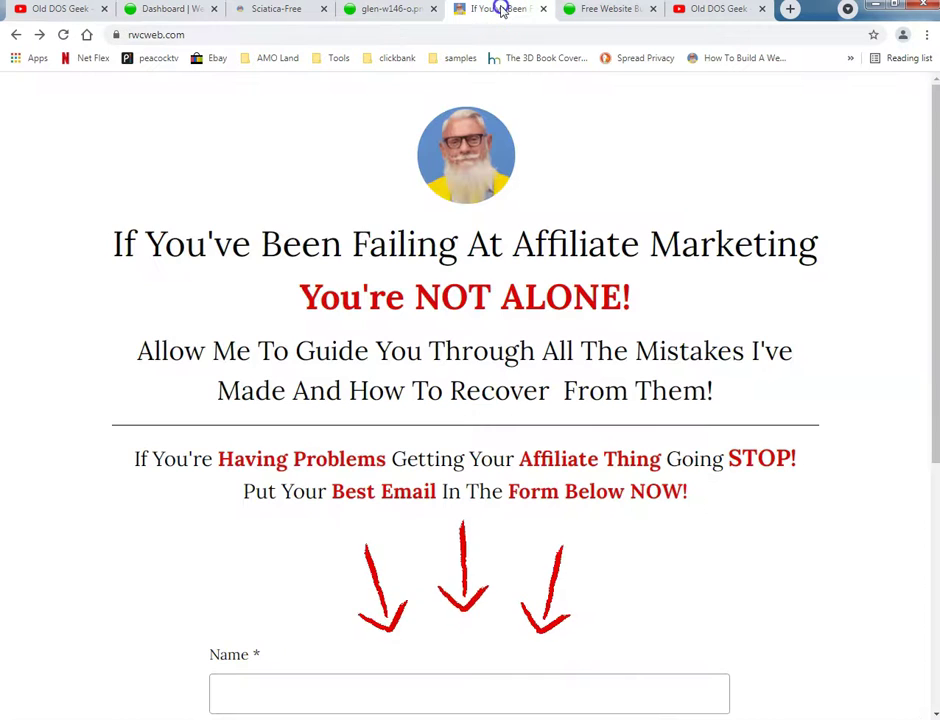
pyautogui.click(376, 11)
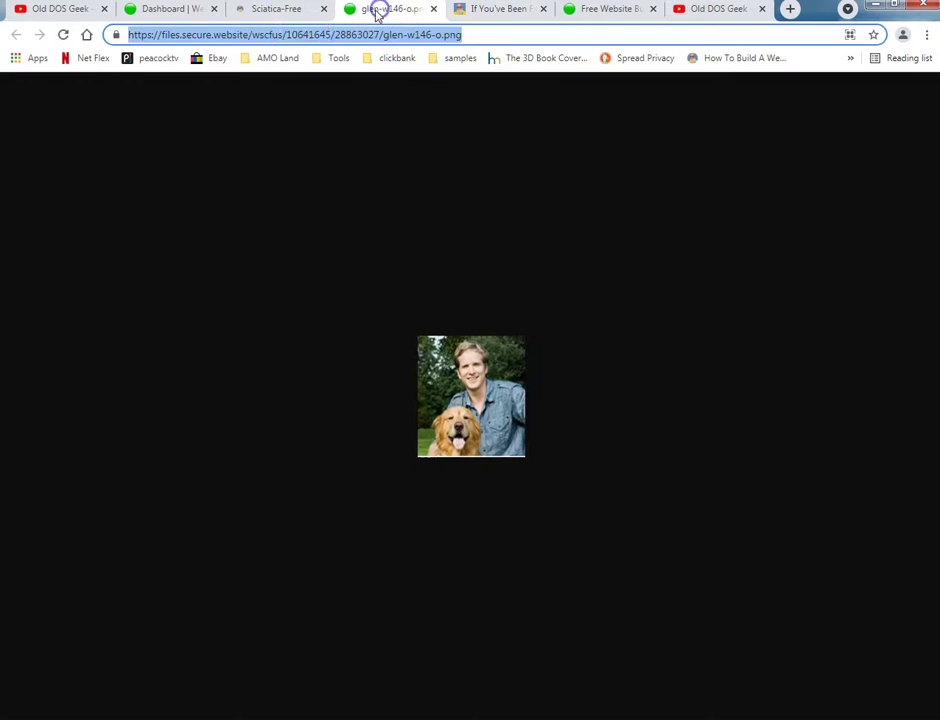
pyautogui.rightClick(286, 36)
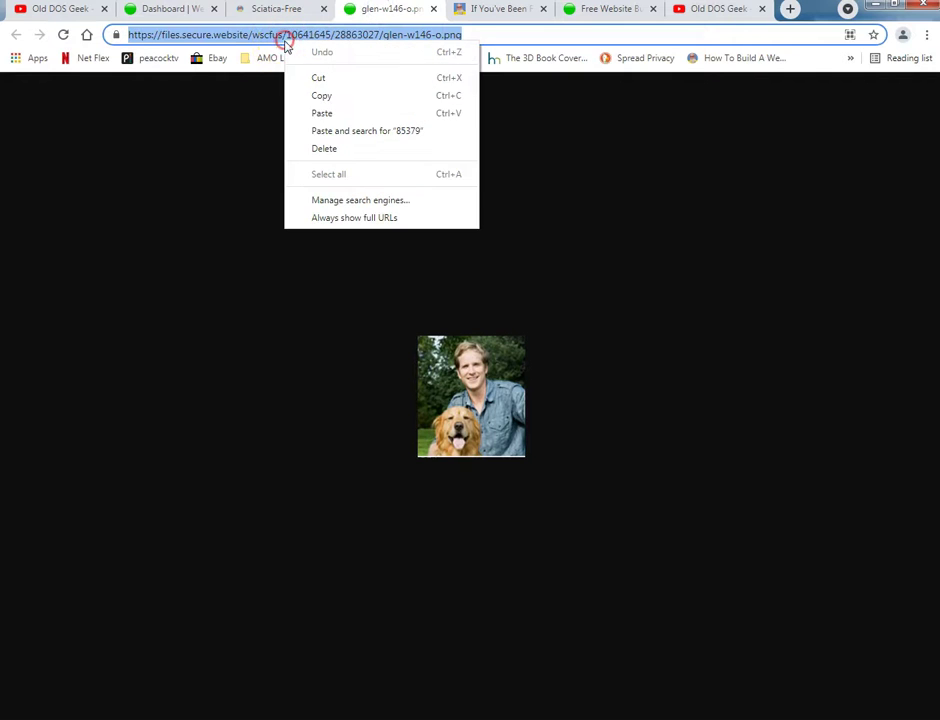
pyautogui.click(318, 96)
# In Site Manager, try uploading the favicon from the pasted photo address, then cancel
pyautogui.click(185, 9)
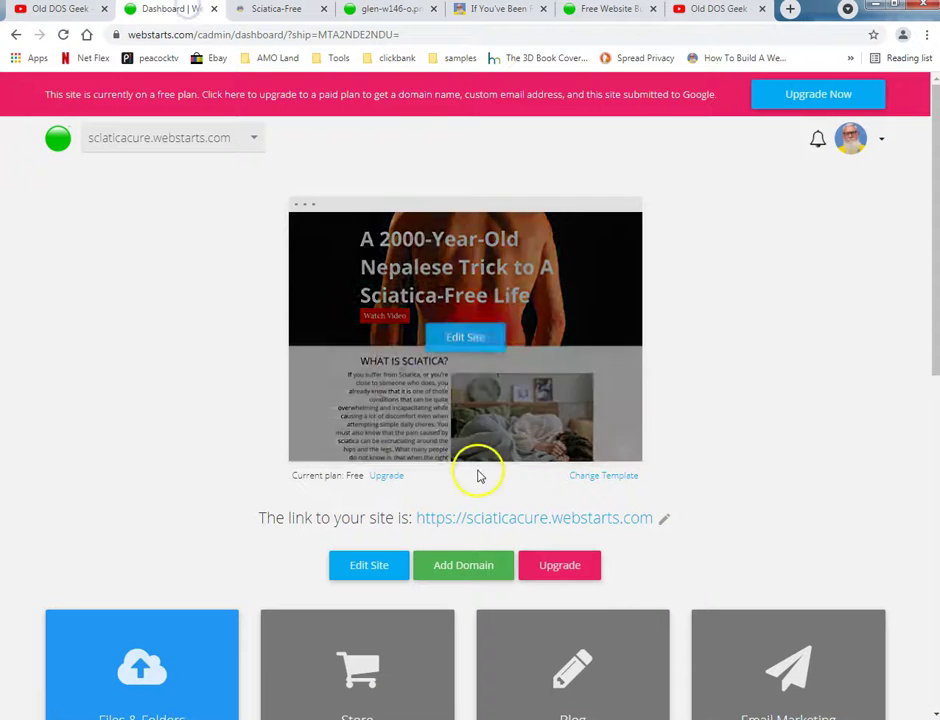
pyautogui.click(624, 456)
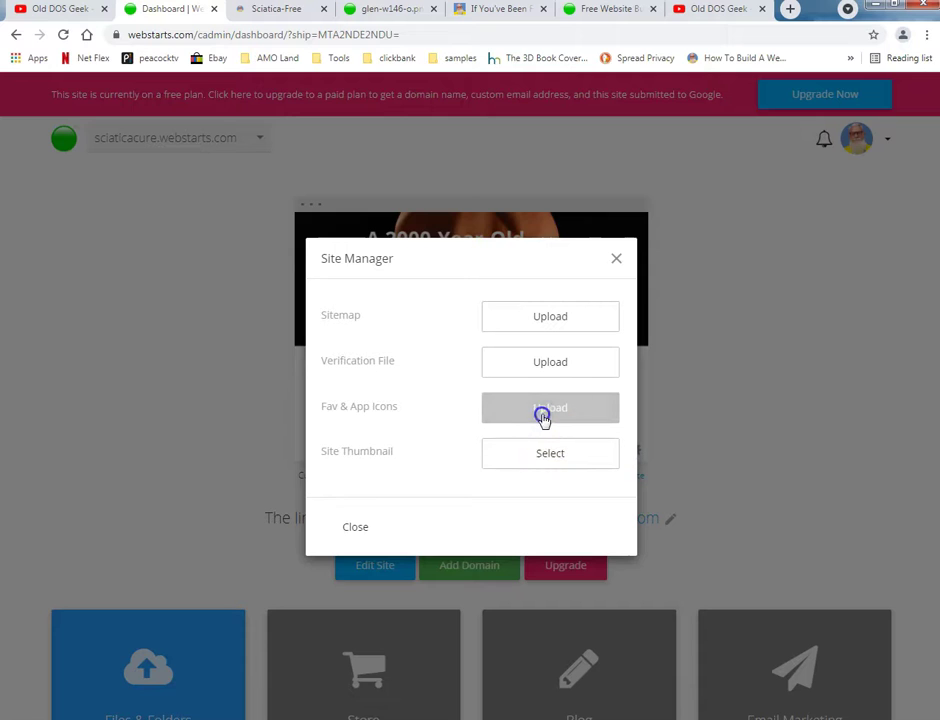
pyautogui.click(542, 418)
pyautogui.rightClick(260, 674)
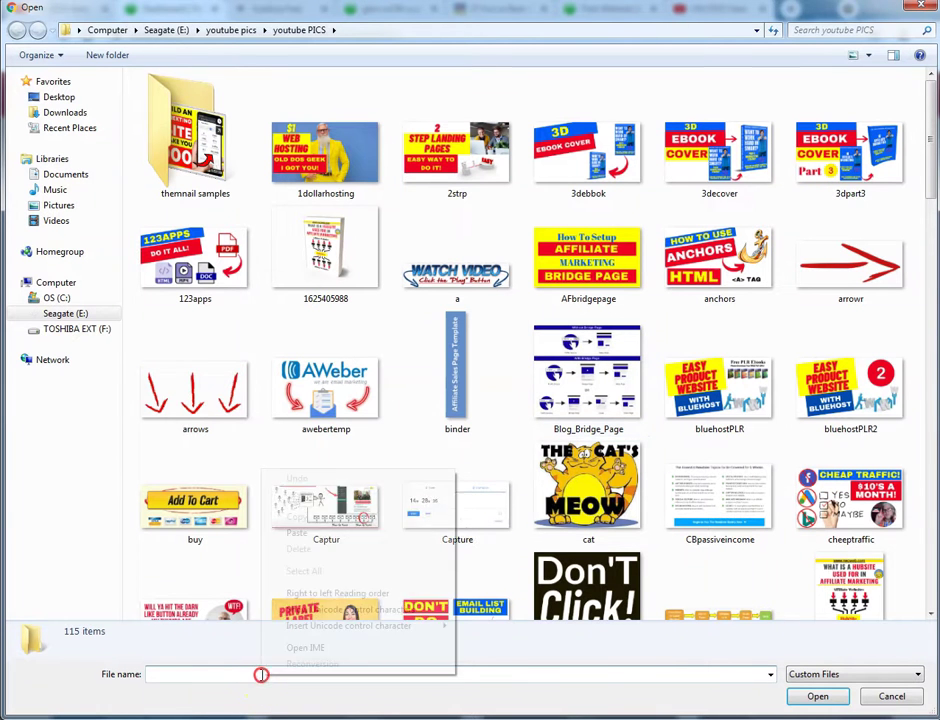
pyautogui.click(328, 535)
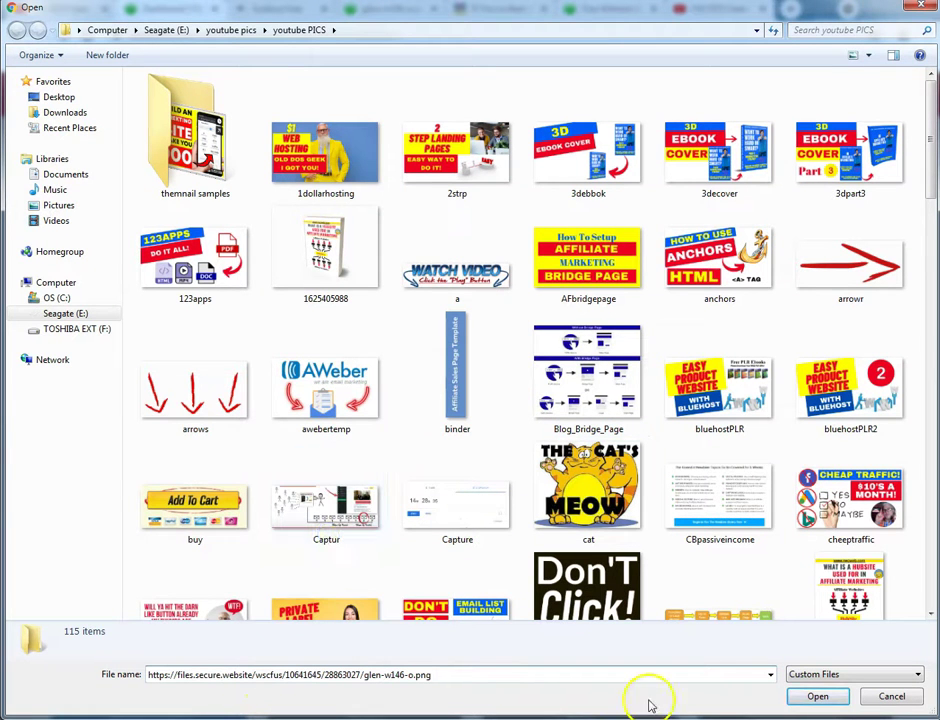
pyautogui.click(812, 697)
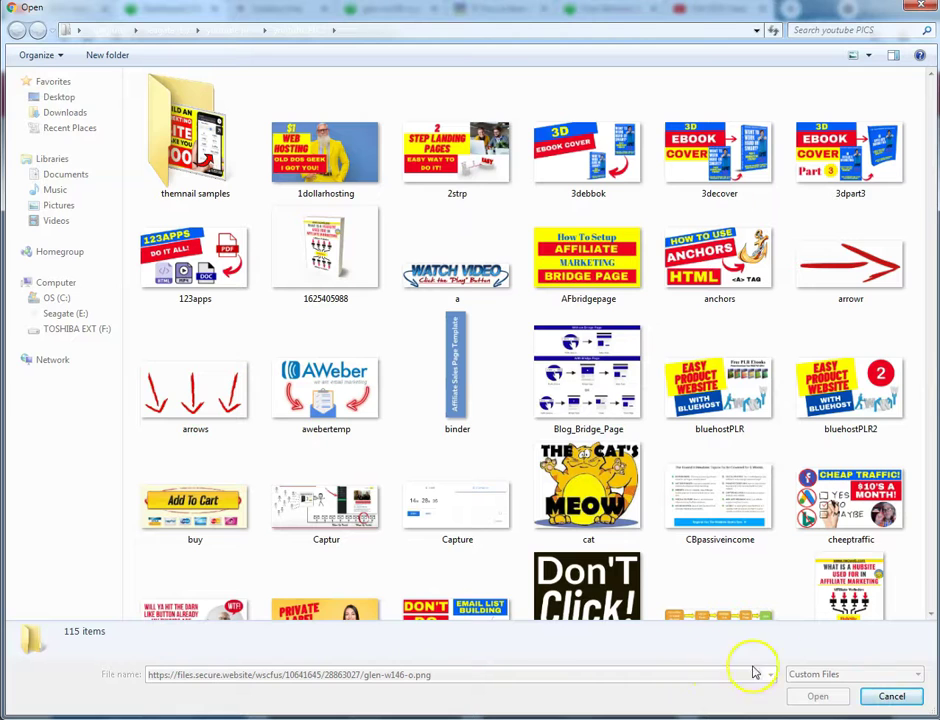
pyautogui.click(890, 697)
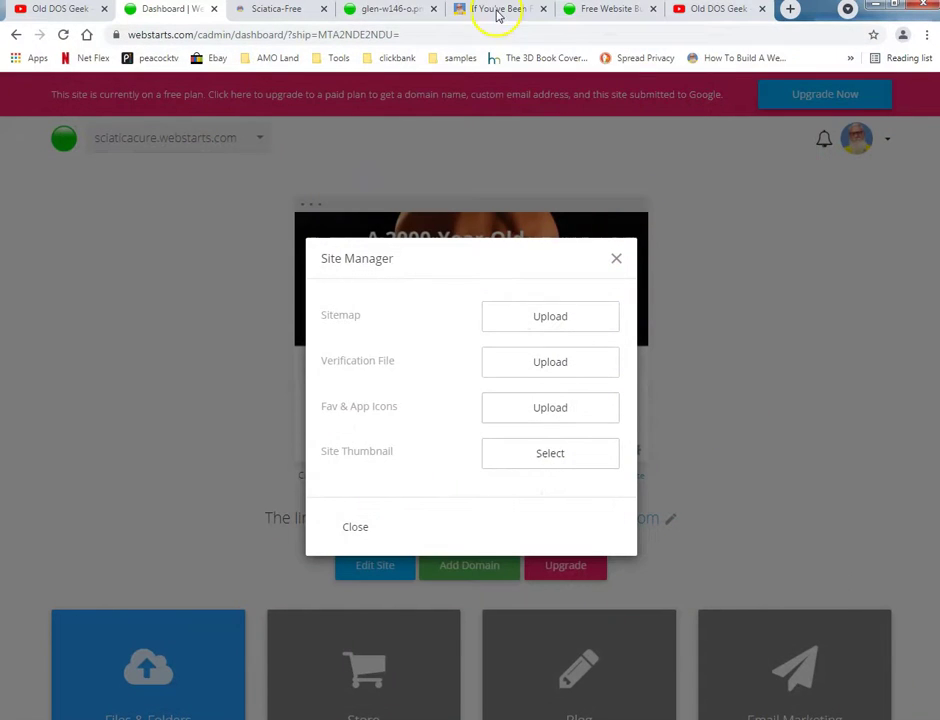
pyautogui.click(400, 10)
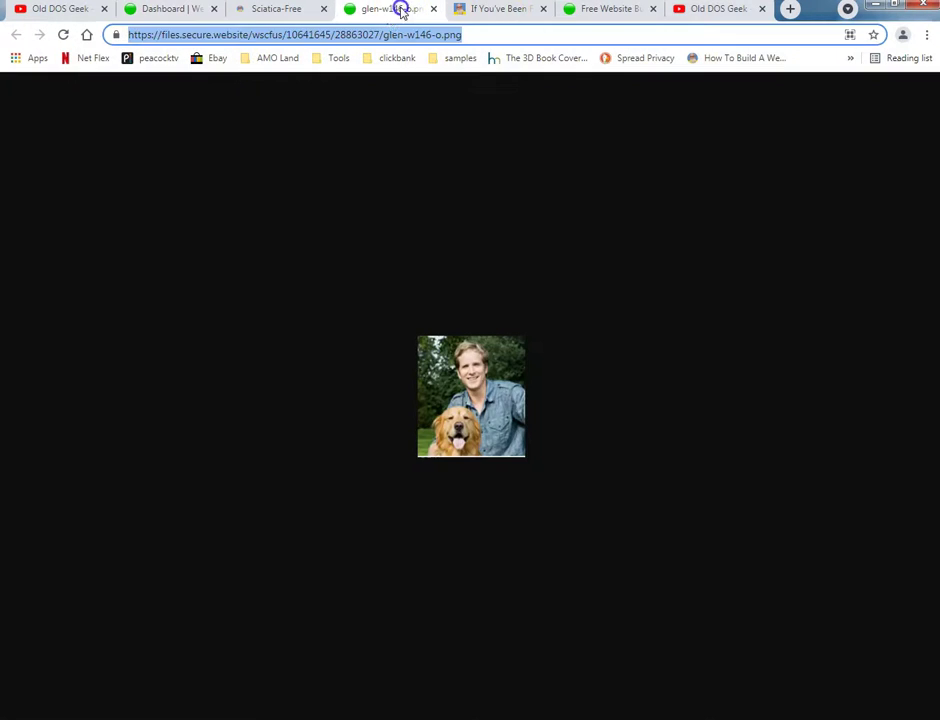
pyautogui.rightClick(304, 35)
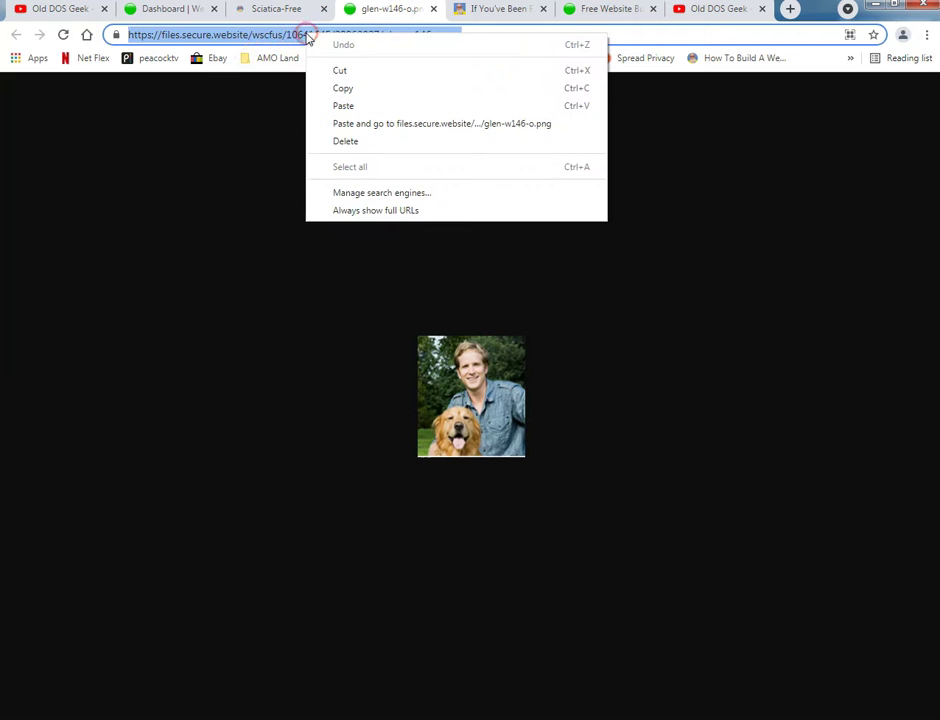
pyautogui.click(427, 350)
pyautogui.rightClick(430, 367)
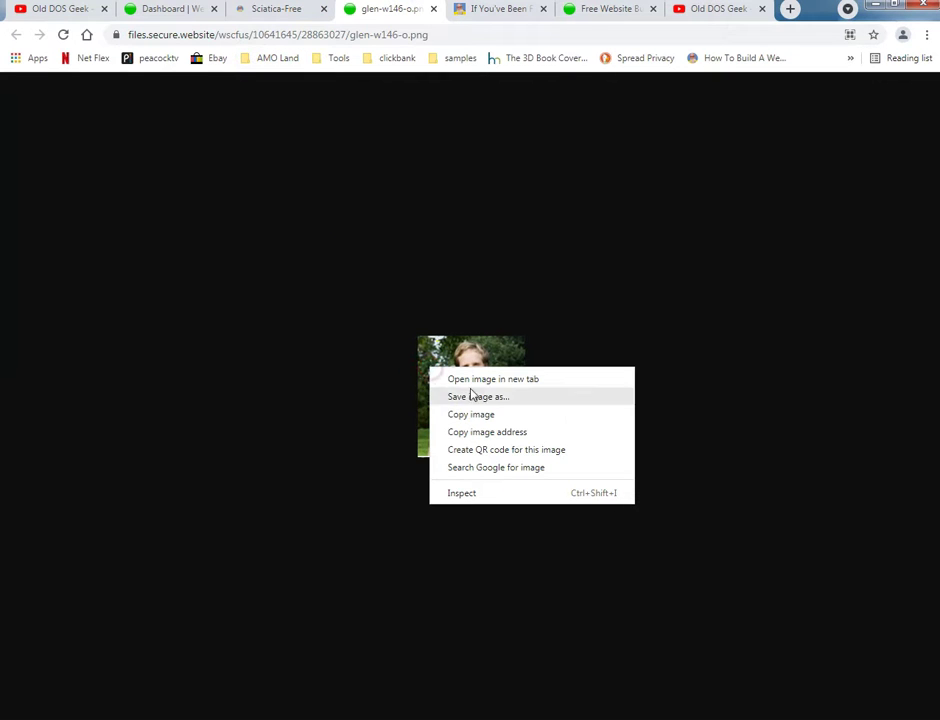
pyautogui.click(537, 400)
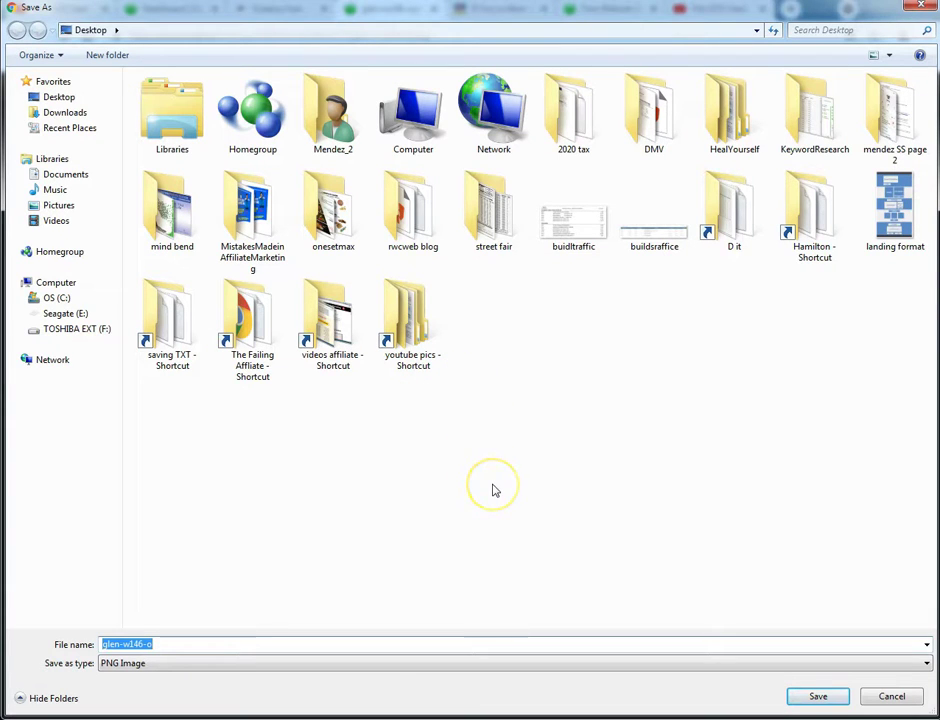
pyautogui.click(435, 343)
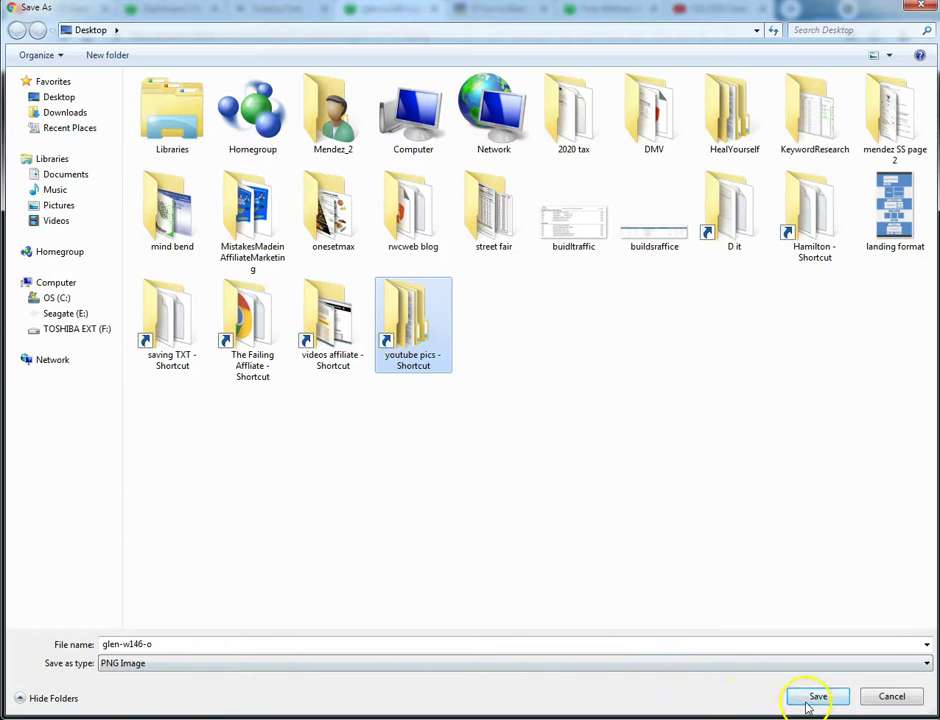
pyautogui.click(810, 700)
pyautogui.click(55, 81)
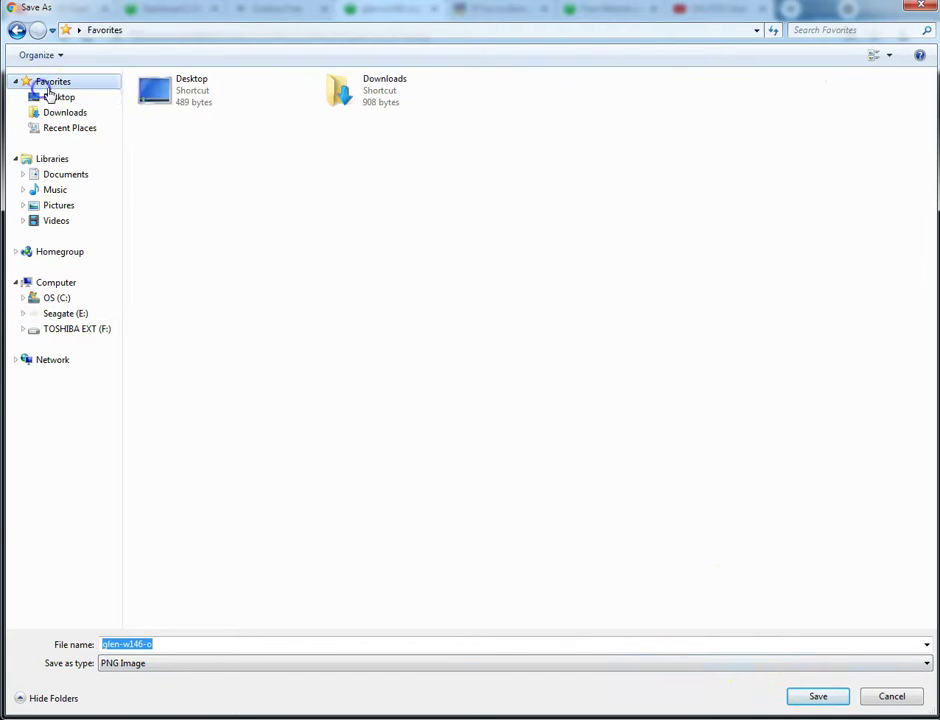
pyautogui.click(814, 696)
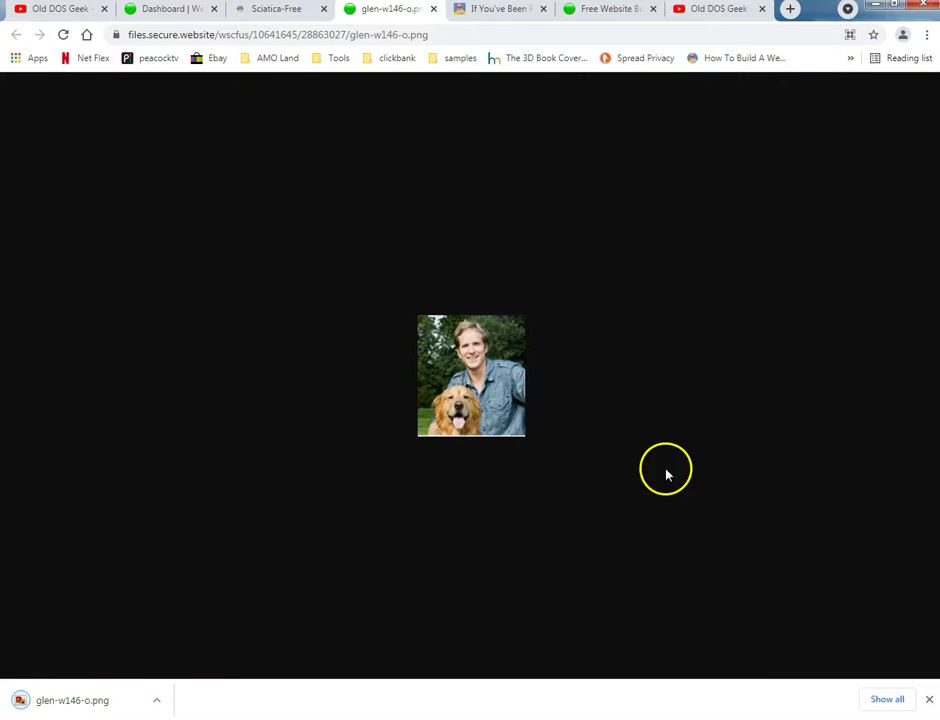
# Choose glen-w146-o from the Desktop as the Fav & App Icons upload
pyautogui.click(172, 9)
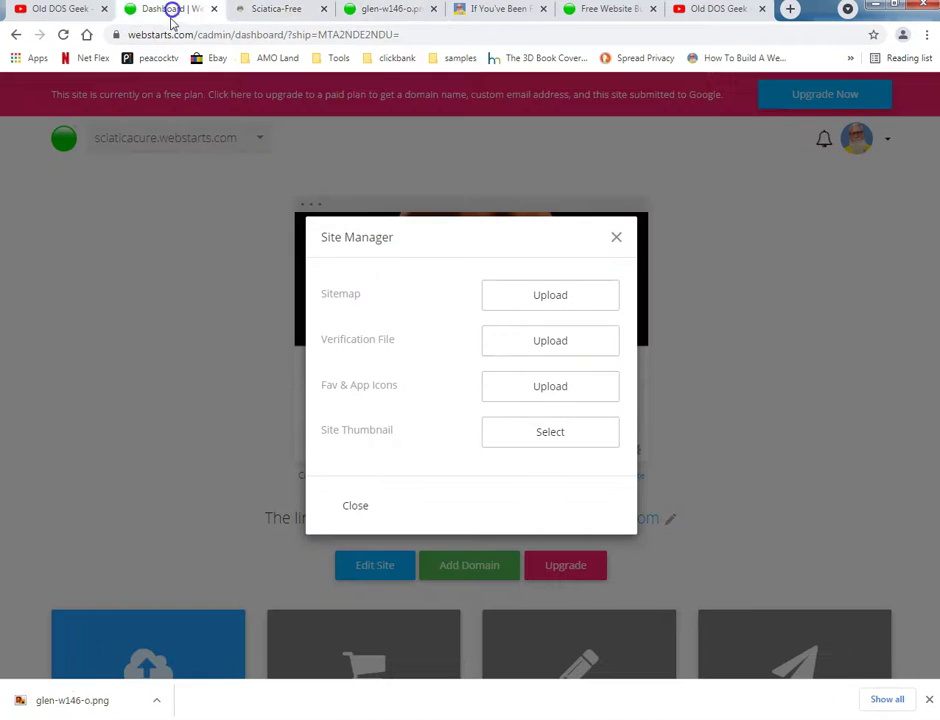
pyautogui.click(535, 397)
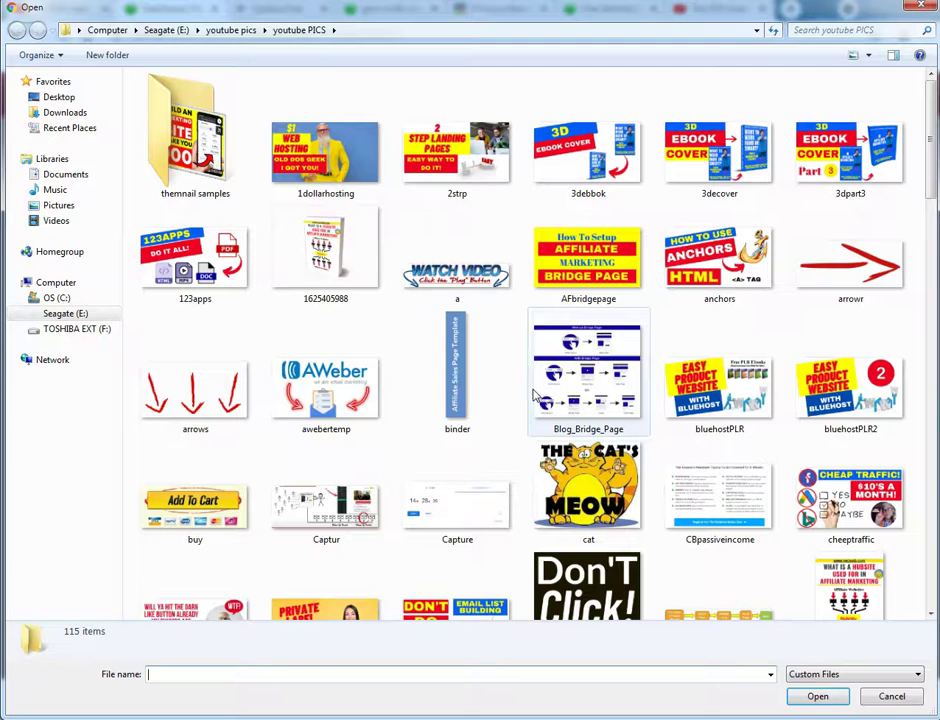
pyautogui.click(58, 97)
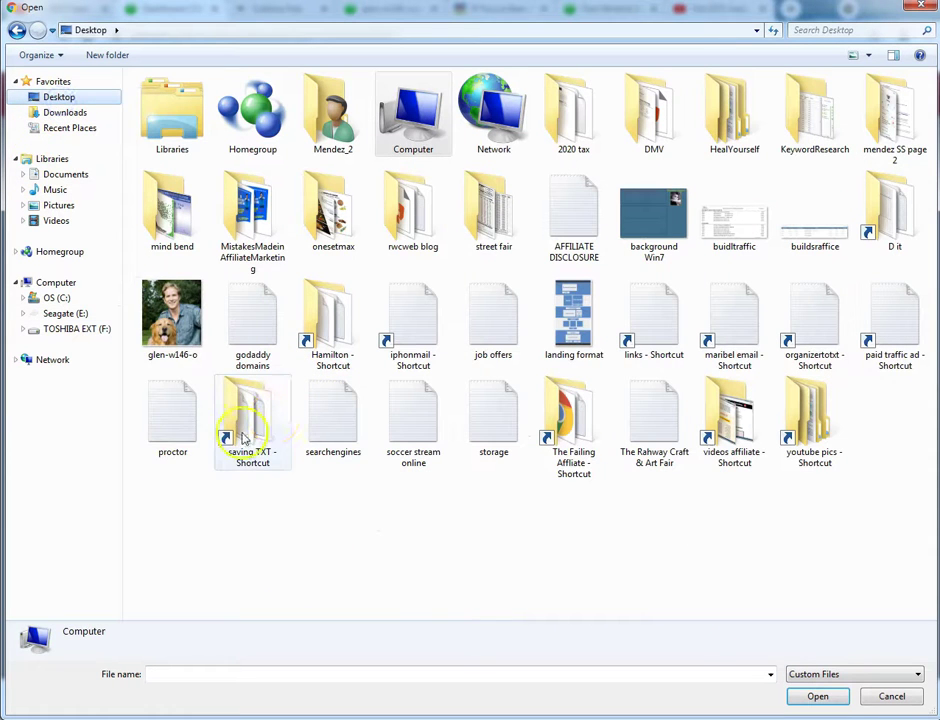
pyautogui.click(172, 300)
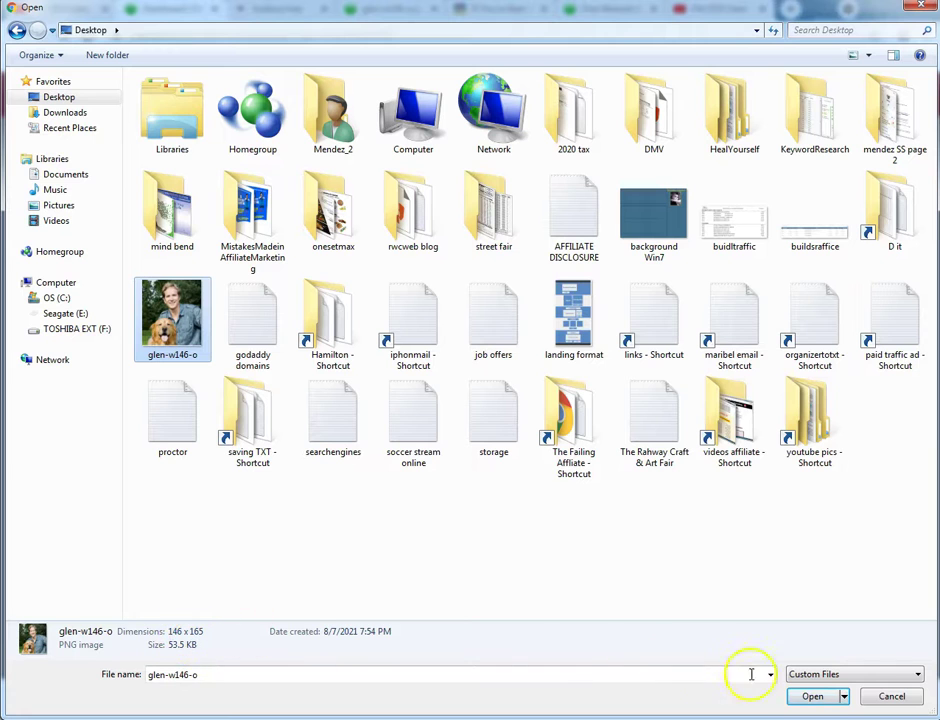
pyautogui.click(800, 695)
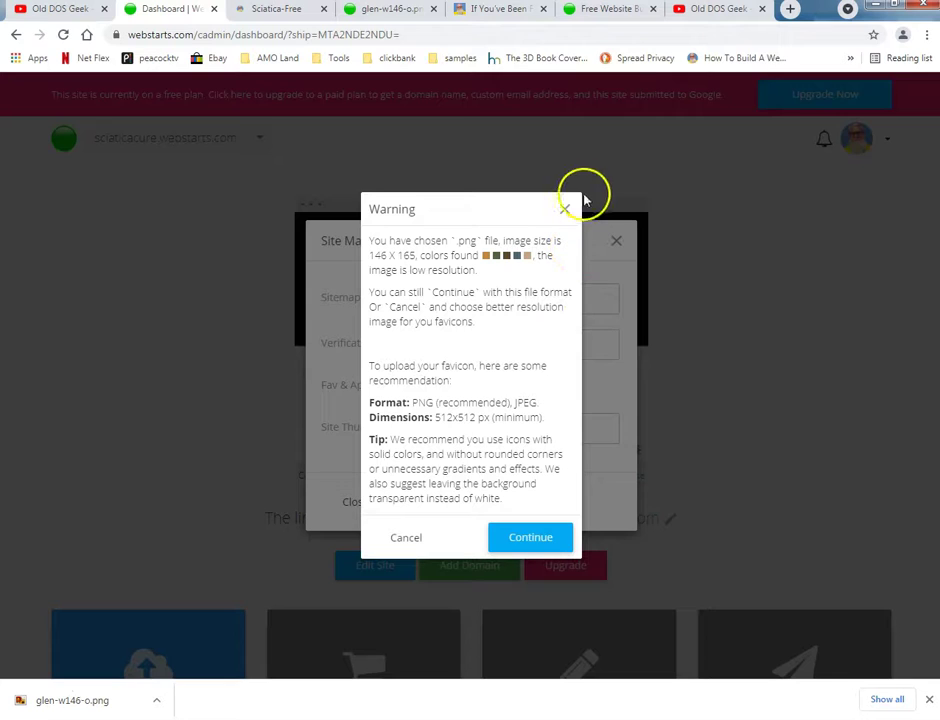
# Inspect the enlarged photo, accept the low-resolution warning, and reload the live site
pyautogui.click(390, 11)
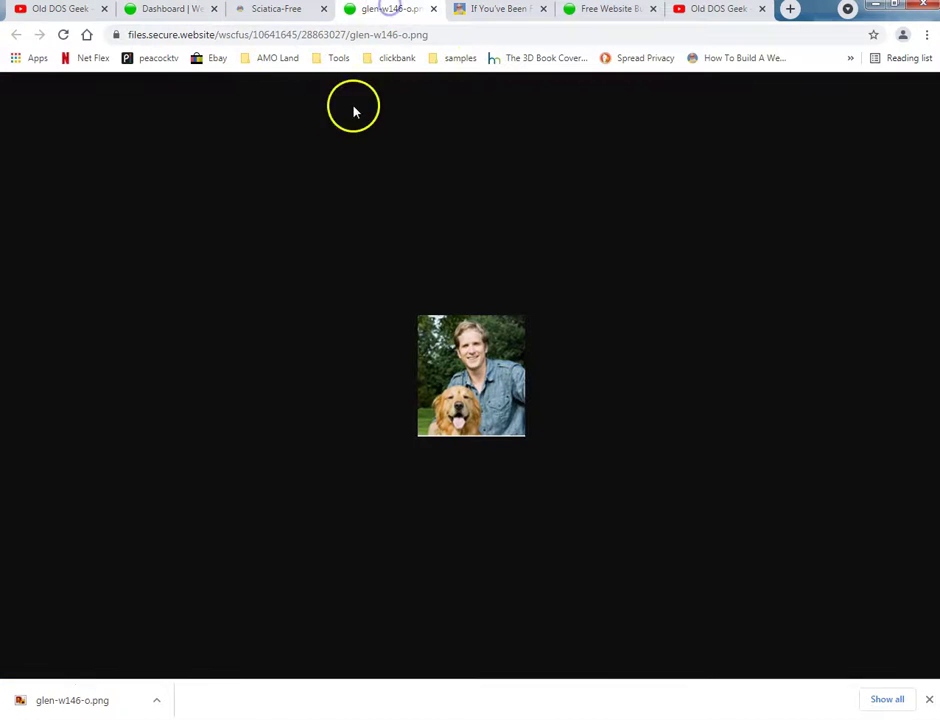
pyautogui.hotkey('ctrl', '+')
pyautogui.hotkey('ctrl', '+')
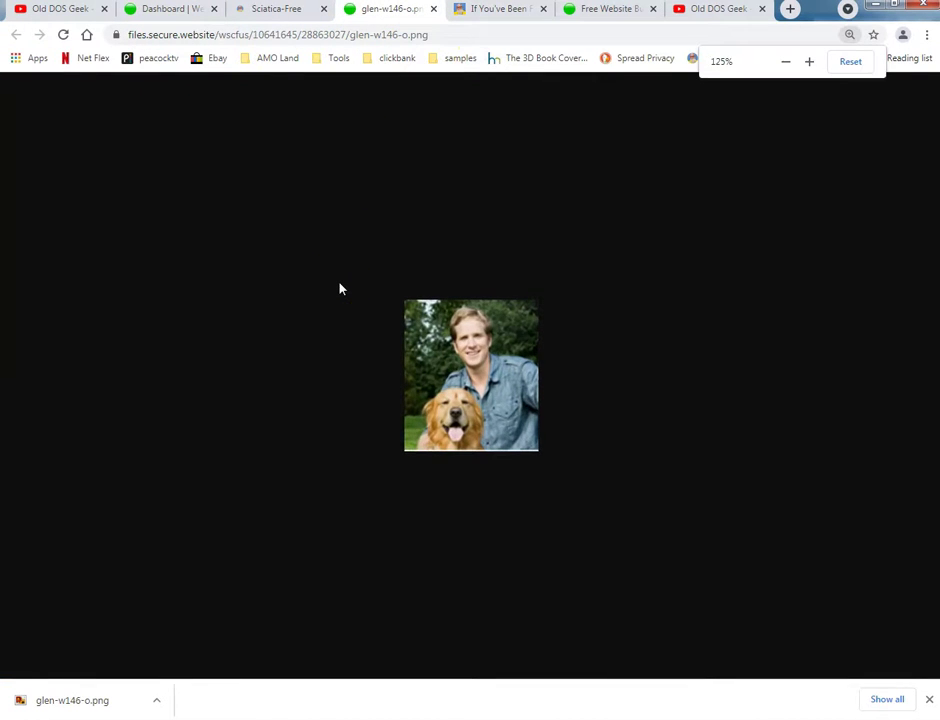
pyautogui.hotkey('ctrl', '+')
pyautogui.hotkey('ctrl', '+')
pyautogui.hotkey('ctrl', '+')
pyautogui.hotkey('ctrl', '+')
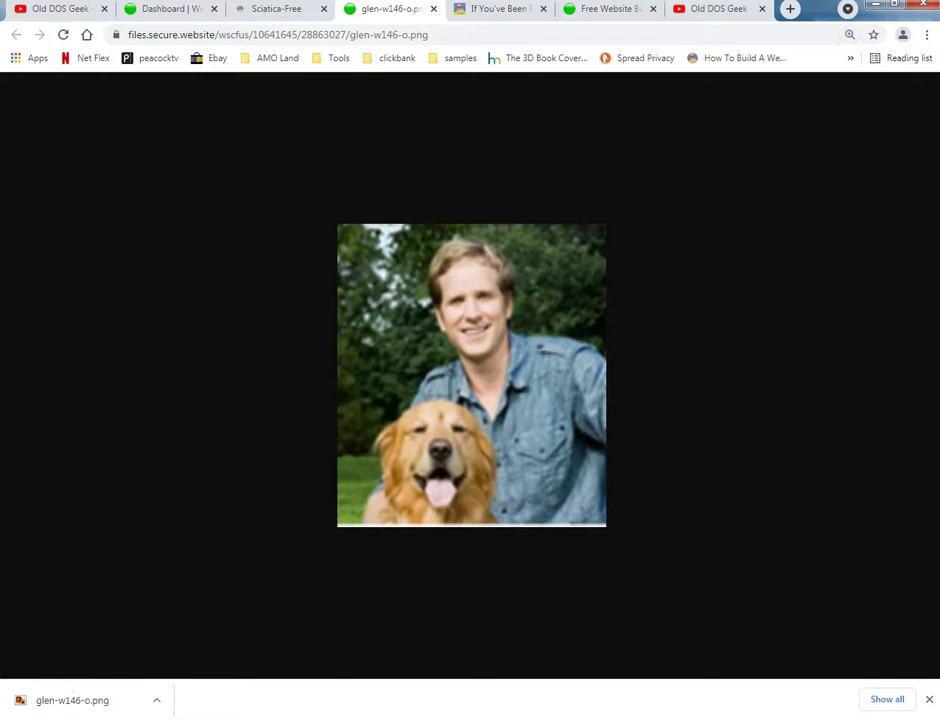
pyautogui.click(278, 9)
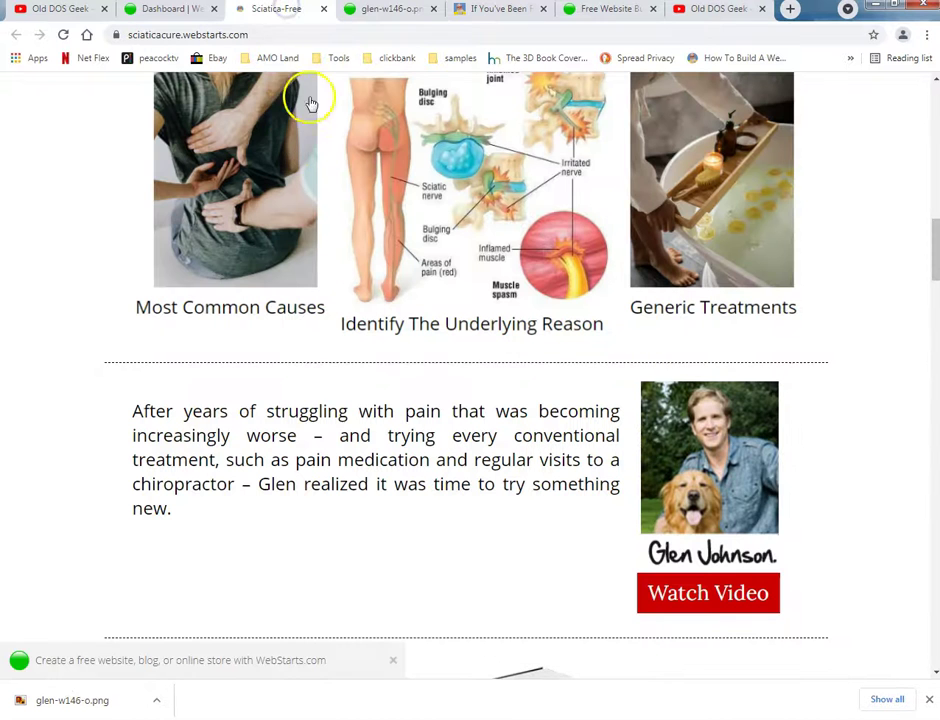
pyautogui.click(390, 12)
pyautogui.click(163, 9)
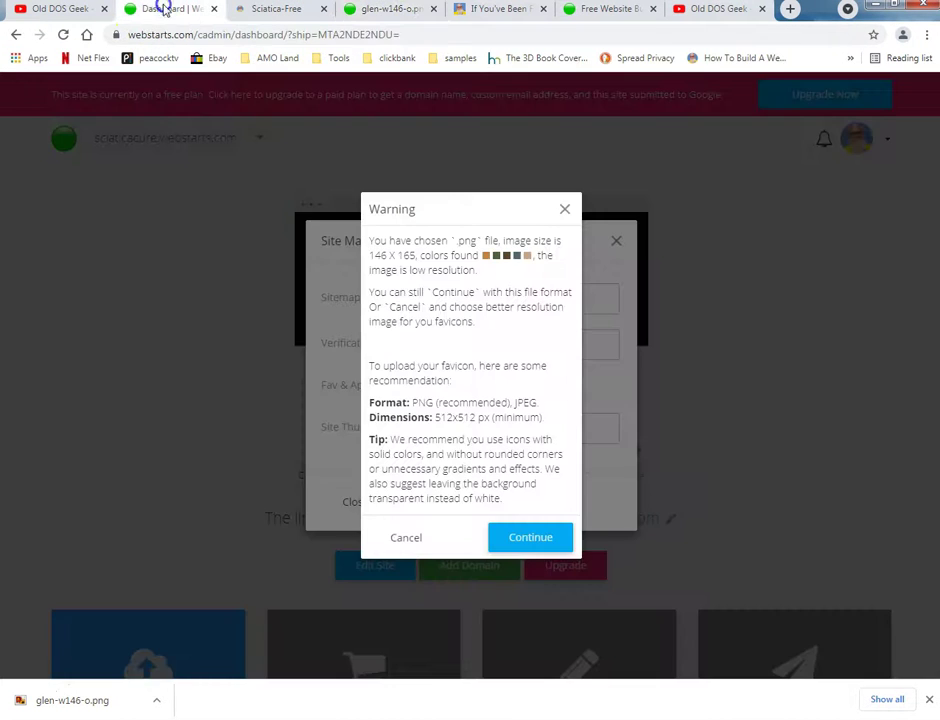
pyautogui.click(516, 536)
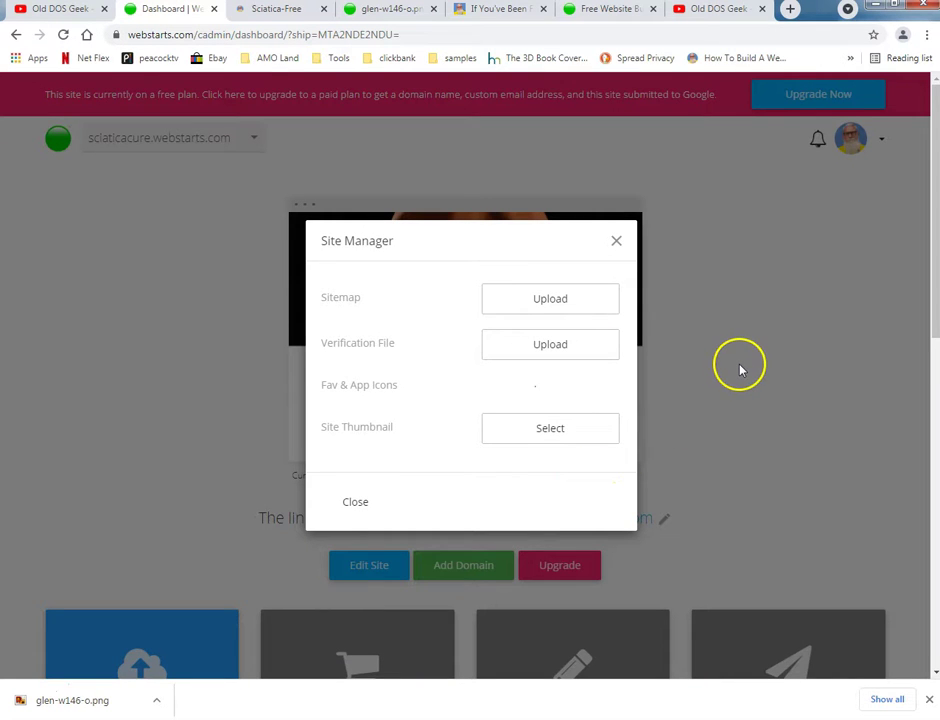
pyautogui.click(278, 12)
pyautogui.click(62, 35)
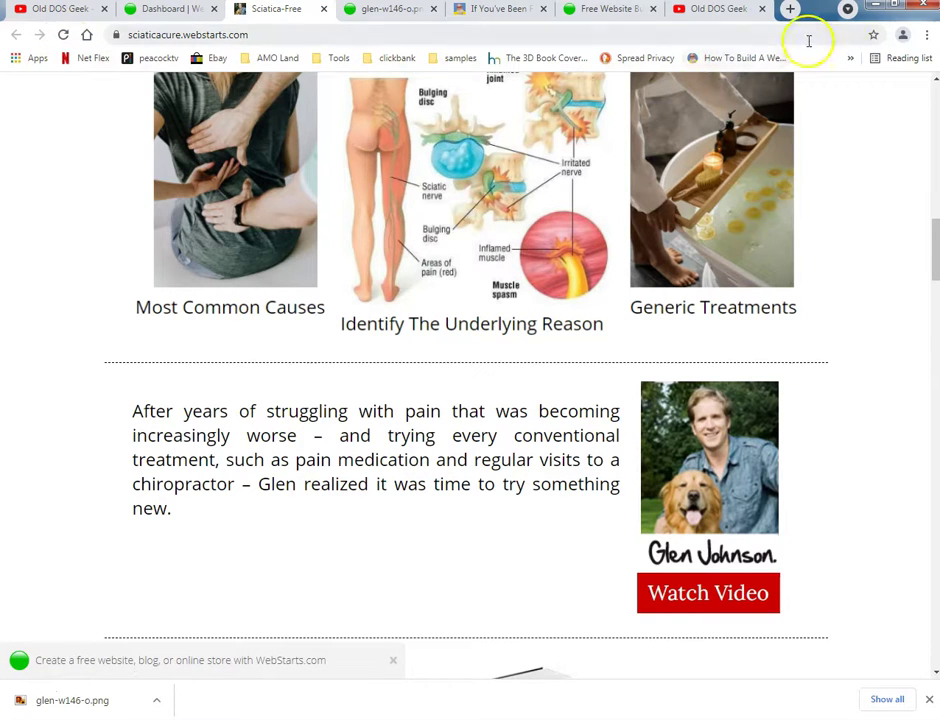
# Bookmark the Sciatica-Free page and confirm it appears in the hidden bookmarks list
pyautogui.click(872, 36)
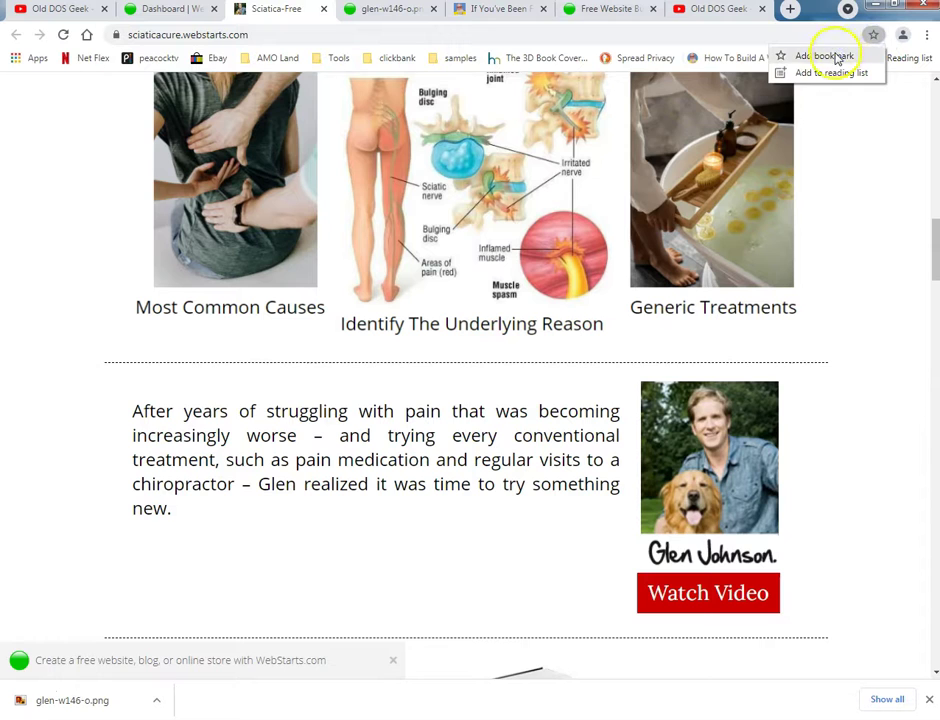
pyautogui.click(830, 56)
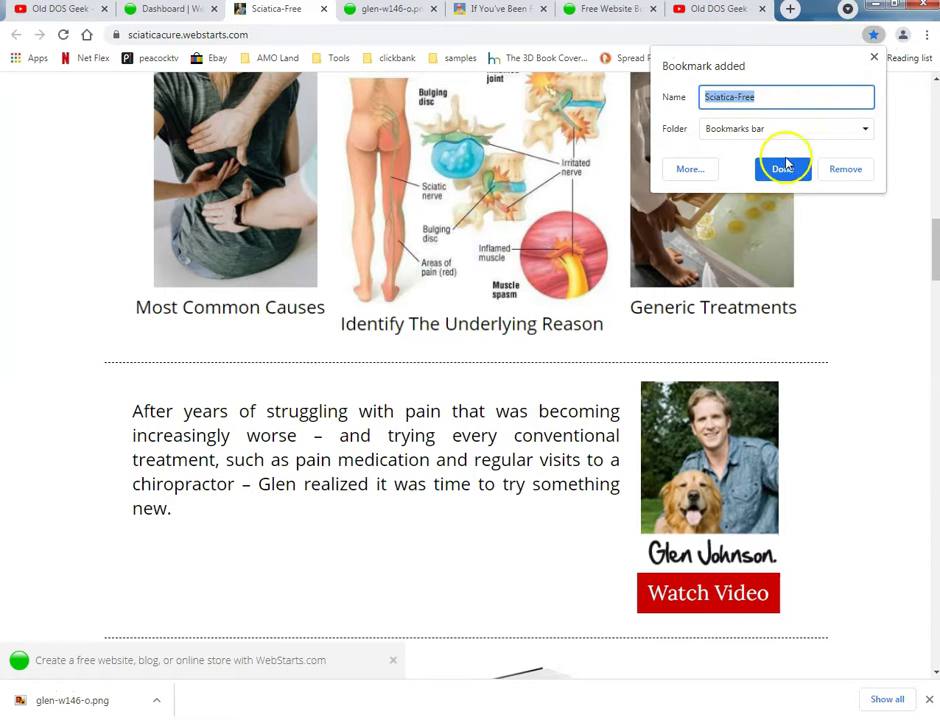
pyautogui.click(782, 168)
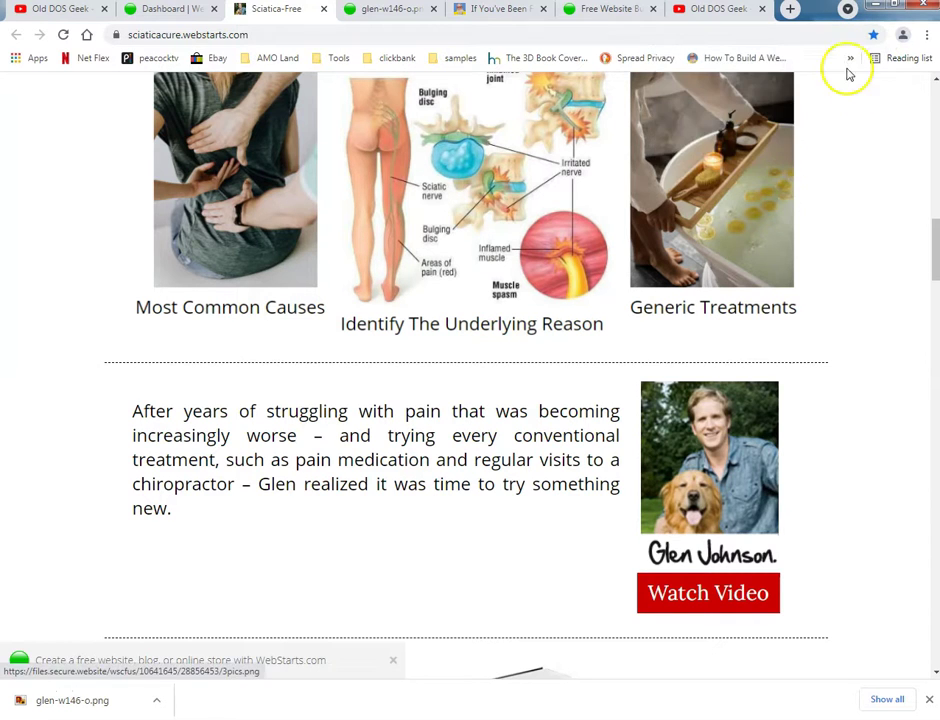
pyautogui.click(850, 58)
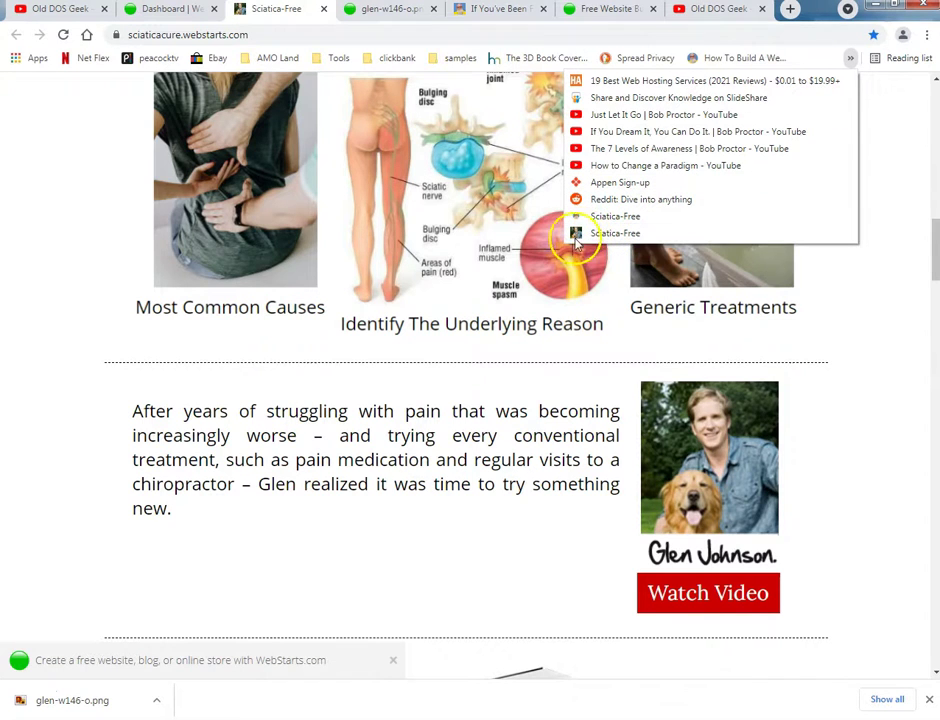
pyautogui.click(82, 365)
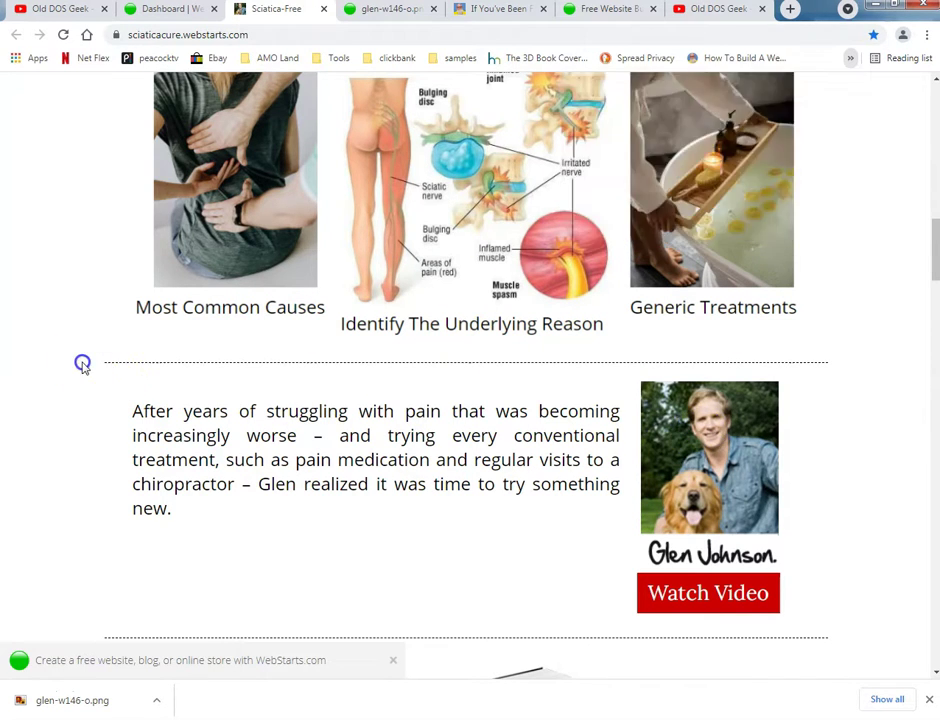
# Show the glen-w146-o.png photo tab and adjust its zoom level with Ctrl+minus and Ctrl+plus
pyautogui.click(387, 12)
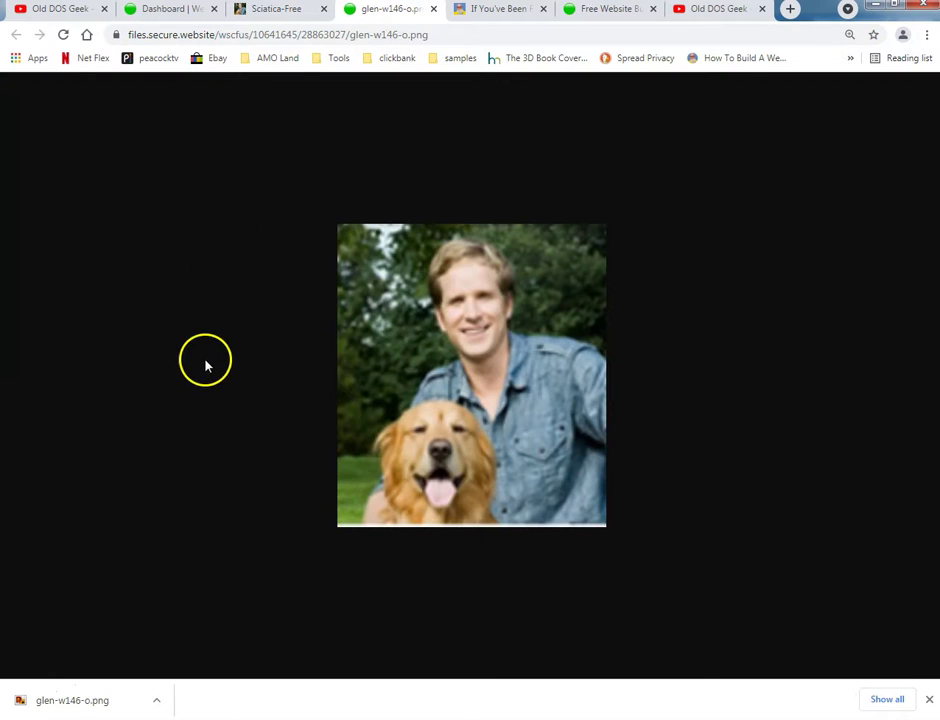
pyautogui.hotkey('ctrl', '-')
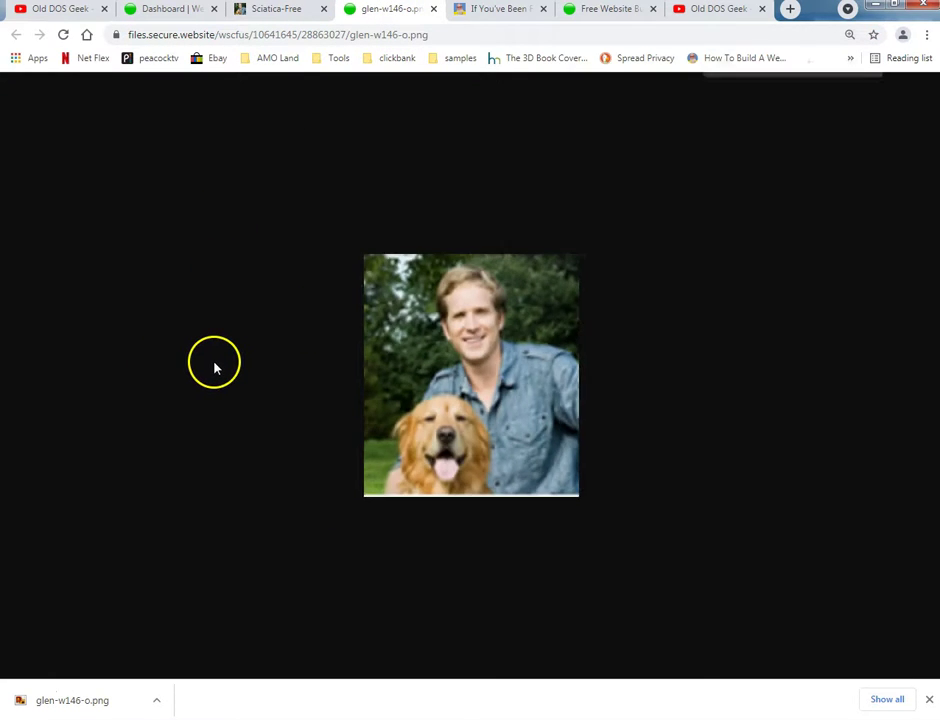
pyautogui.hotkey('ctrl', '-')
pyautogui.hotkey('ctrl', '-')
pyautogui.hotkey('ctrl', '-')
pyautogui.hotkey('ctrl', '+')
pyautogui.hotkey('ctrl', '+')
pyautogui.hotkey('ctrl', '+')
pyautogui.hotkey('ctrl', '+')
pyautogui.hotkey('ctrl', '+')
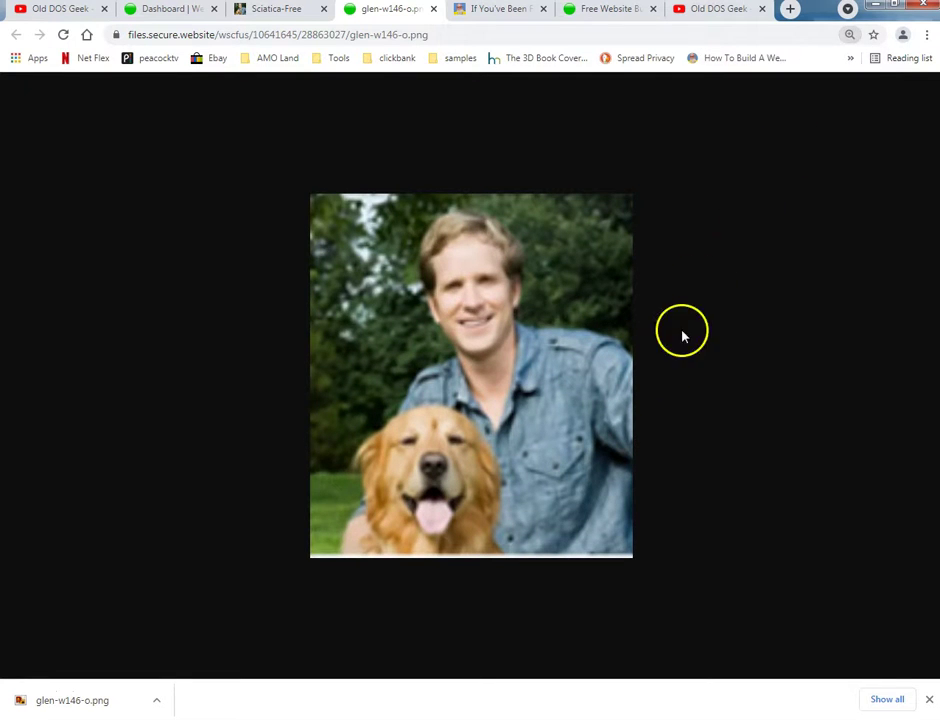
pyautogui.hotkey('ctrl', '-')
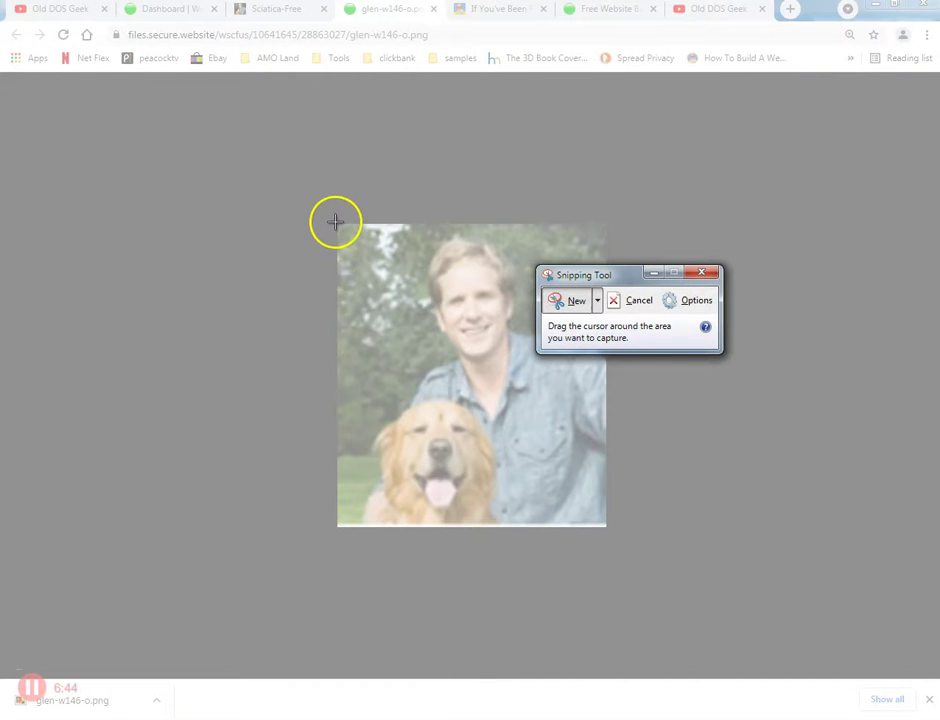
# Snip the man-and-dog photo and save it over glen-w146-o.png on the Desktop
pyautogui.moveTo(335, 222); pyautogui.dragTo(601, 522)
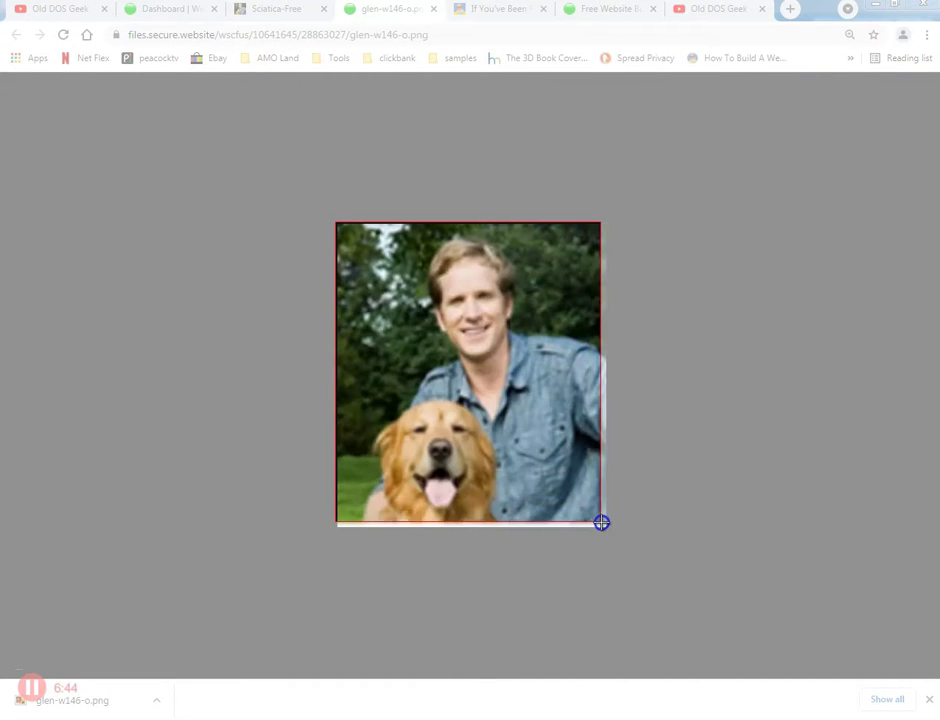
pyautogui.moveTo(604, 522); pyautogui.dragTo(607, 522)
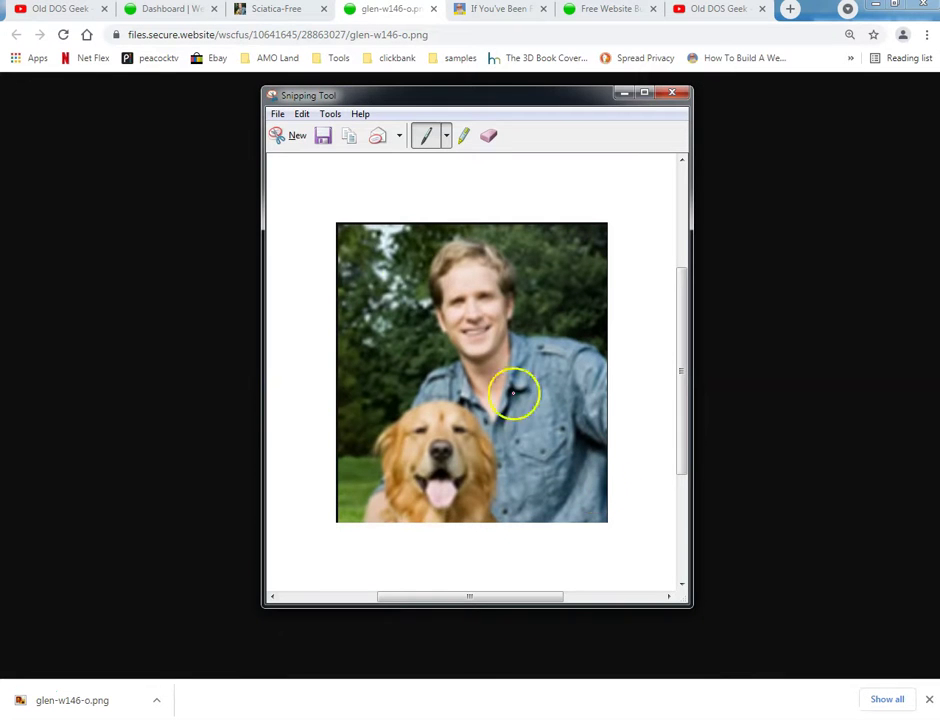
pyautogui.click(324, 138)
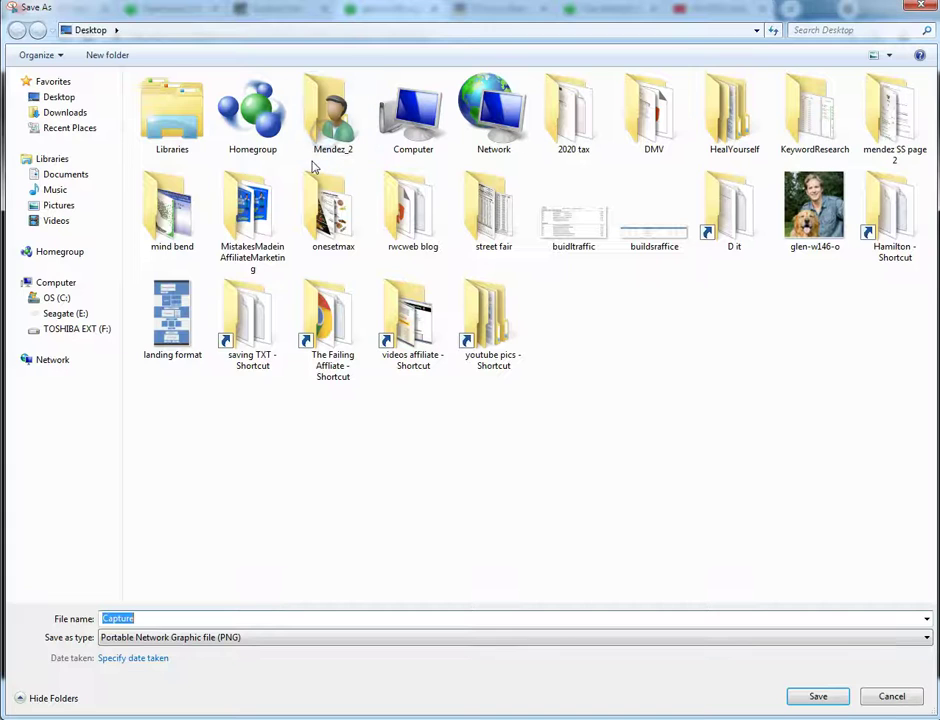
pyautogui.click(781, 252)
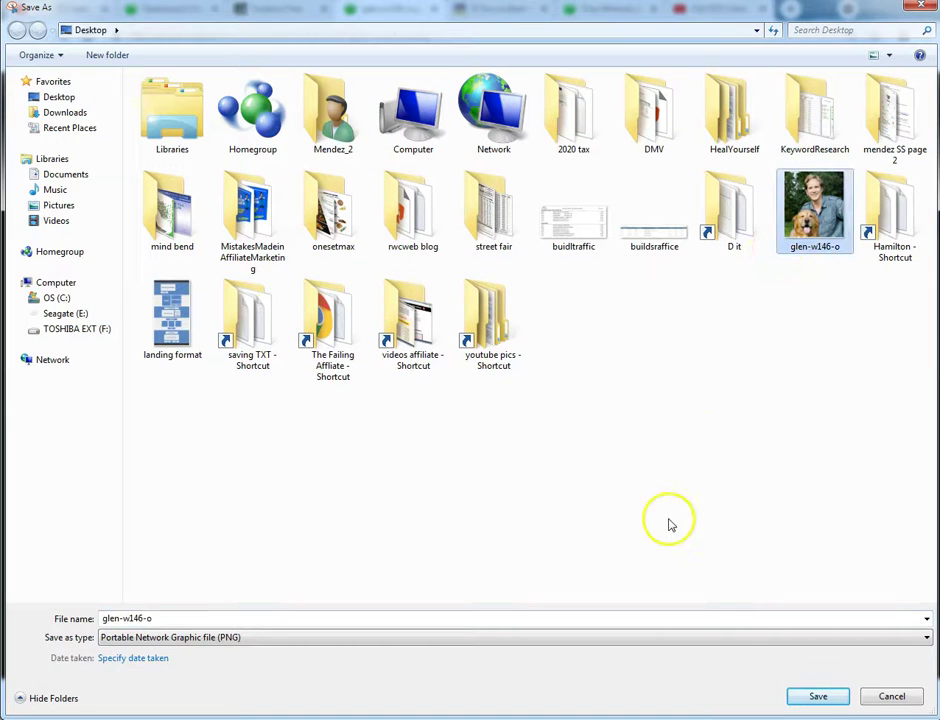
pyautogui.click(799, 695)
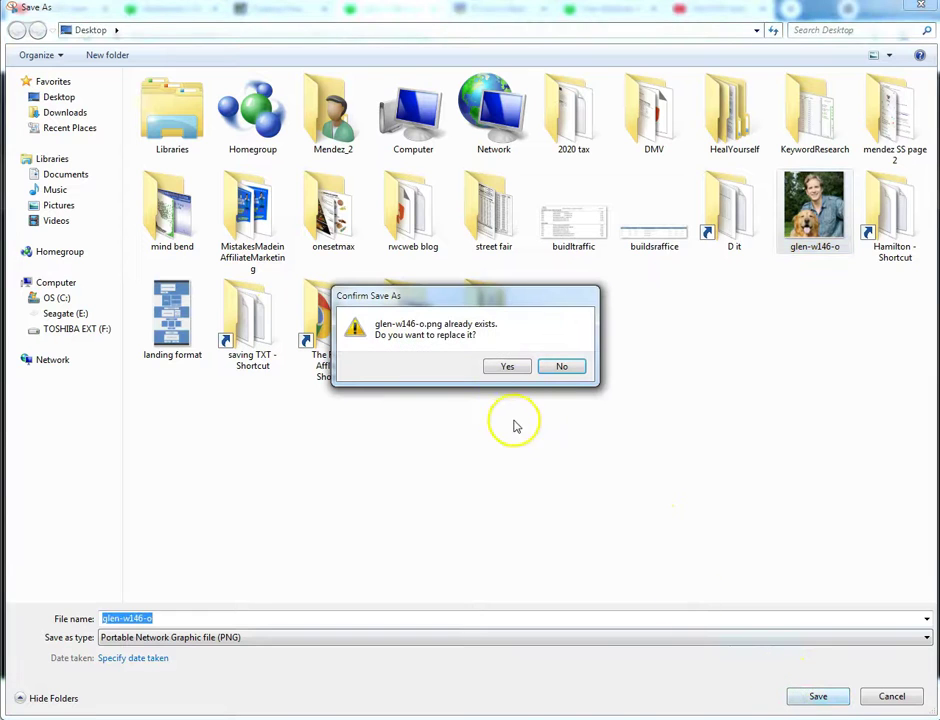
pyautogui.click(509, 367)
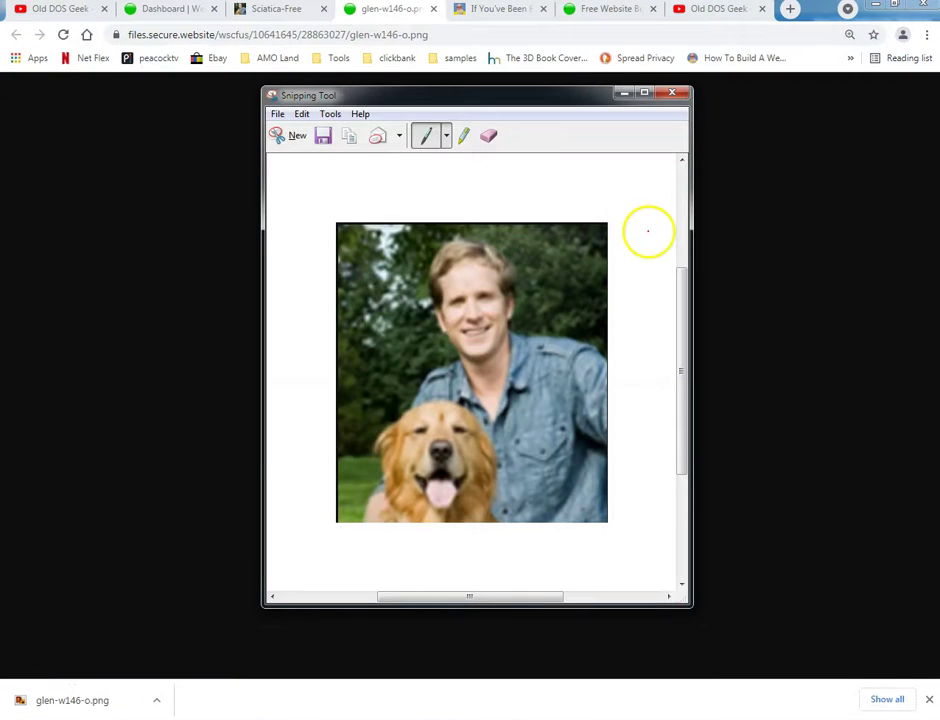
# Return to the Site Manager and upload glen-w146-o as the Fav & App Icons
pyautogui.click(255, 9)
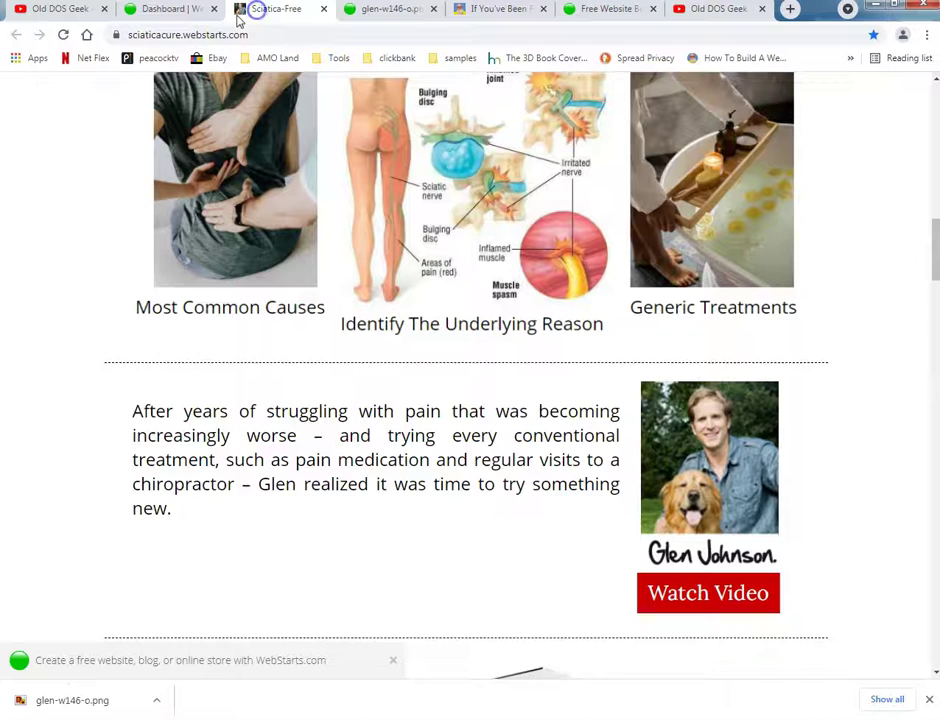
pyautogui.scroll(3, 141, 112)
pyautogui.click(180, 12)
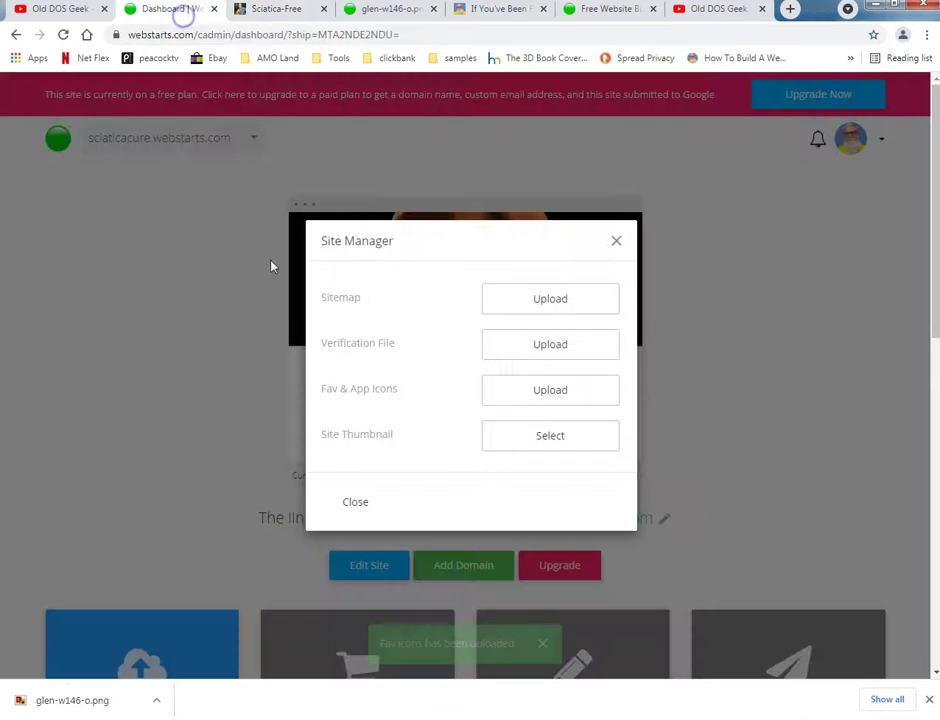
pyautogui.click(542, 390)
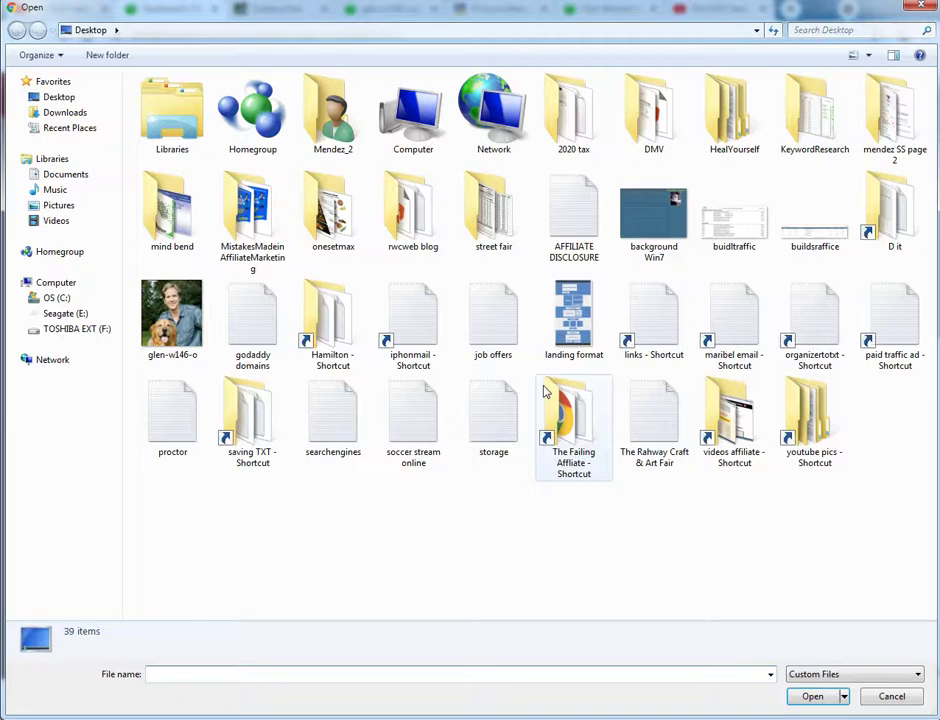
pyautogui.click(185, 315)
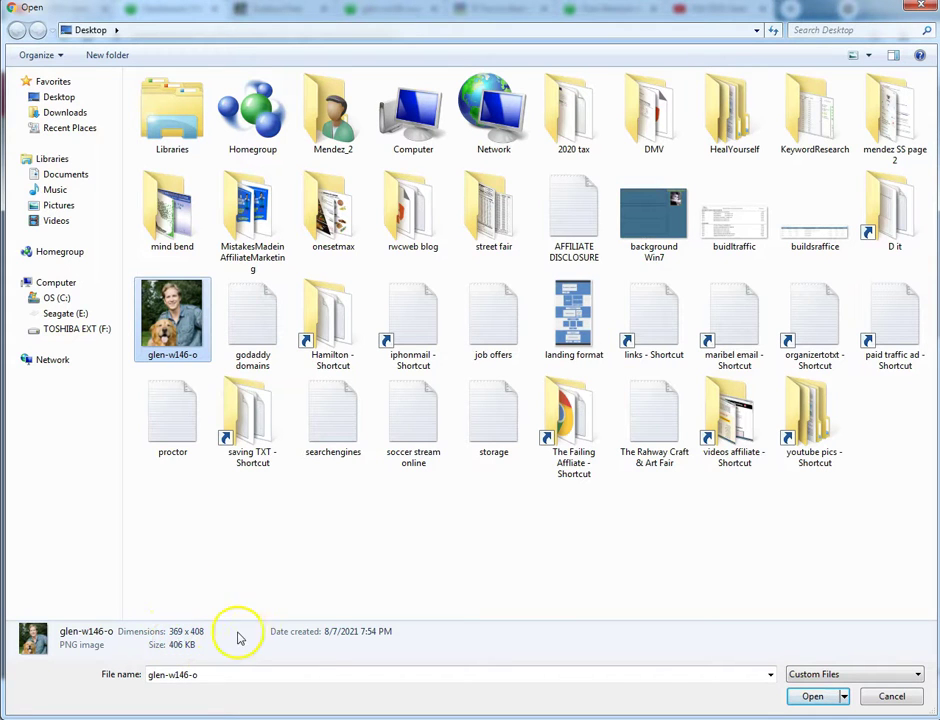
pyautogui.click(808, 698)
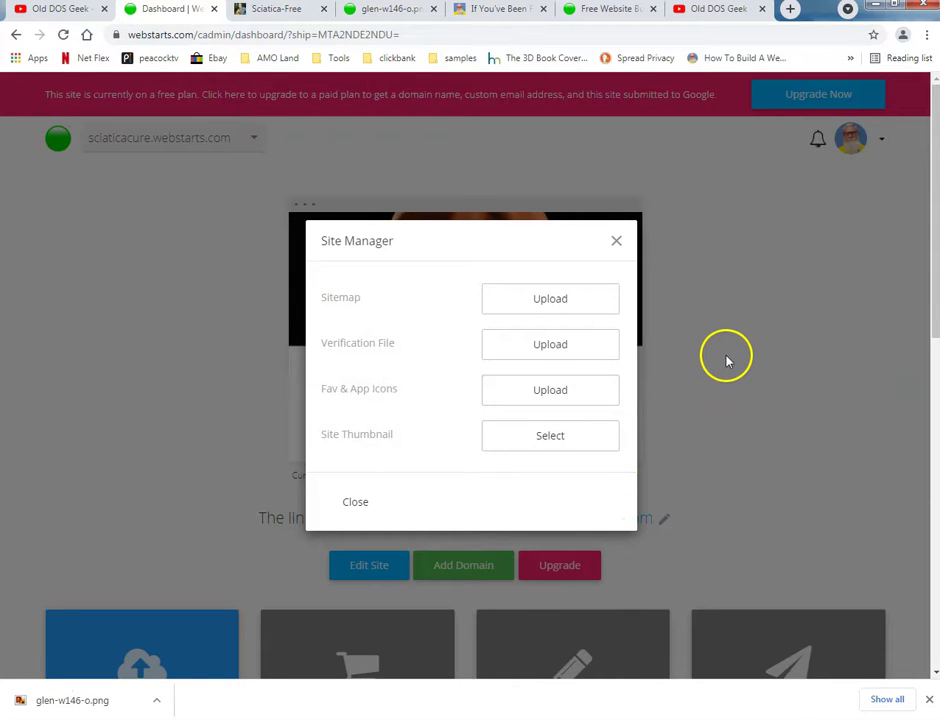
# Upload the recaptured glen-w146-o photo as the favicon and app icon again
pyautogui.click(549, 399)
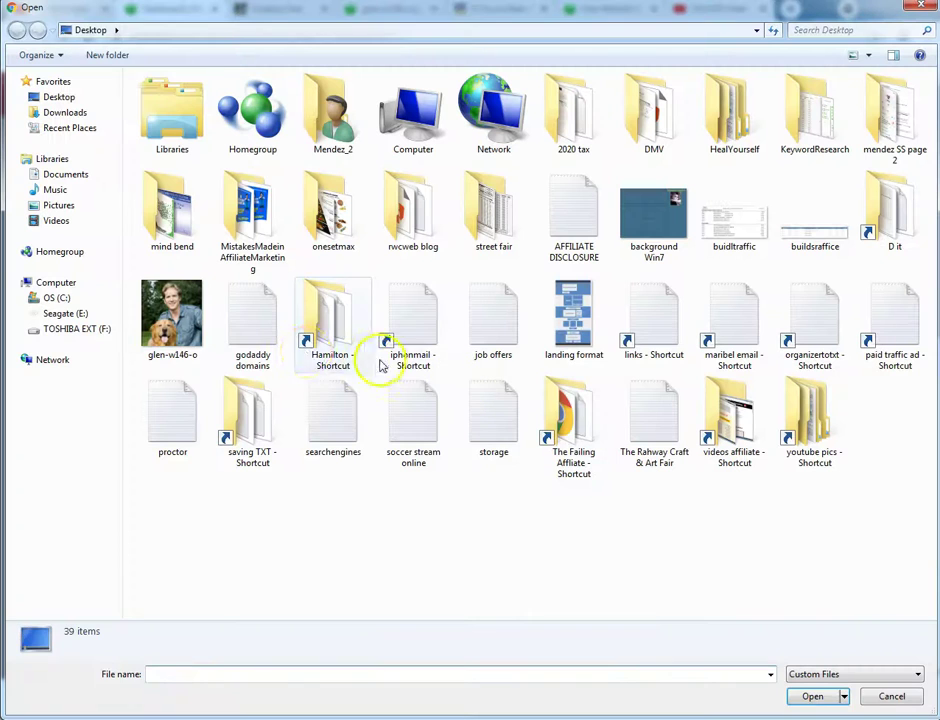
pyautogui.click(170, 335)
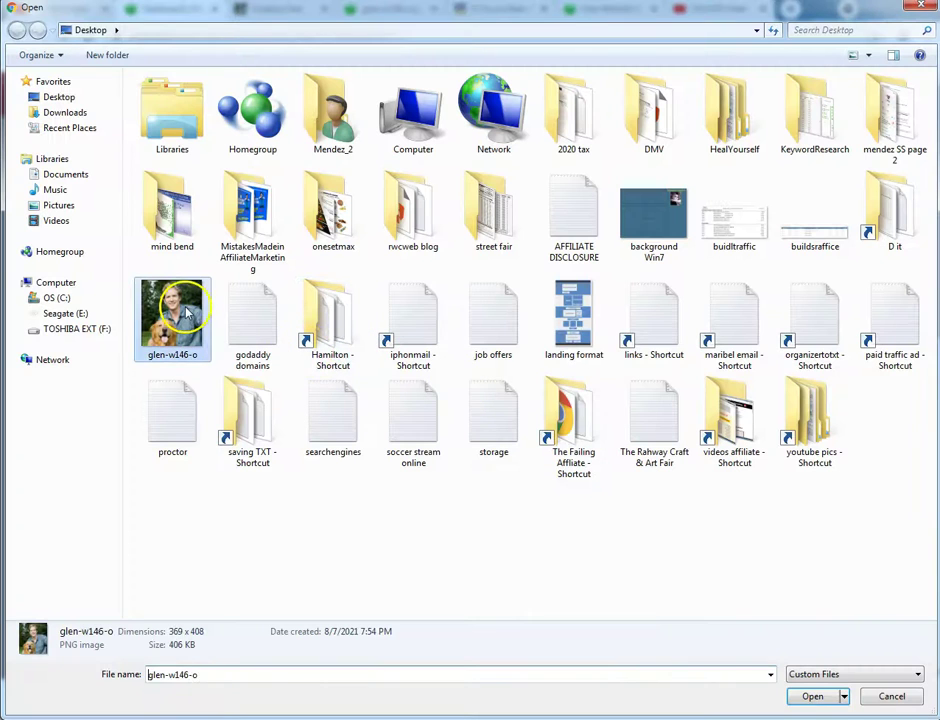
pyautogui.click(792, 700)
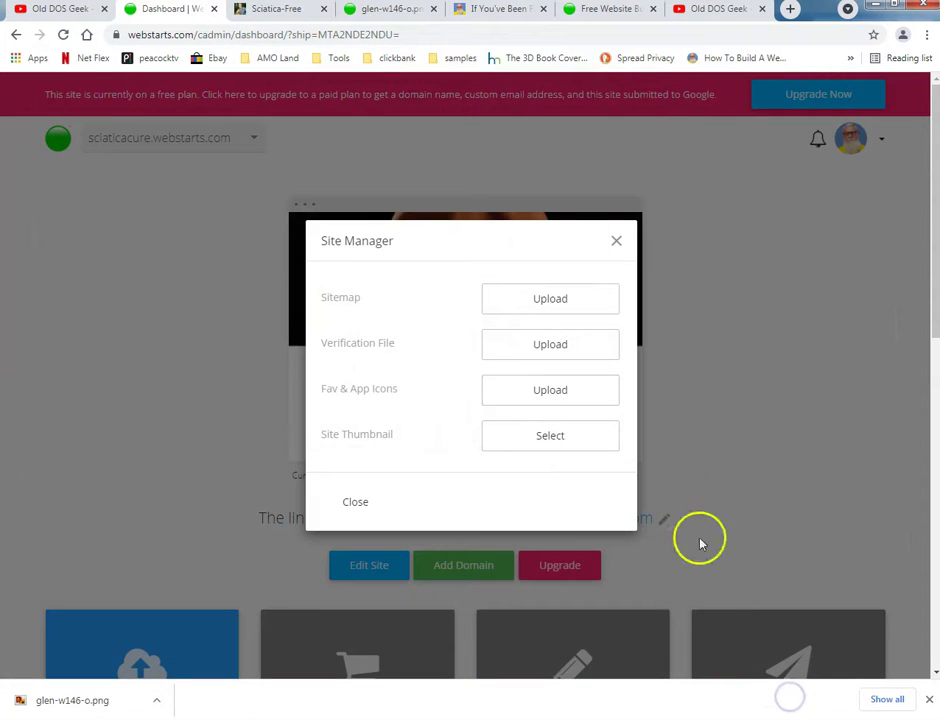
# Close the Site Manager and reload the live Sciatica-Free page to show the new favicon
pyautogui.click(733, 280)
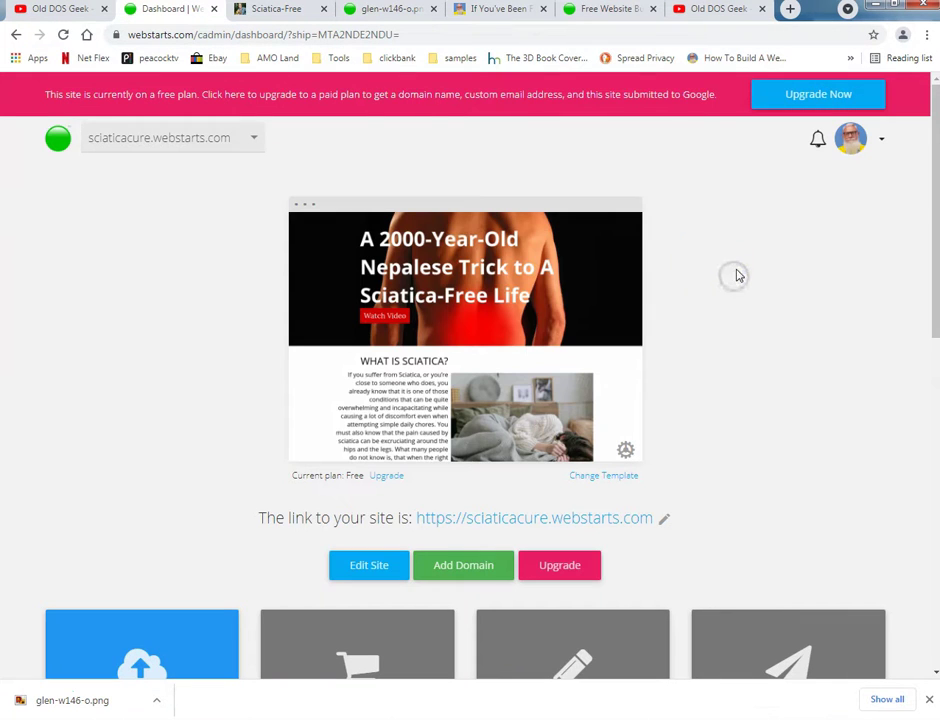
pyautogui.click(272, 16)
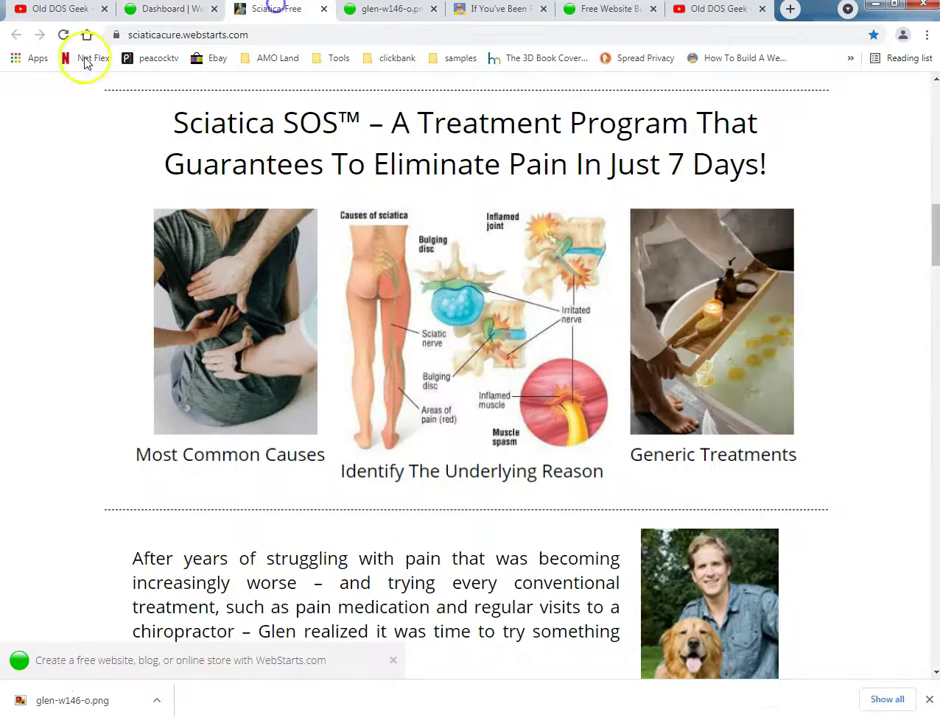
pyautogui.click(63, 35)
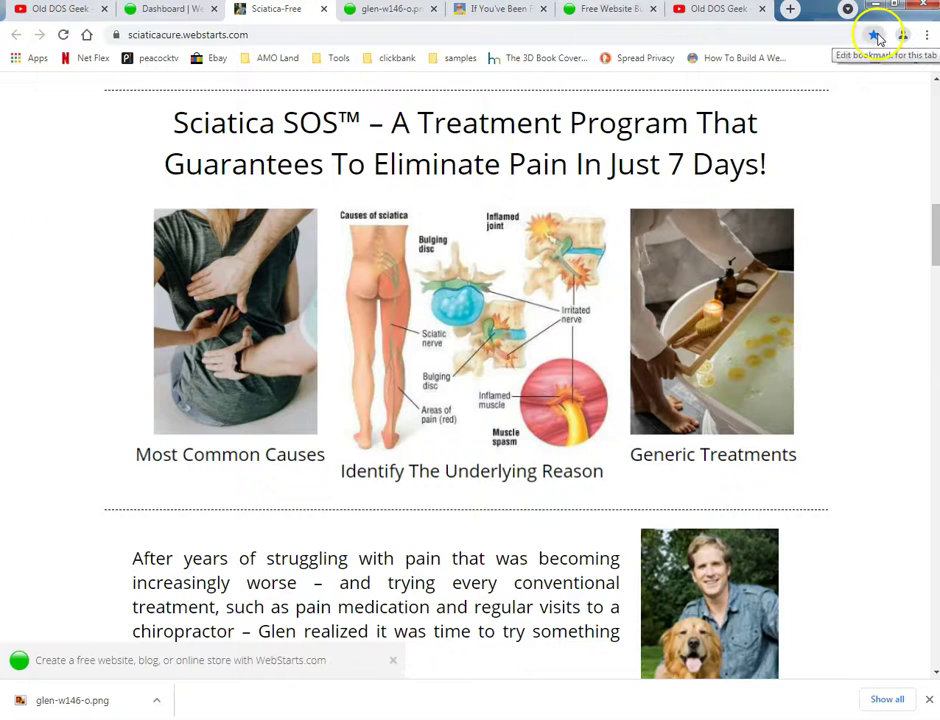
# Scroll around the top of the live sciaticacure.webstarts.com page
pyautogui.scroll(4, 65, 197)
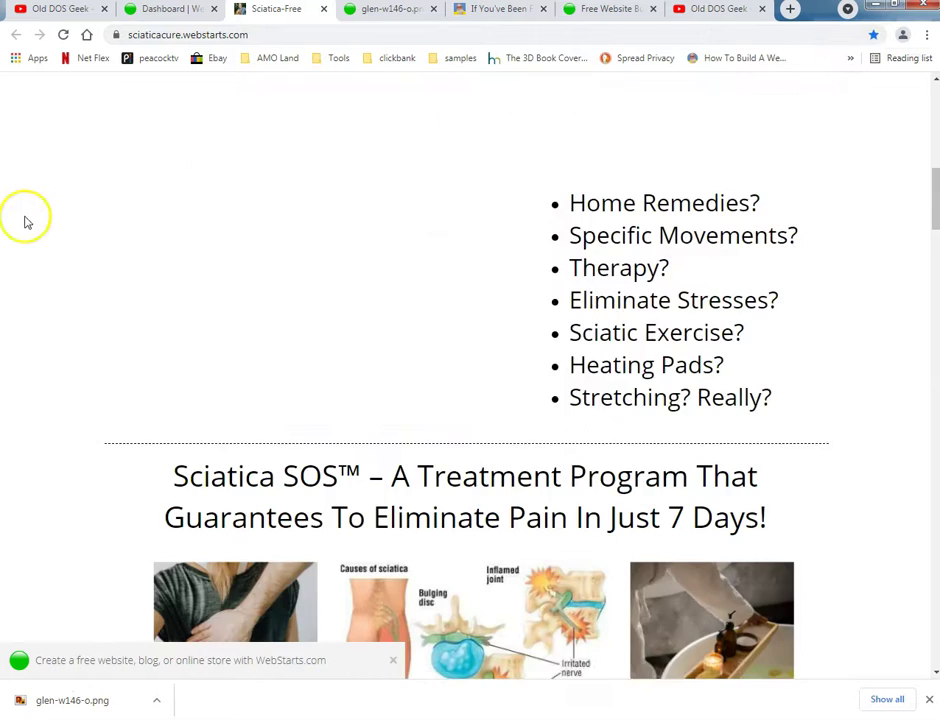
pyautogui.scroll(4, 23, 218)
pyautogui.scroll(4, 67, 233)
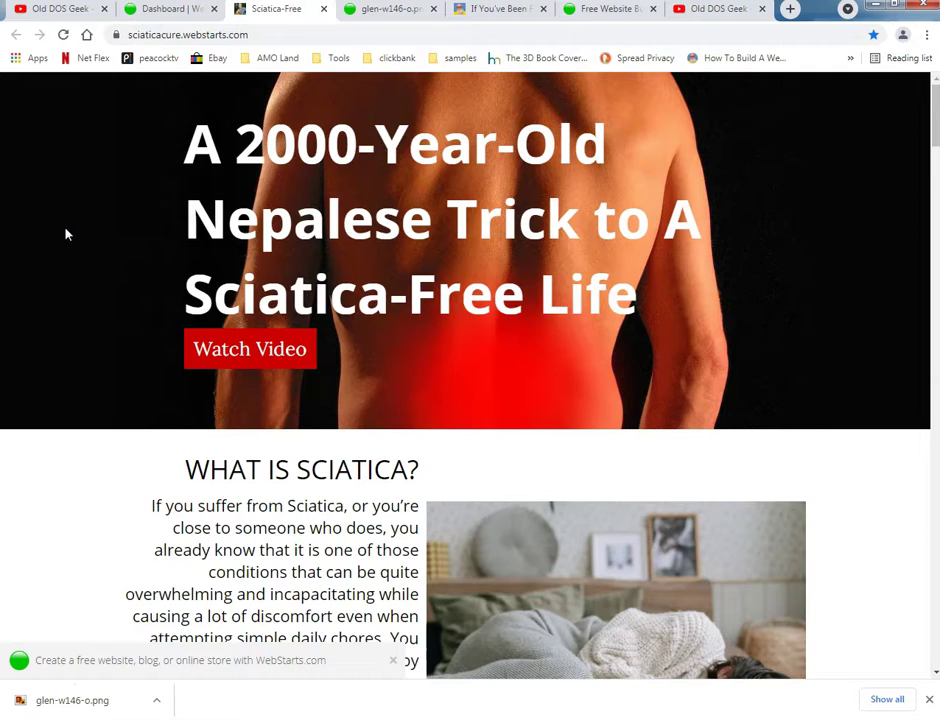
pyautogui.scroll(-3, 60, 240)
pyautogui.scroll(-3, 48, 260)
pyautogui.scroll(3, 50, 256)
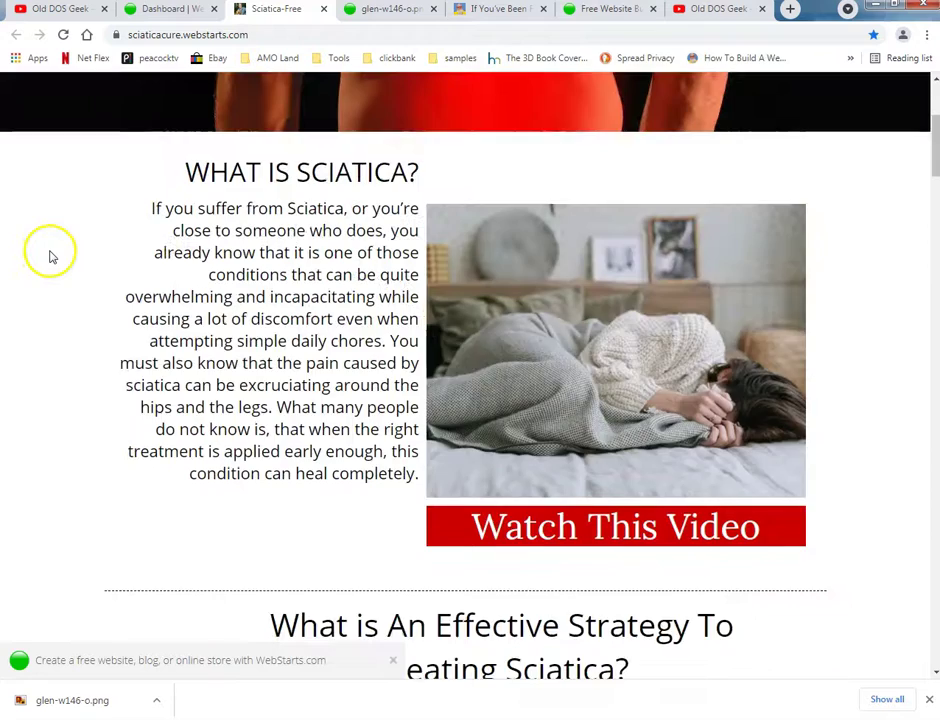
pyautogui.scroll(-3, 50, 256)
pyautogui.scroll(1, 50, 256)
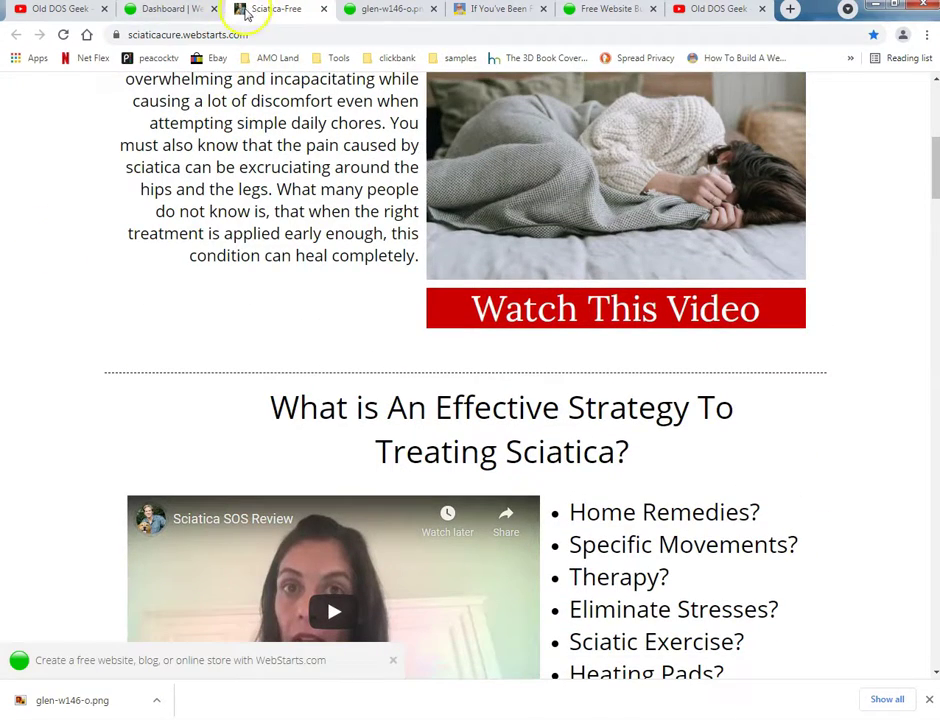
pyautogui.scroll(-3, 10, 300)
pyautogui.scroll(-3, 8, 352)
pyautogui.scroll(-3, 8, 371)
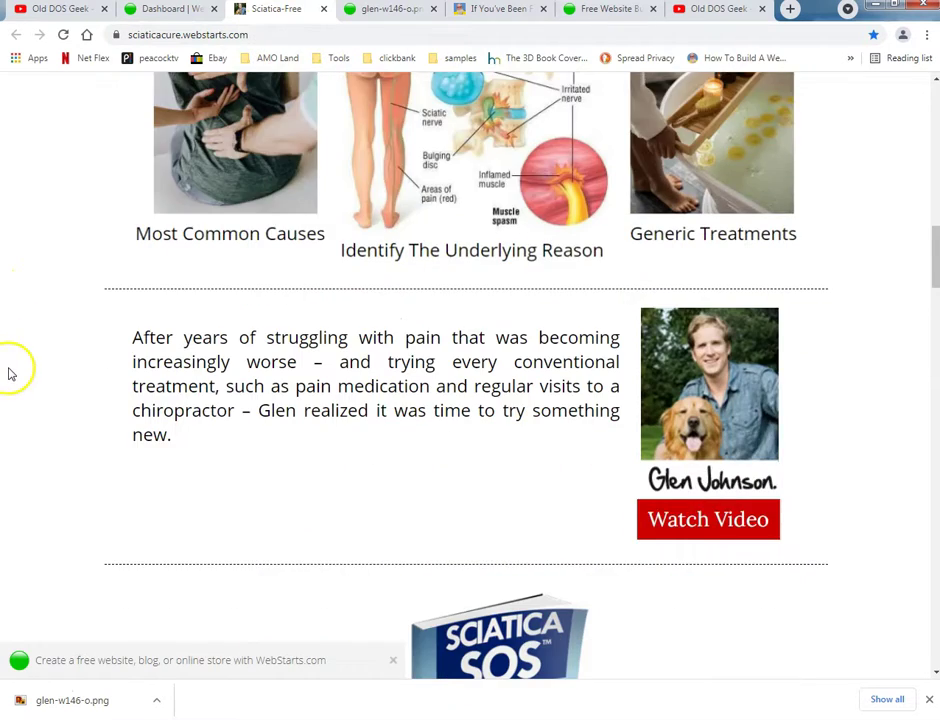
pyautogui.scroll(-2, 10, 373)
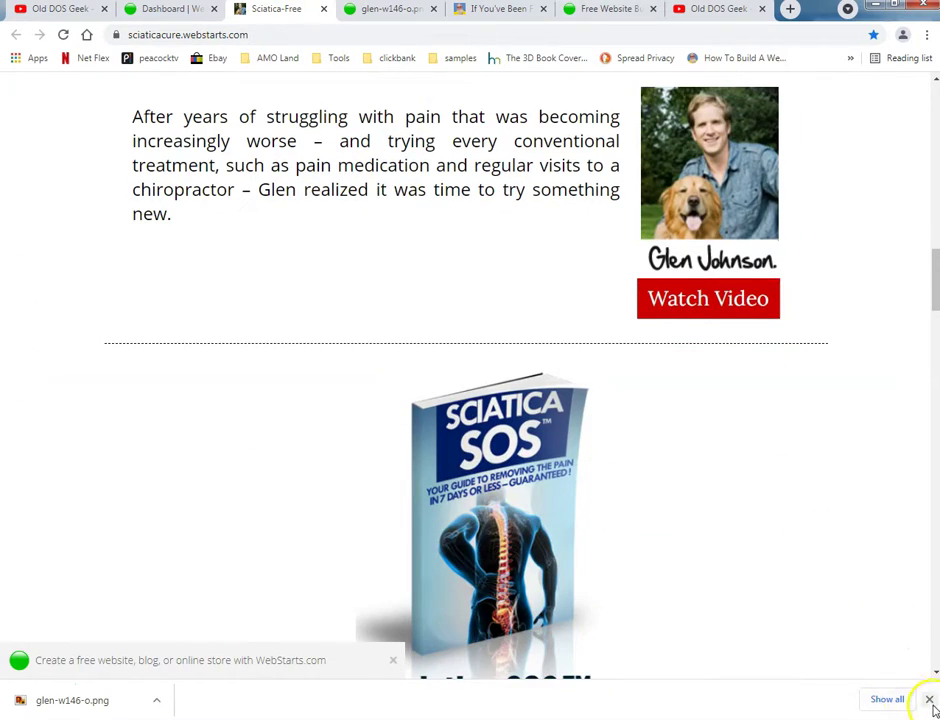
# Dismiss the finished-download notice and scroll the live site down to the footer
pyautogui.click(930, 703)
pyautogui.scroll(1, 848, 584)
pyautogui.scroll(-4, 852, 560)
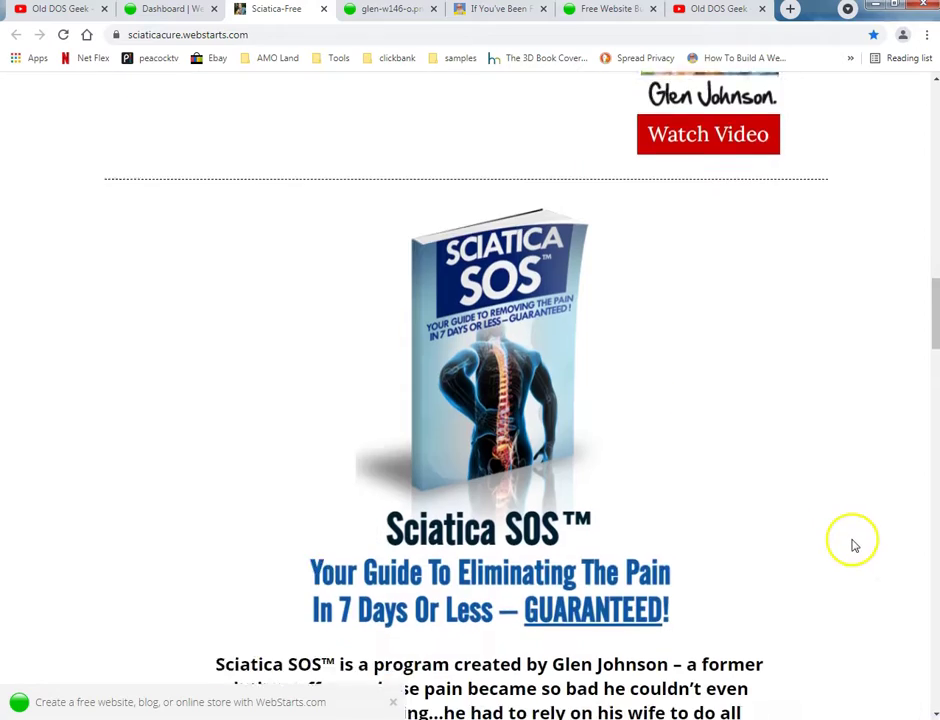
pyautogui.scroll(-3, 848, 540)
pyautogui.scroll(-3, 848, 540)
pyautogui.scroll(-4, 846, 539)
pyautogui.scroll(-2, 848, 552)
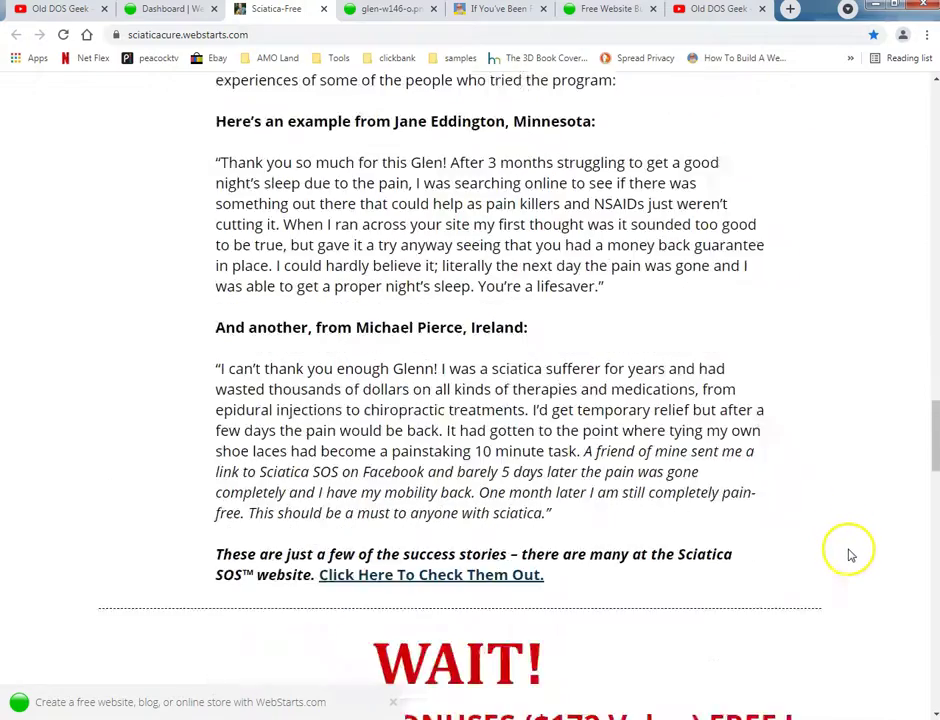
pyautogui.scroll(-2, 850, 554)
pyautogui.scroll(-4, 852, 560)
pyautogui.scroll(-4, 854, 562)
pyautogui.scroll(-5, 855, 564)
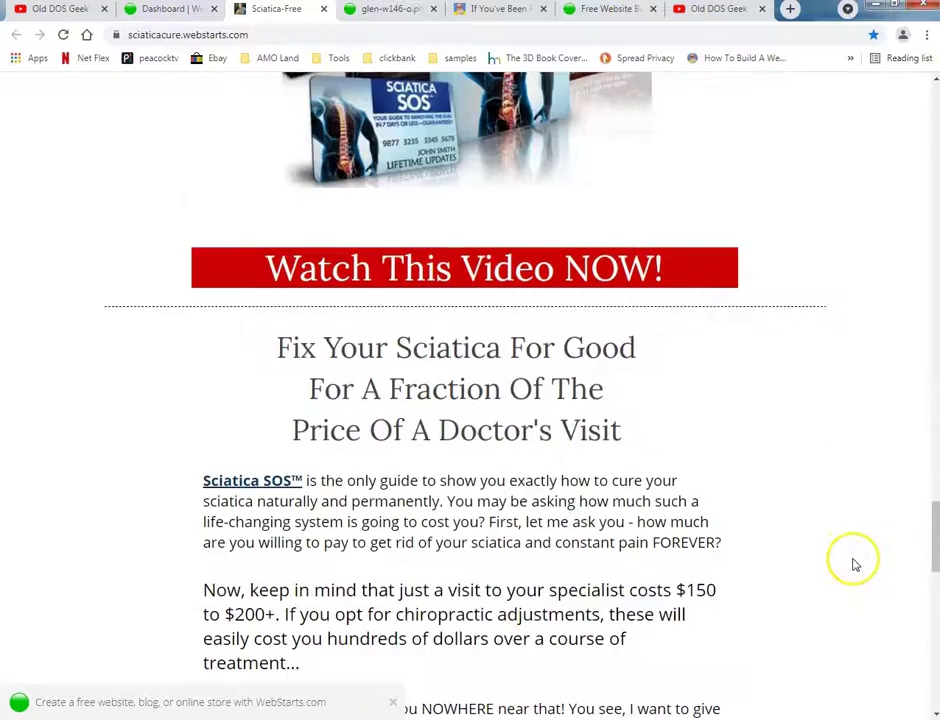
pyautogui.scroll(-4, 855, 563)
pyautogui.scroll(-4, 854, 561)
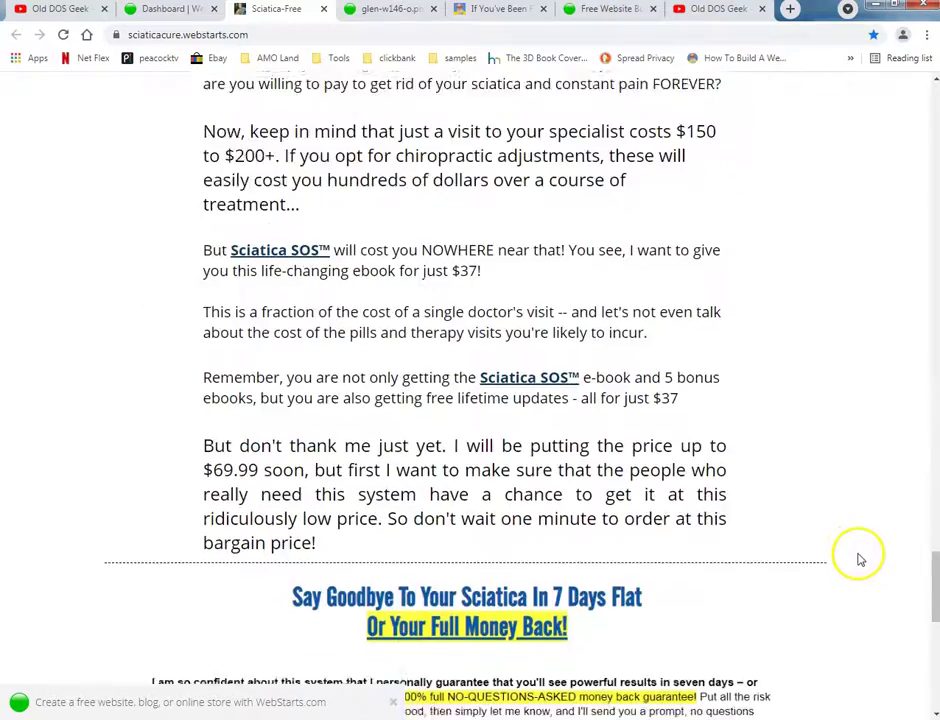
pyautogui.scroll(-4, 860, 556)
pyautogui.scroll(-2, 866, 558)
pyautogui.scroll(-2, 868, 558)
pyautogui.scroll(-2, 870, 559)
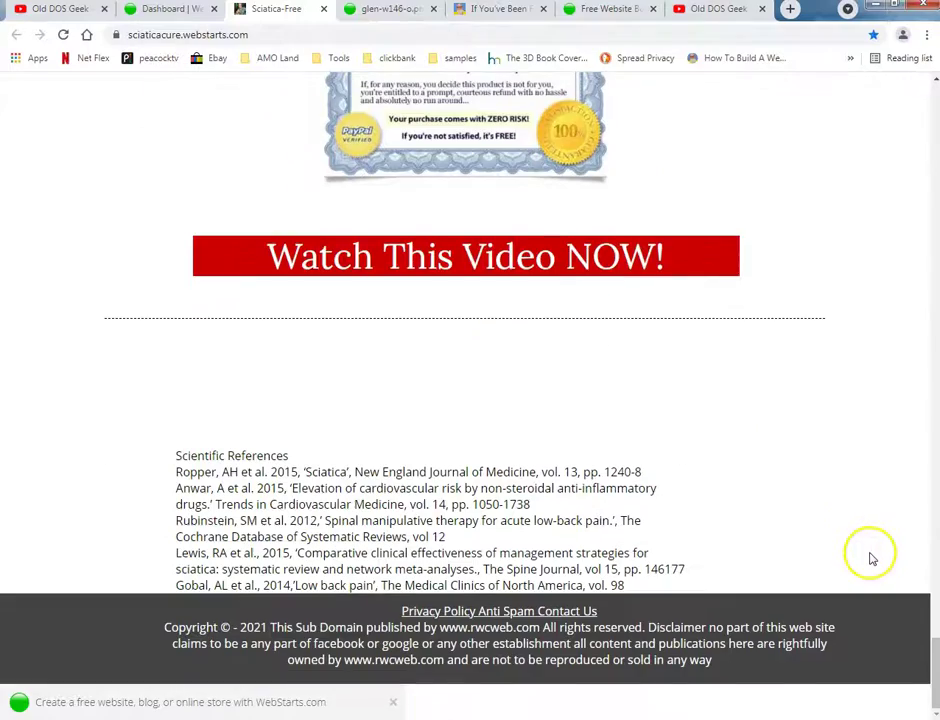
# Scroll back up to the 2000-Year-Old Nepalese Trick headline
pyautogui.scroll(5, 869, 551)
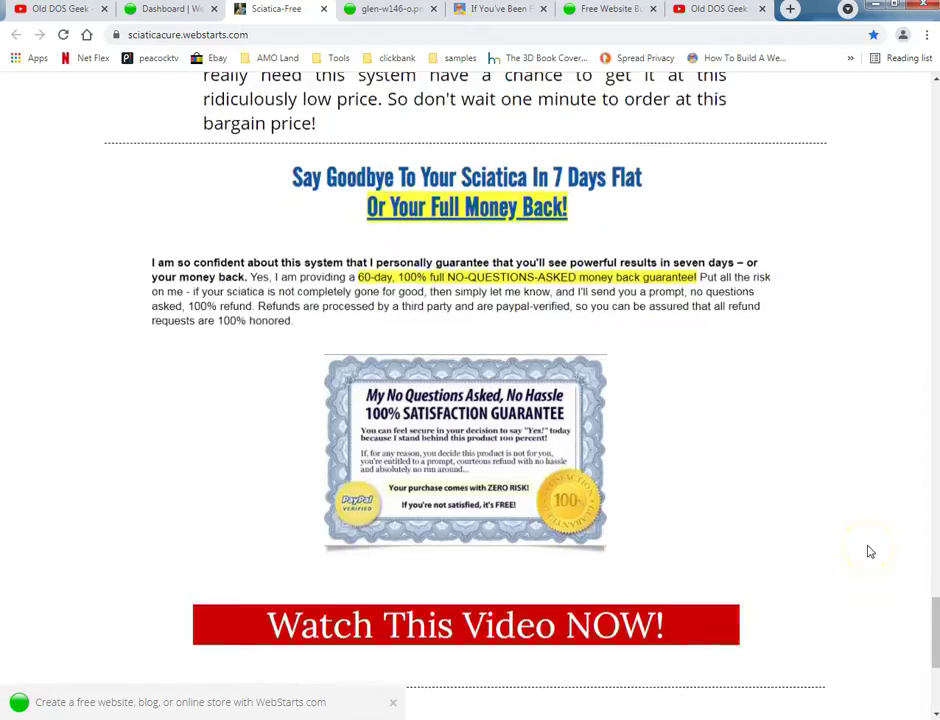
pyautogui.scroll(5, 869, 552)
pyautogui.scroll(5, 870, 552)
pyautogui.scroll(4, 873, 551)
pyautogui.scroll(5, 873, 551)
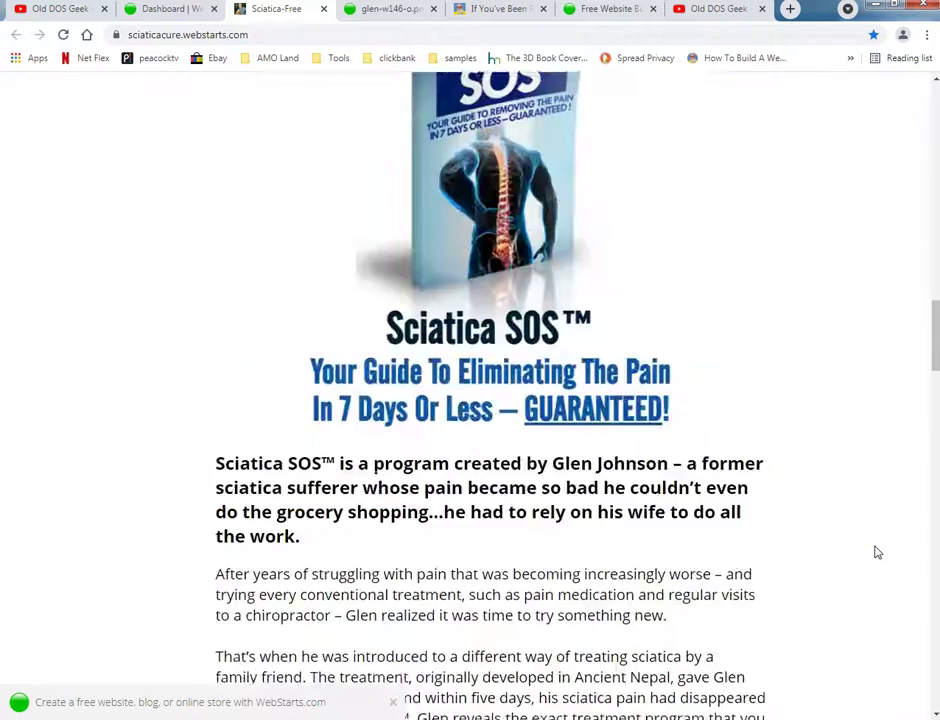
pyautogui.scroll(4, 875, 552)
pyautogui.scroll(4, 875, 552)
pyautogui.scroll(4, 876, 553)
pyautogui.scroll(4, 876, 553)
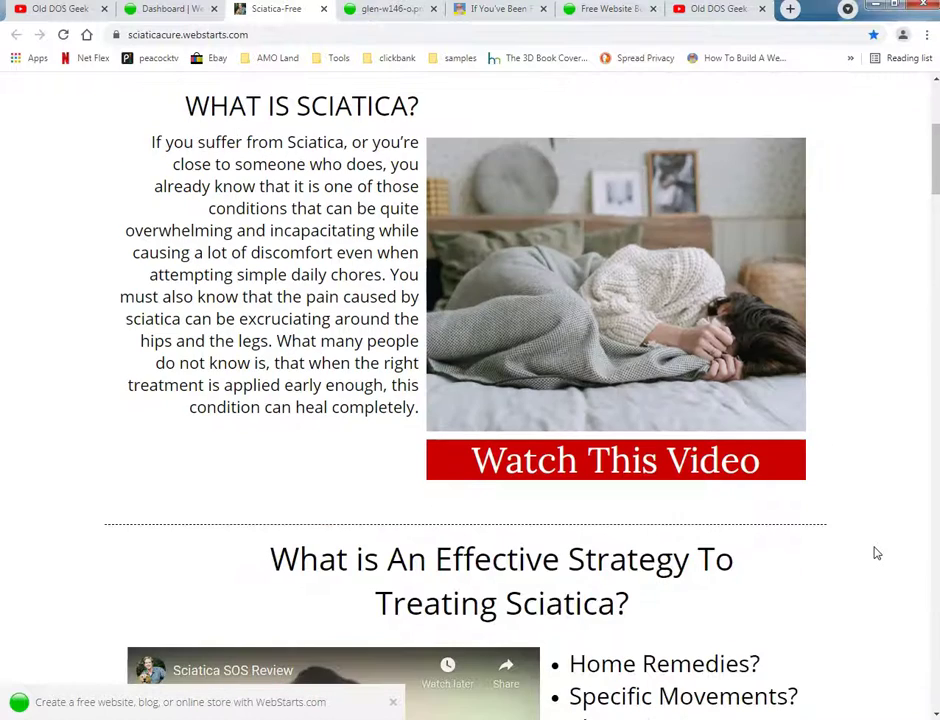
pyautogui.scroll(4, 876, 553)
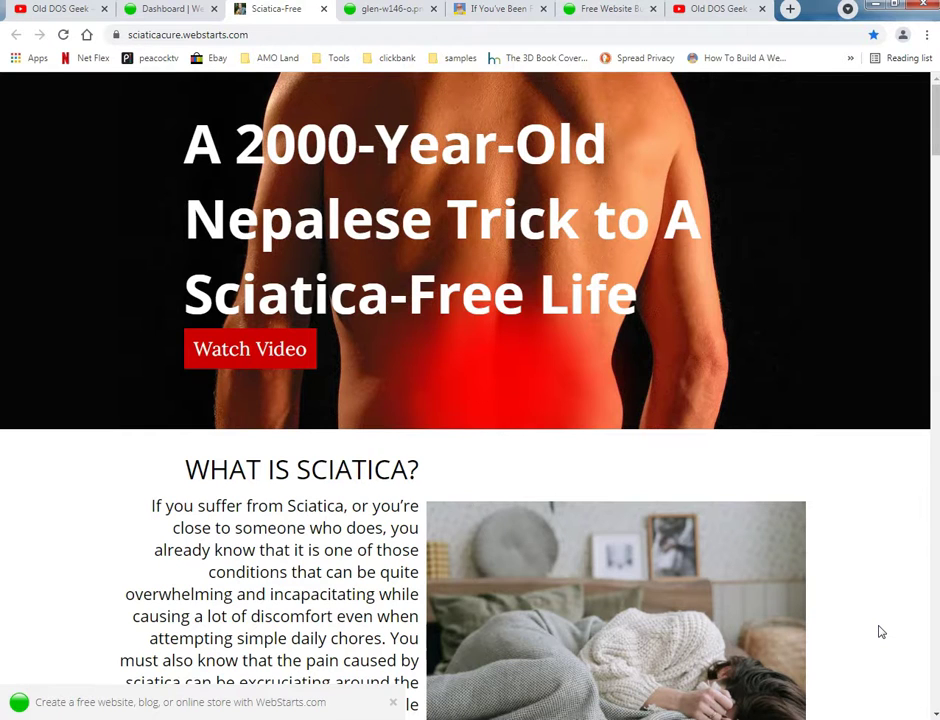
# Browse the Old DOS Geek YouTube channel's Videos grid
pyautogui.click(707, 20)
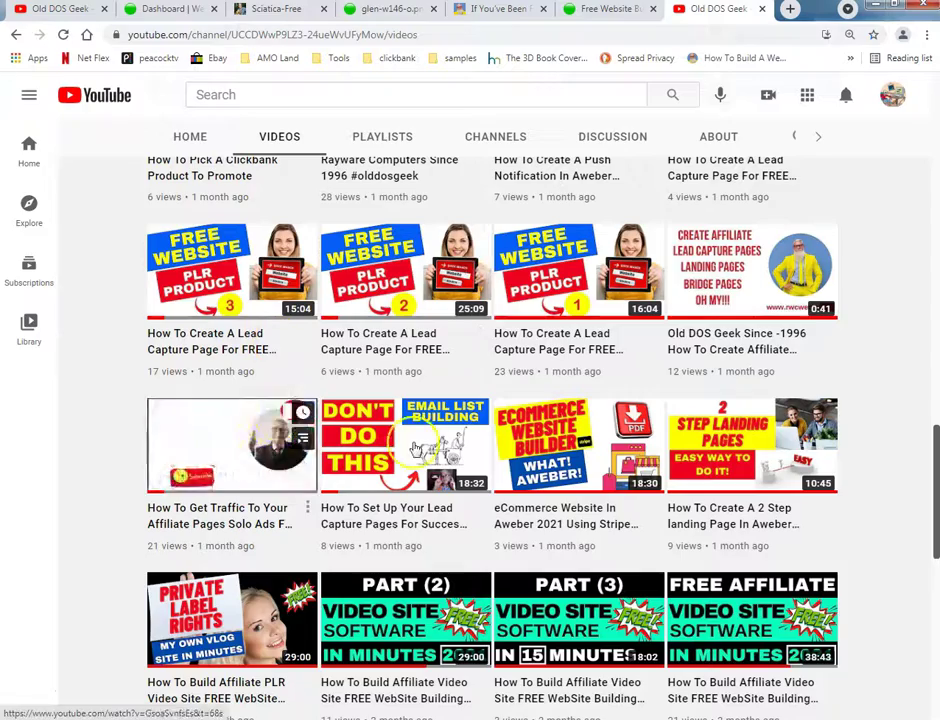
pyautogui.scroll(2, 418, 448)
pyautogui.scroll(1, 776, 471)
pyautogui.scroll(4, 776, 471)
pyautogui.scroll(1, 826, 480)
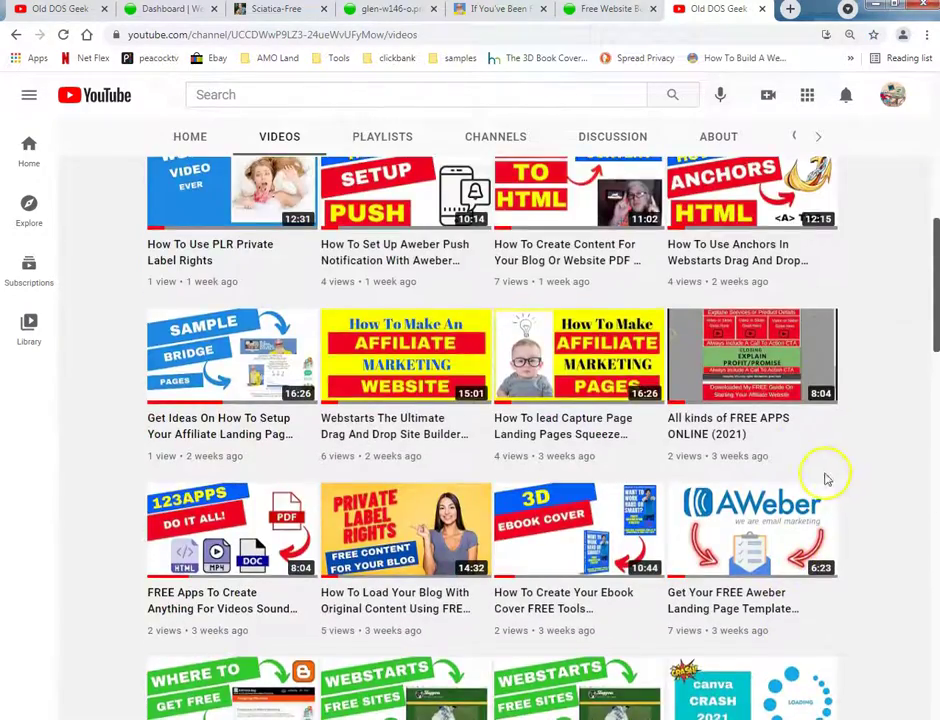
pyautogui.scroll(-5, 906, 491)
pyautogui.scroll(-3, 906, 495)
pyautogui.scroll(-3, 898, 506)
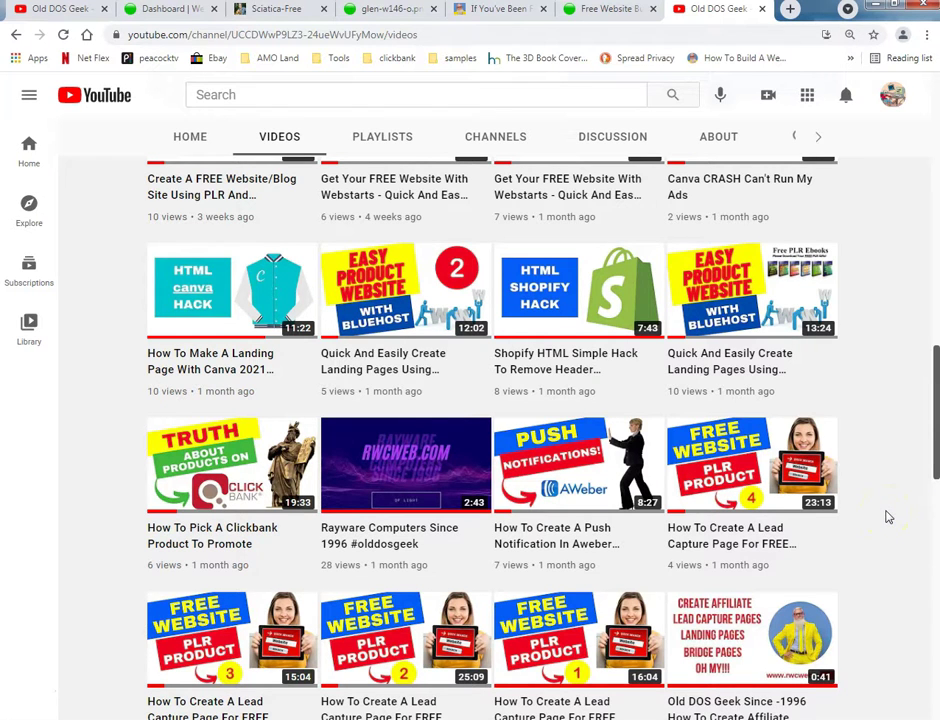
pyautogui.scroll(-4, 883, 517)
pyautogui.scroll(-4, 877, 522)
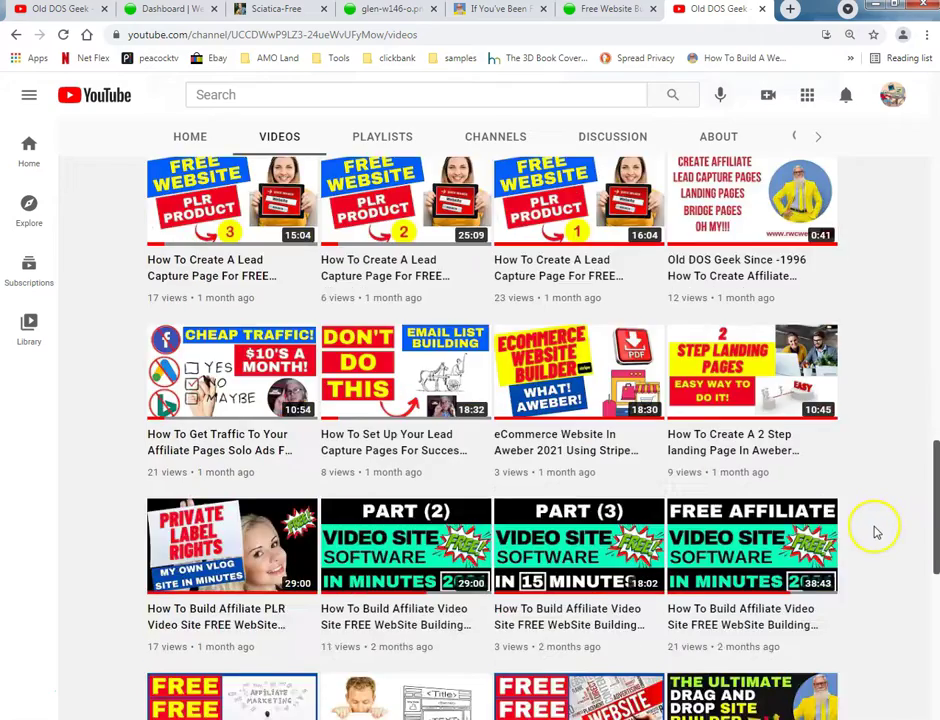
pyautogui.scroll(-4, 873, 526)
pyautogui.scroll(-1, 873, 530)
pyautogui.scroll(-2, 877, 526)
pyautogui.scroll(-2, 880, 530)
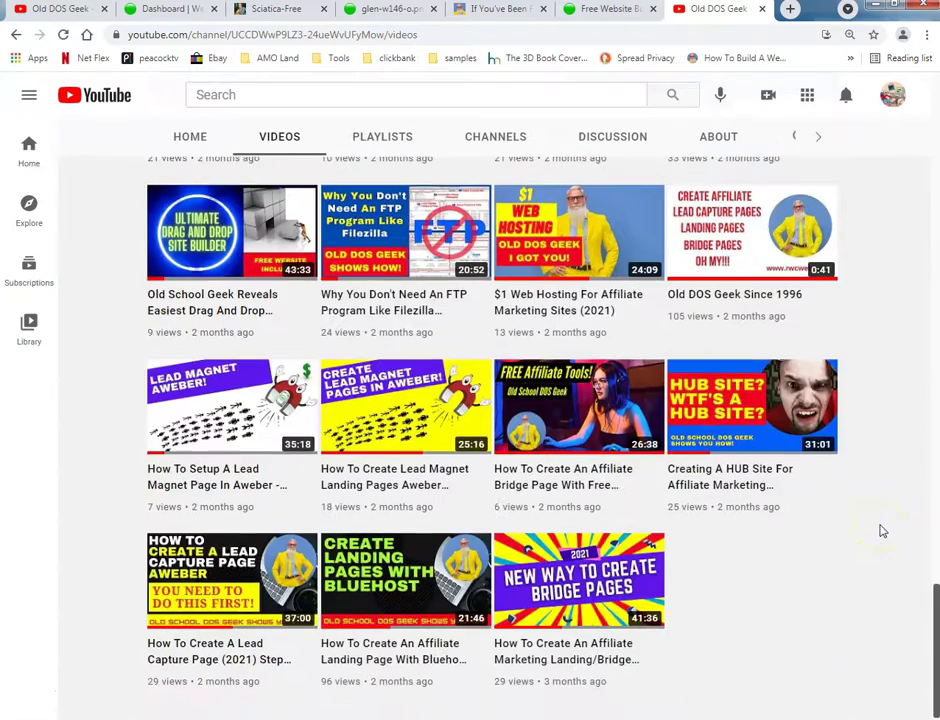
pyautogui.scroll(1, 876, 541)
pyautogui.scroll(2, 876, 541)
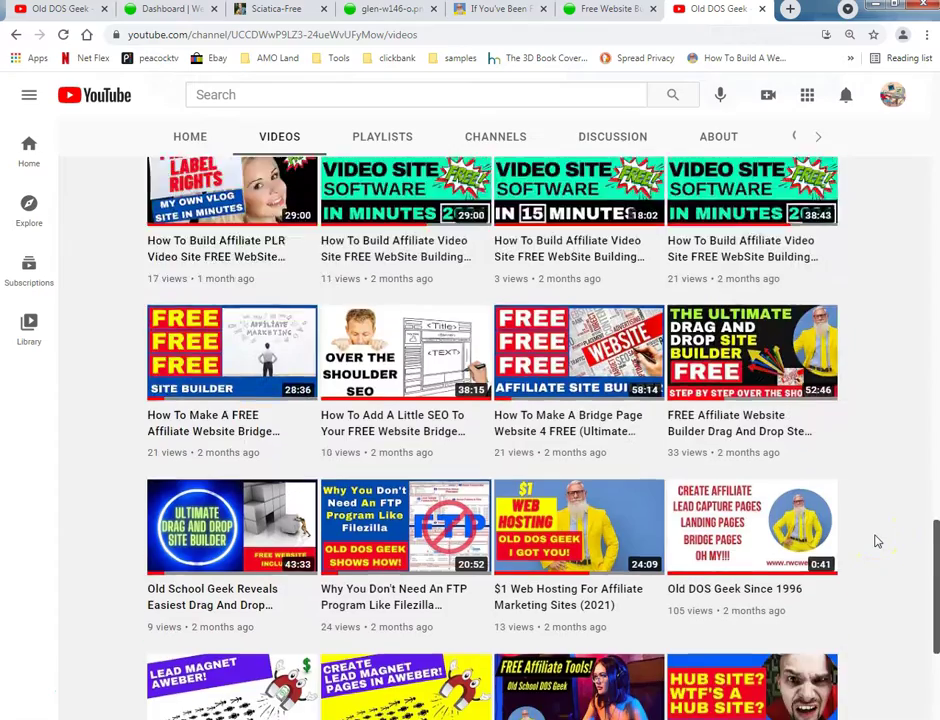
pyautogui.scroll(2, 876, 541)
pyautogui.scroll(2, 876, 541)
pyautogui.scroll(2, 876, 541)
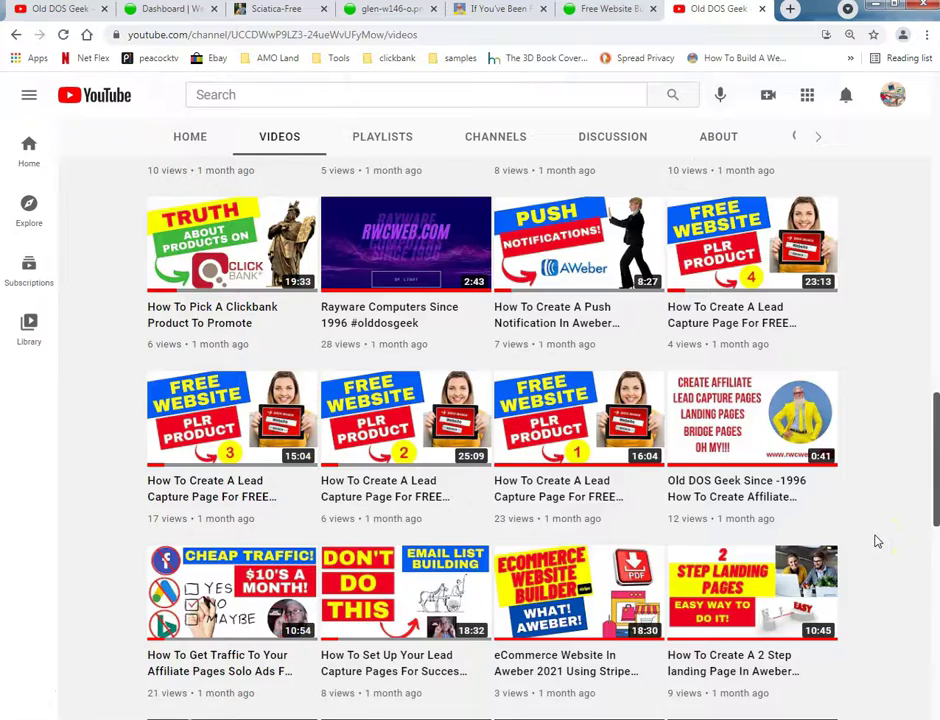
pyautogui.scroll(3, 876, 541)
pyautogui.scroll(1, 876, 541)
pyautogui.scroll(2, 876, 541)
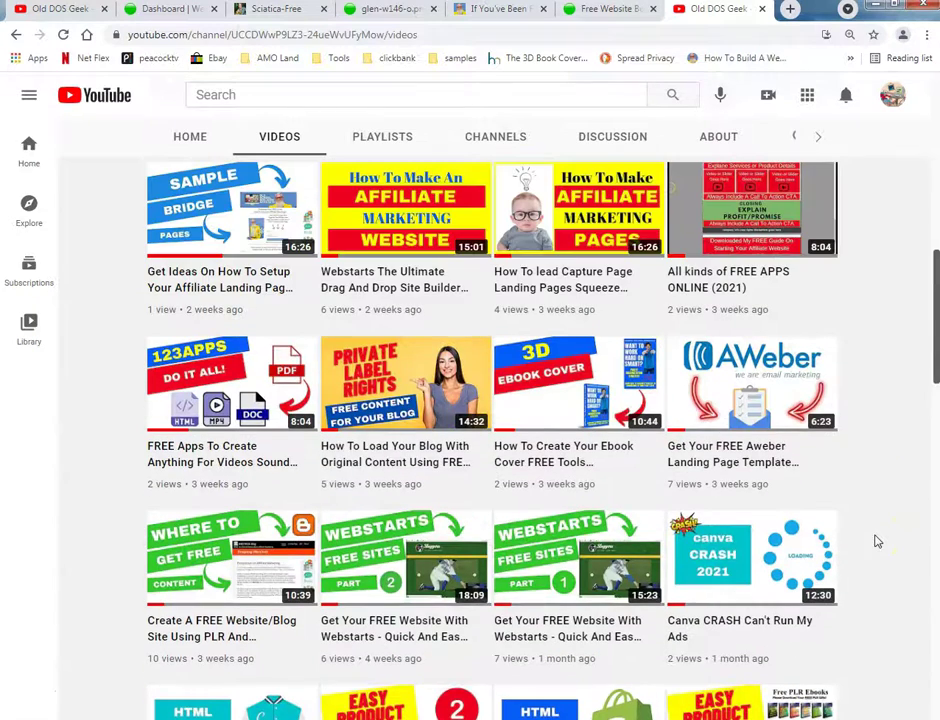
pyautogui.scroll(1, 876, 541)
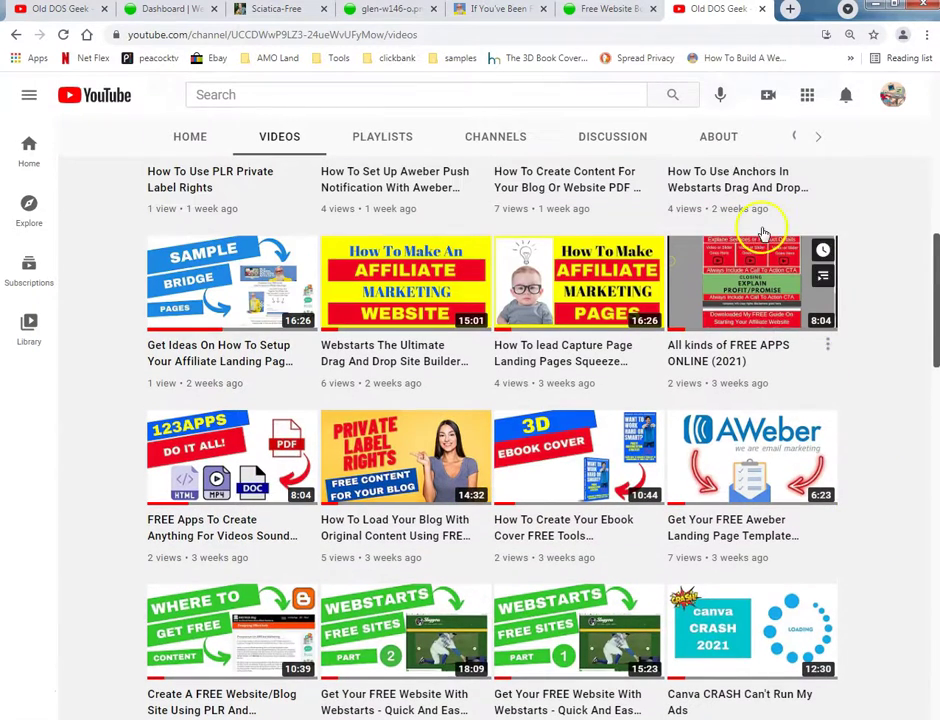
# Read the channel's About description and stats, then return to the rwcweb.com landing page
pyautogui.click(719, 138)
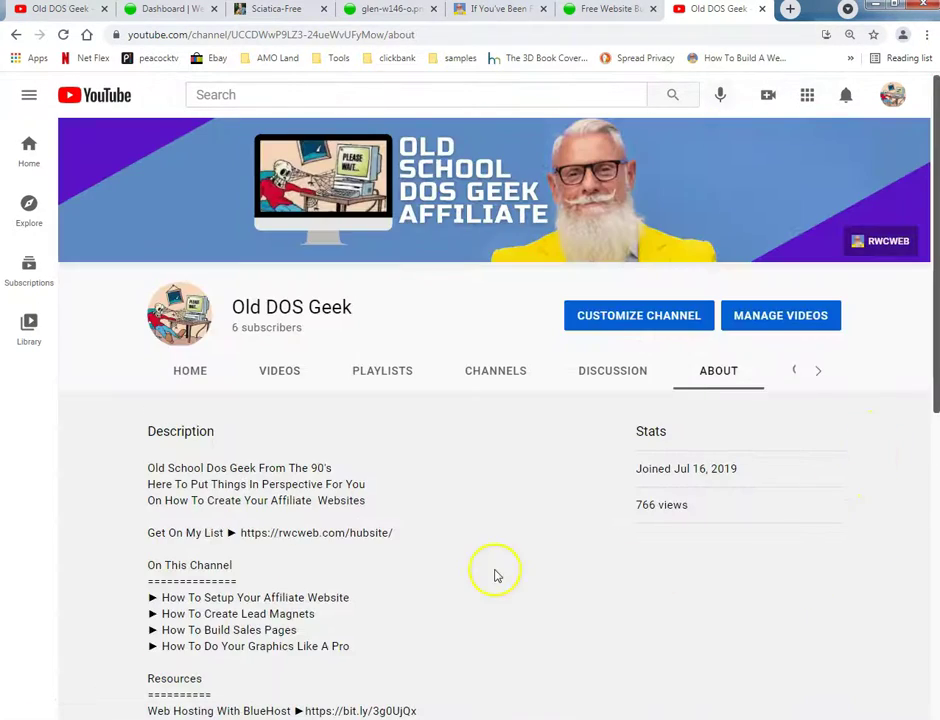
pyautogui.scroll(-1, 497, 576)
pyautogui.scroll(-2, 535, 550)
pyautogui.scroll(-2, 547, 553)
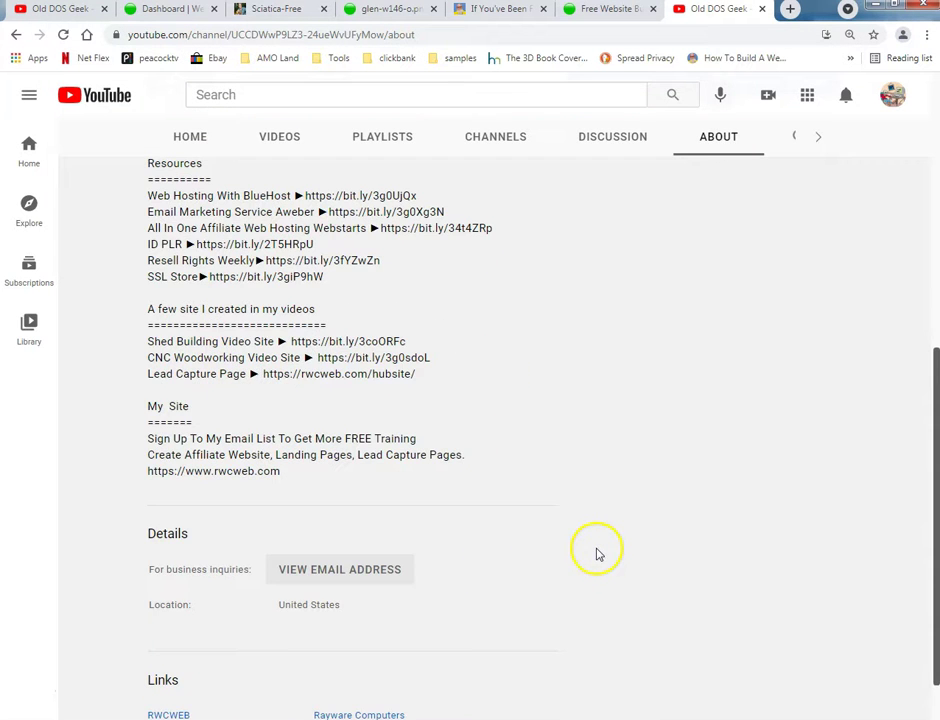
pyautogui.scroll(1, 590, 556)
pyautogui.scroll(4, 560, 558)
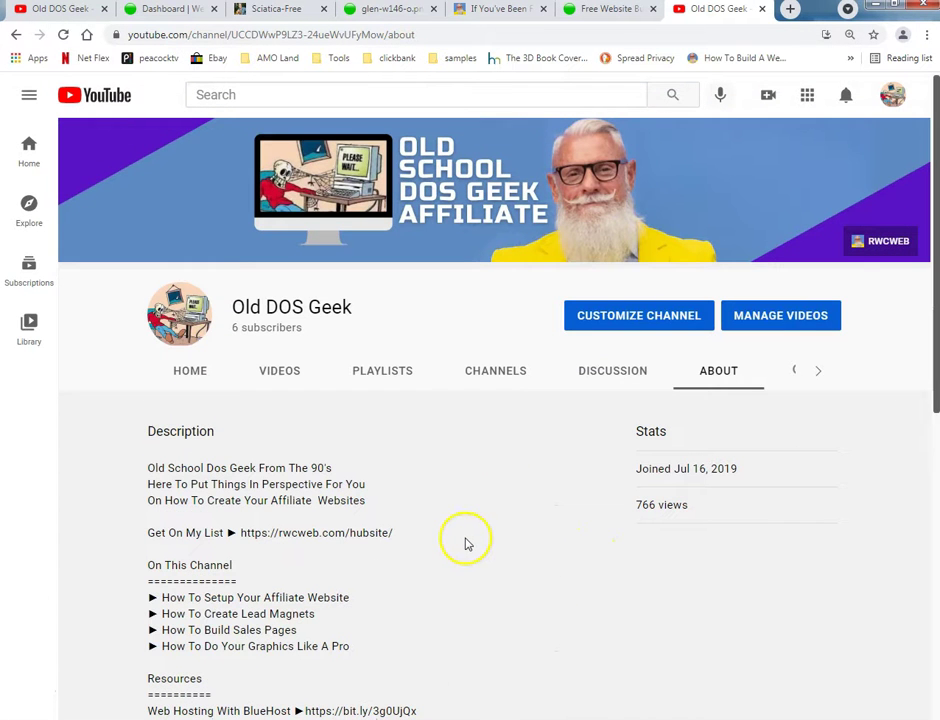
pyautogui.scroll(-2, 580, 570)
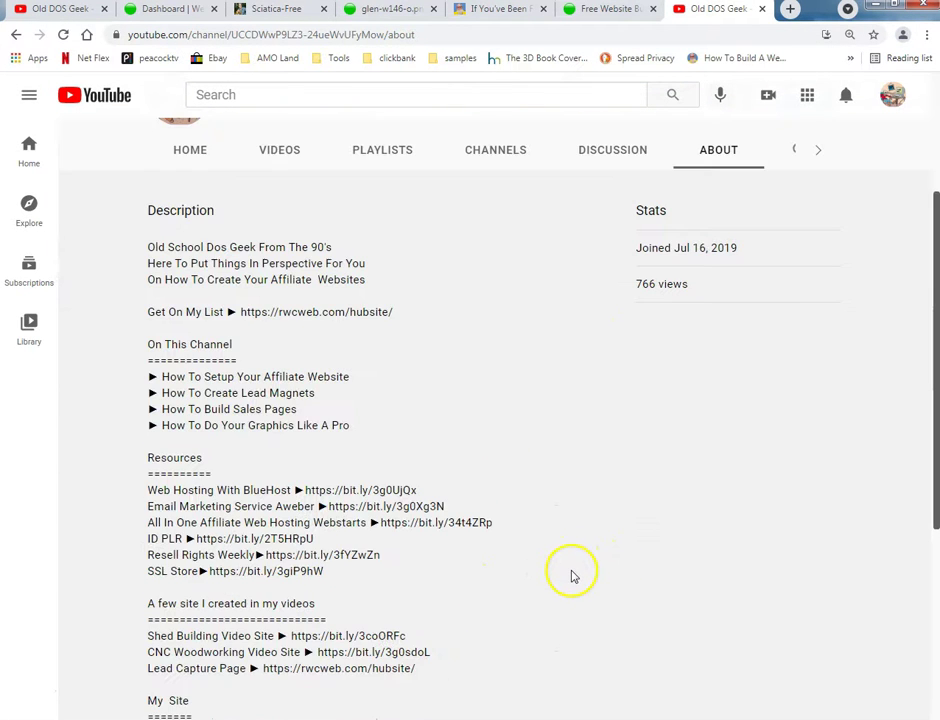
pyautogui.scroll(-2, 588, 558)
pyautogui.scroll(-1, 592, 553)
pyautogui.scroll(-1, 590, 554)
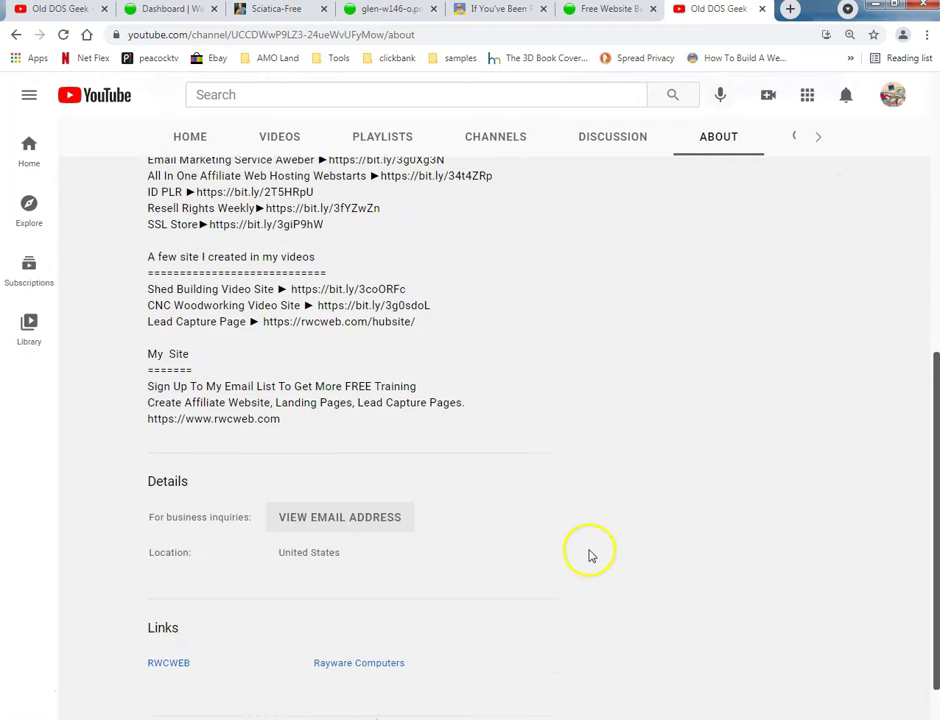
pyautogui.scroll(1, 688, 554)
pyautogui.scroll(2, 682, 558)
pyautogui.scroll(3, 655, 562)
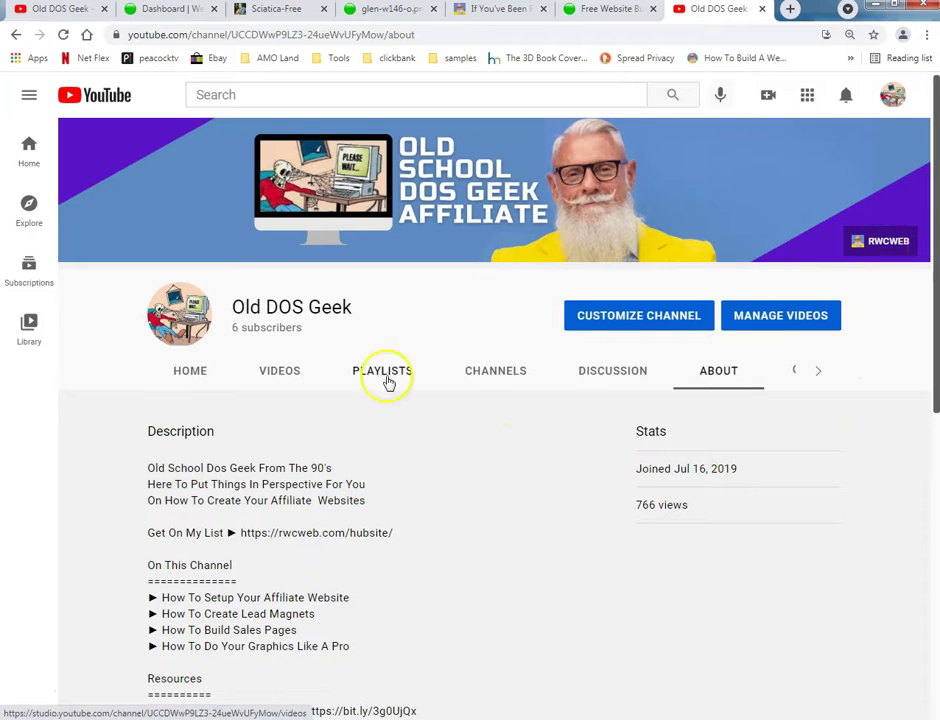
pyautogui.click(475, 10)
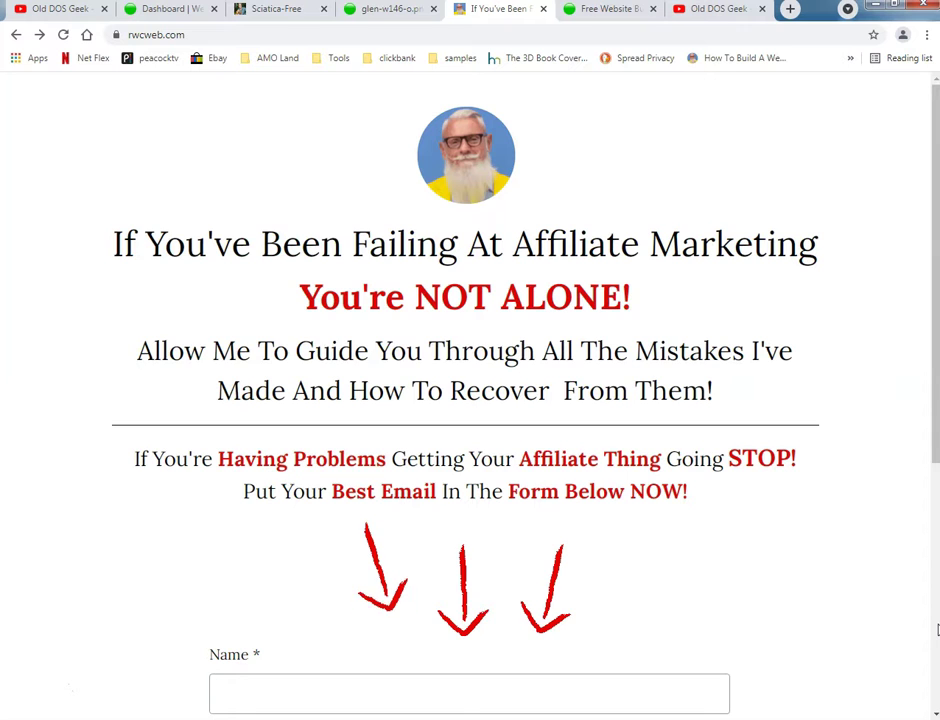
pyautogui.click(932, 612)
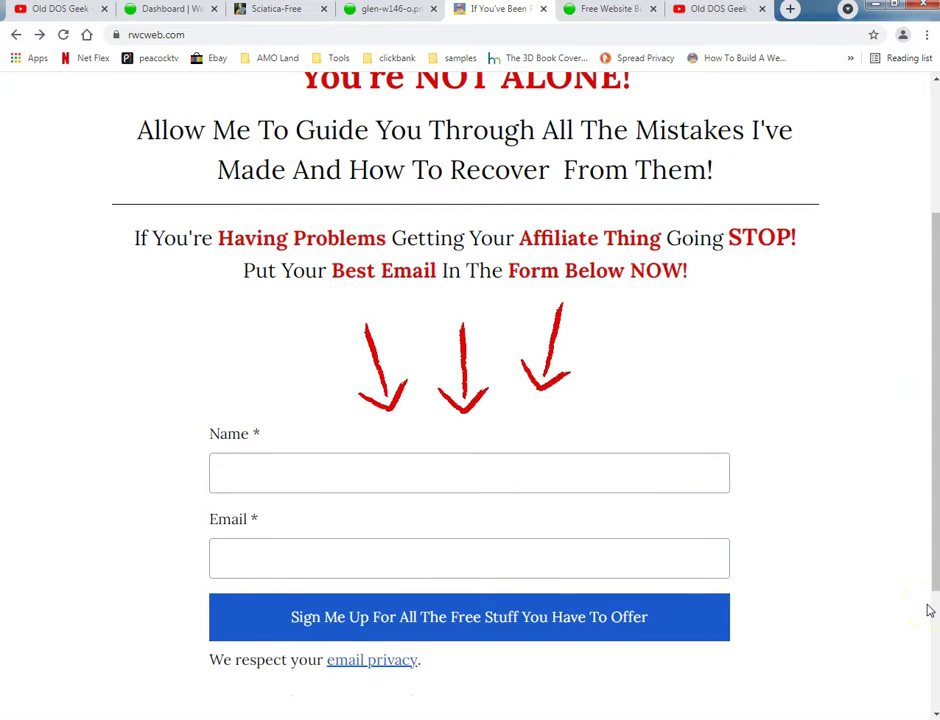
pyautogui.click(929, 610)
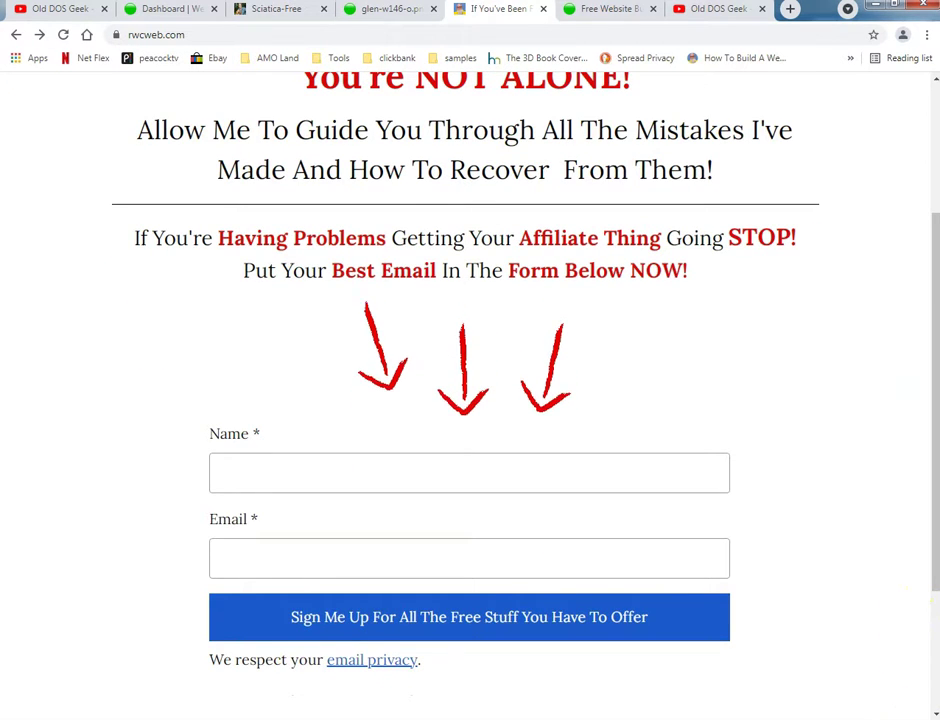